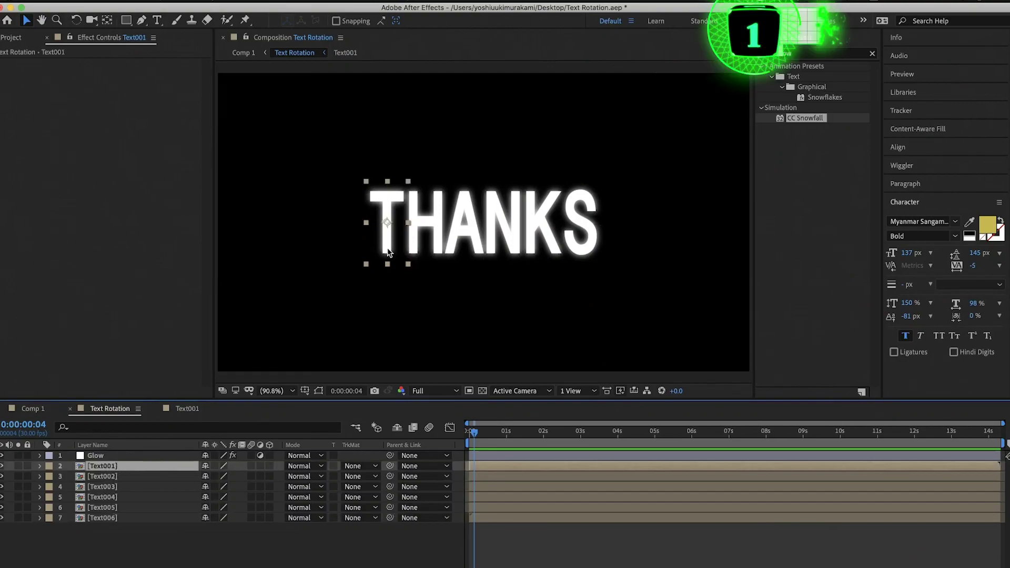
Play back the flip-text animation and open the Text001 precomp.
click(128, 478)
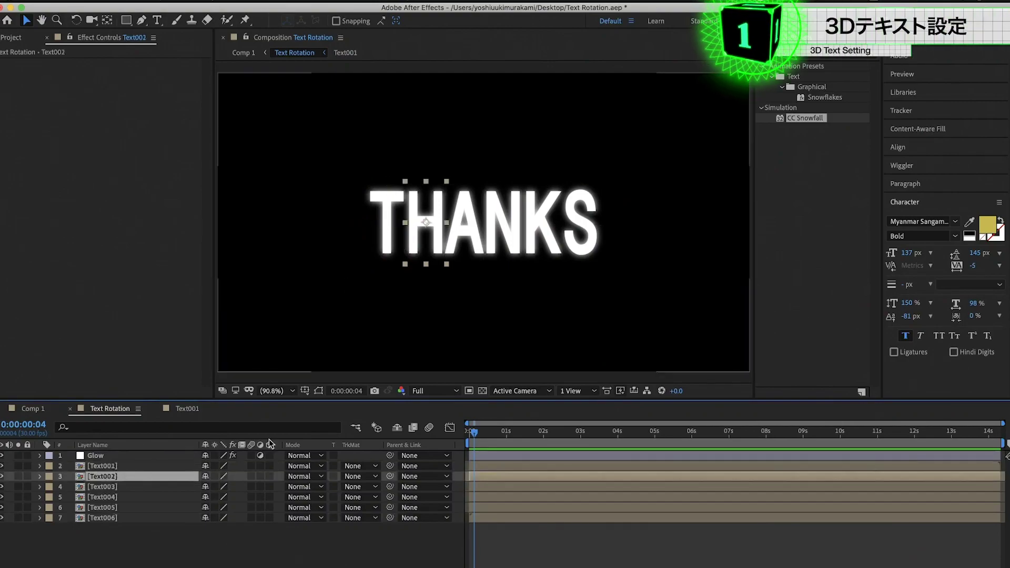
key(space)
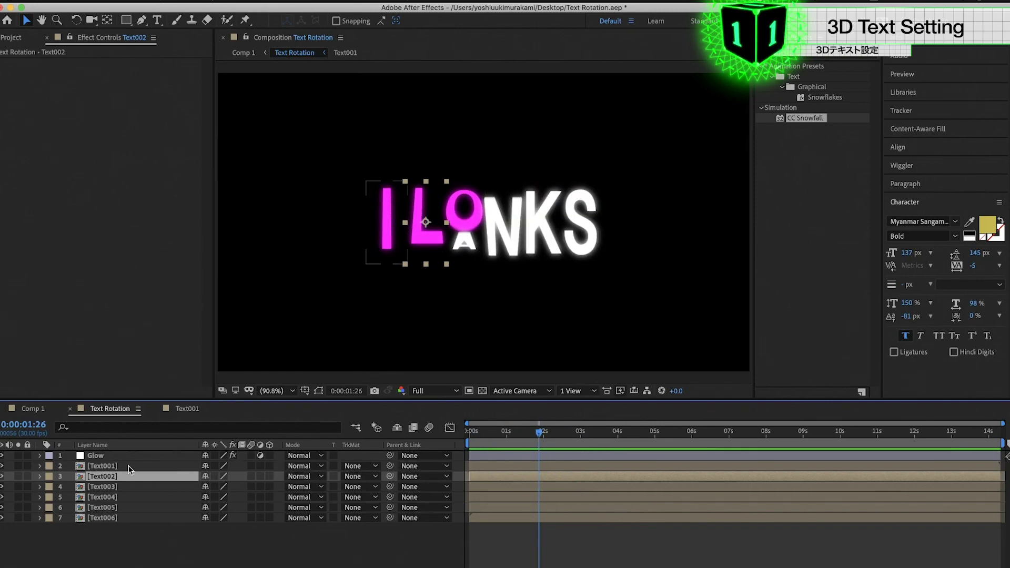
double_click(130, 467)
Scrub through Text001 to show the flipping letters T, green P and red A.
click(155, 459)
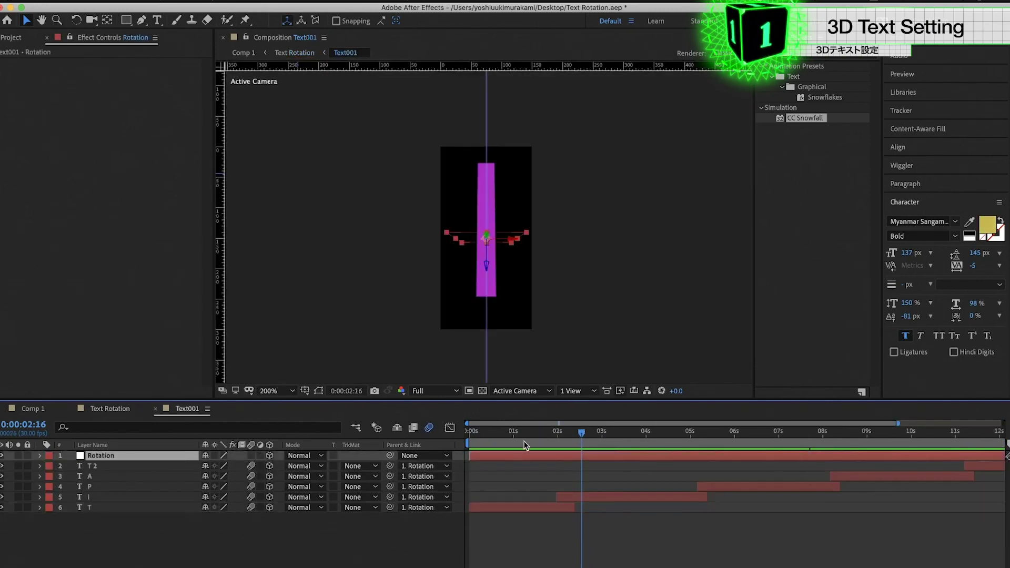
drag(525, 446, 611, 444)
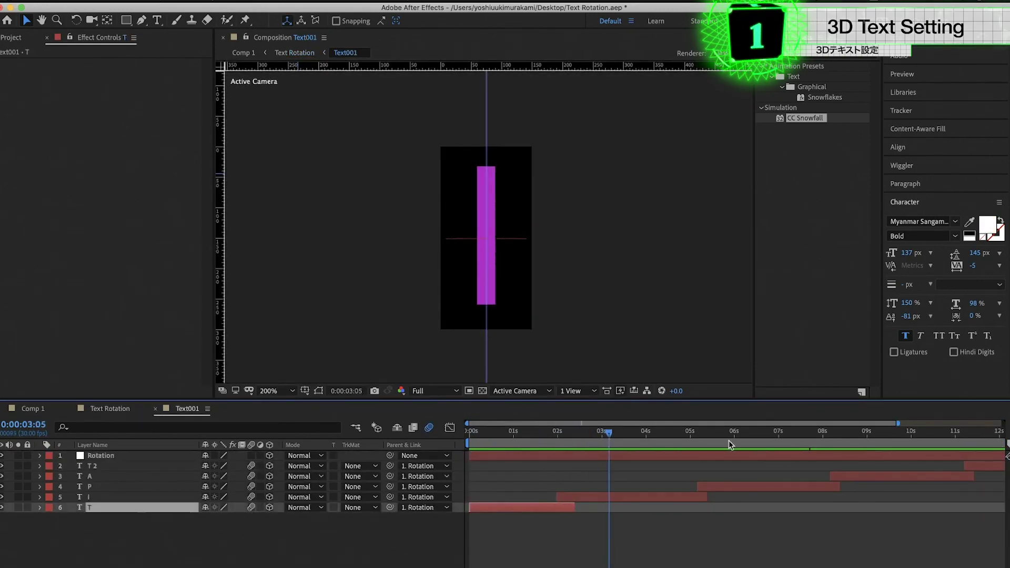
drag(699, 432, 756, 433)
drag(863, 437, 986, 440)
scroll(946, 465, right, 3)
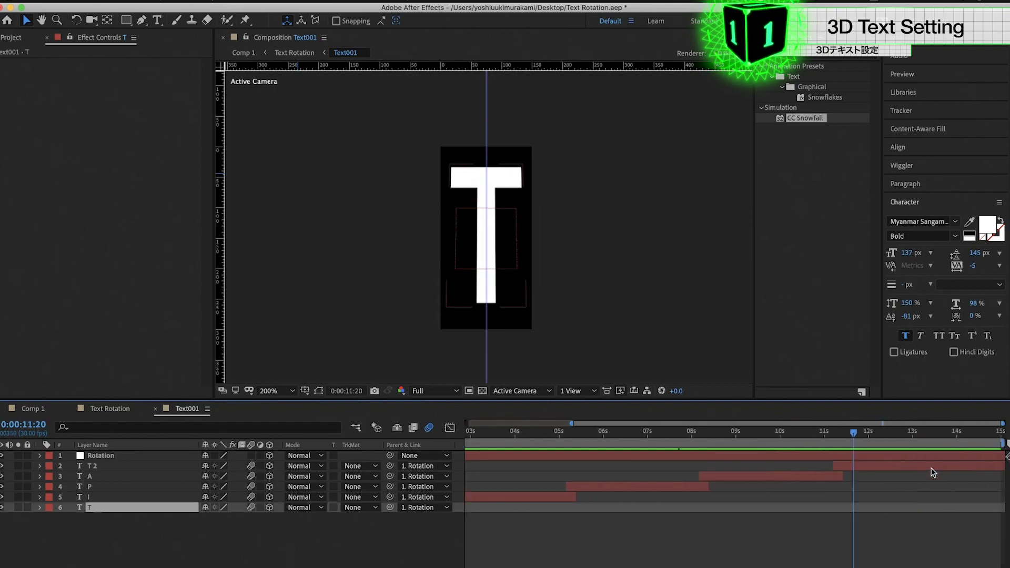
mouse_move(876, 439)
mouse_down()
mouse_move(944, 436)
mouse_move(779, 452)
mouse_up()
scroll(746, 468, left, 3)
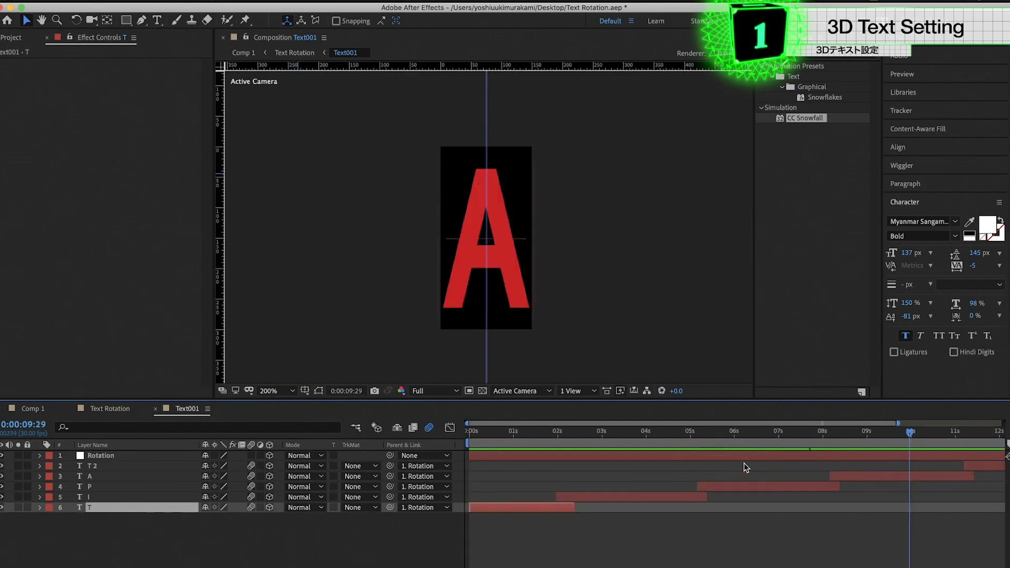
drag(481, 436, 504, 437)
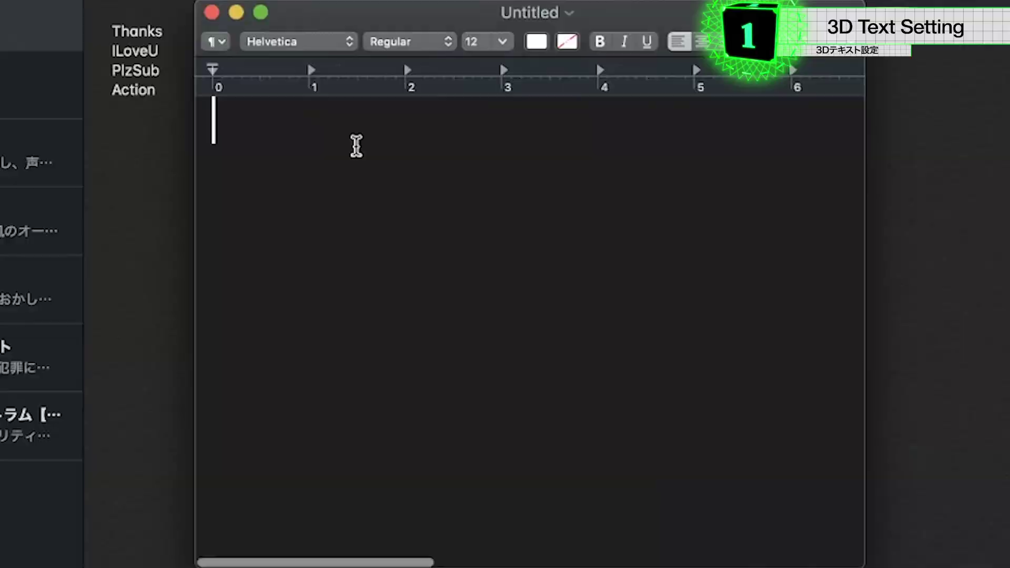
Type ありがとう, またみてね and あくしょん on separate lines, then select the first あ.
text(ありが)
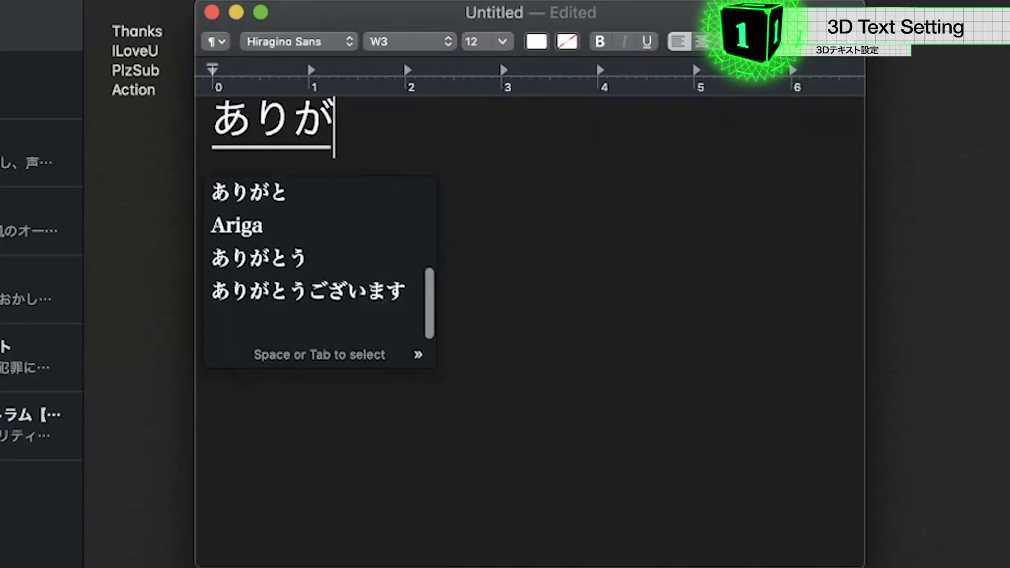
text(とう)
key(Return)
key(Return)
text(またみｔ)
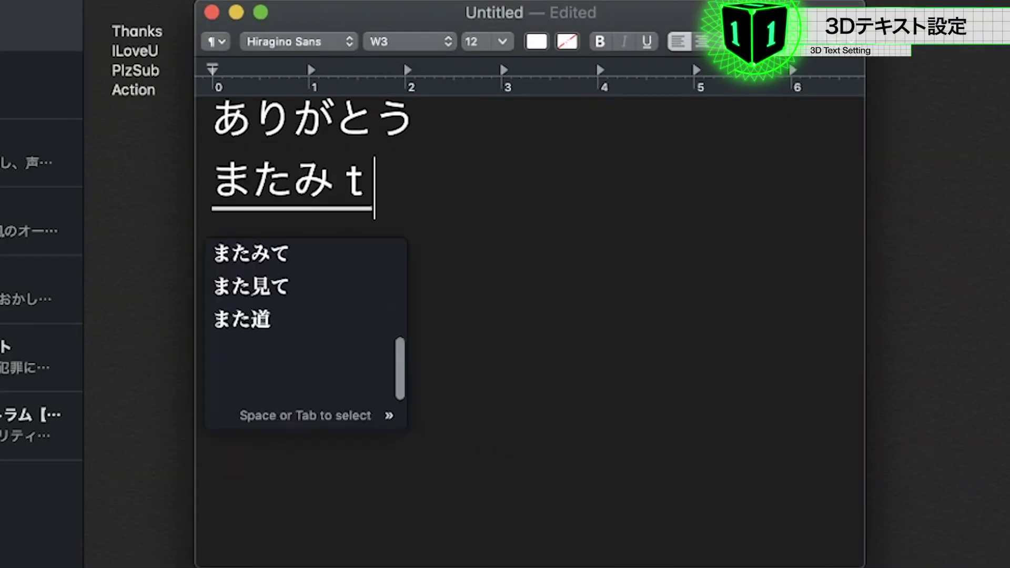
text(てね)
key(Return)
key(Return)
text(あくしょん)
key(Return)
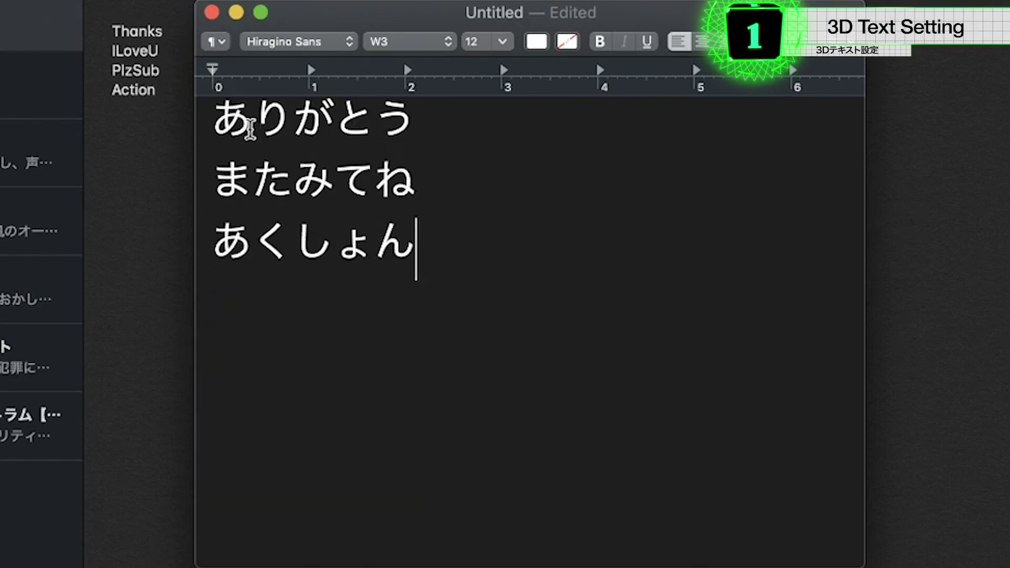
click(294, 239)
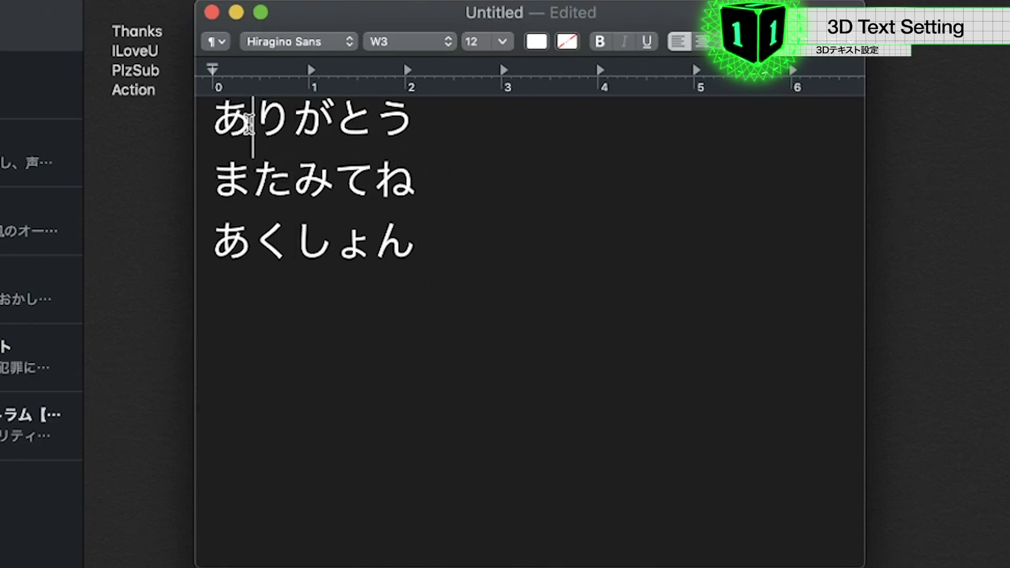
drag(253, 118, 216, 125)
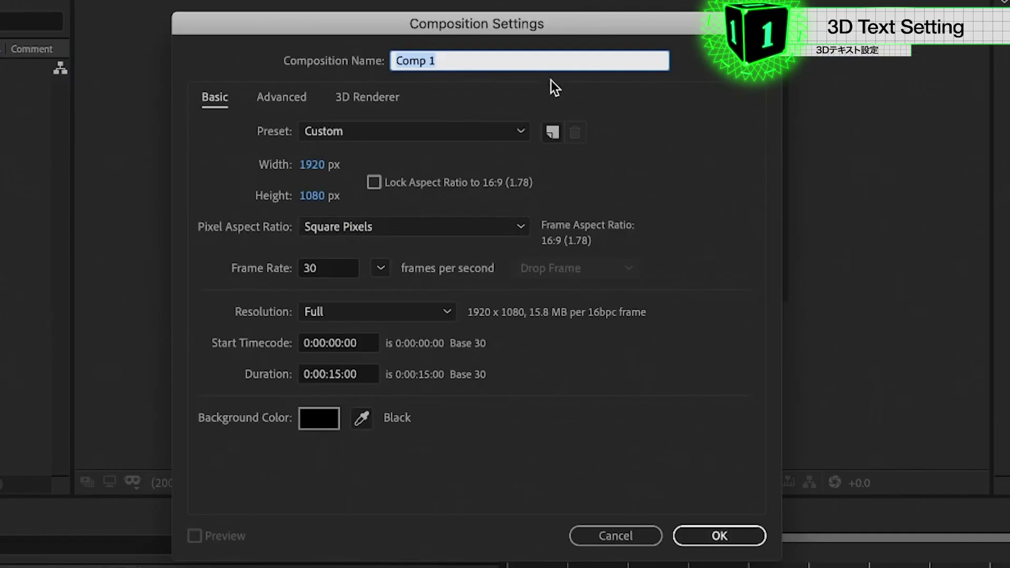
Name the new composition Text Rotation, keeping 1920×1080, 30 fps and 0:00:15:00.
text(Text Rotation)
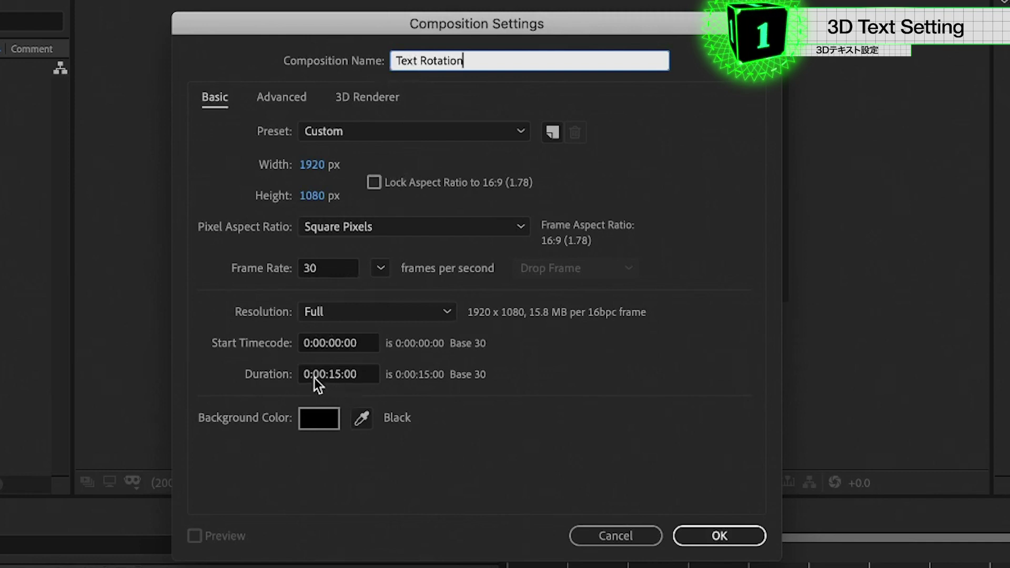
click(692, 533)
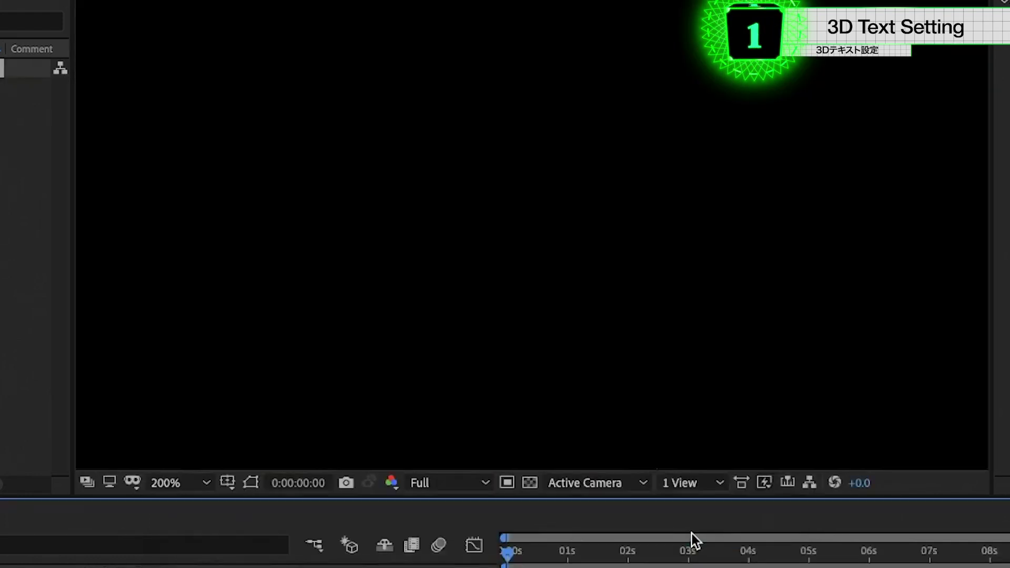
Create a 150 × 300 px composition named Text001, then select the あ character to copy.
key(ctrl+n)
text(Text)
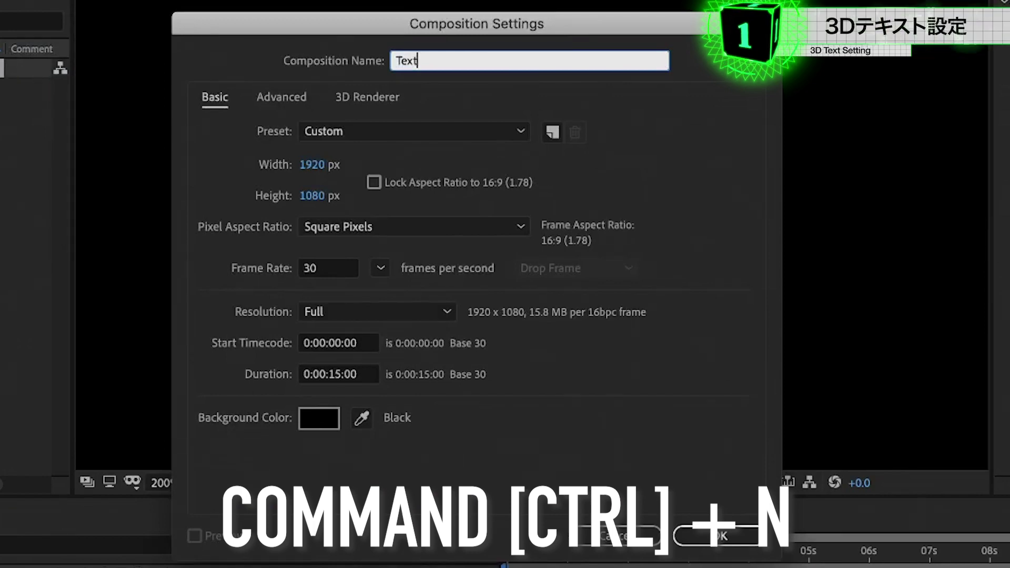
text(001)
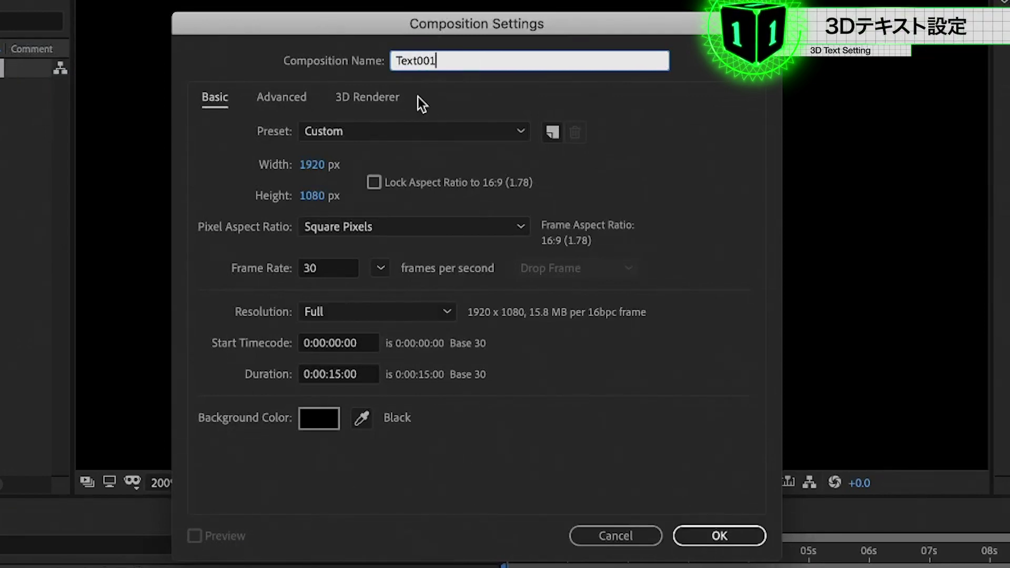
click(316, 170)
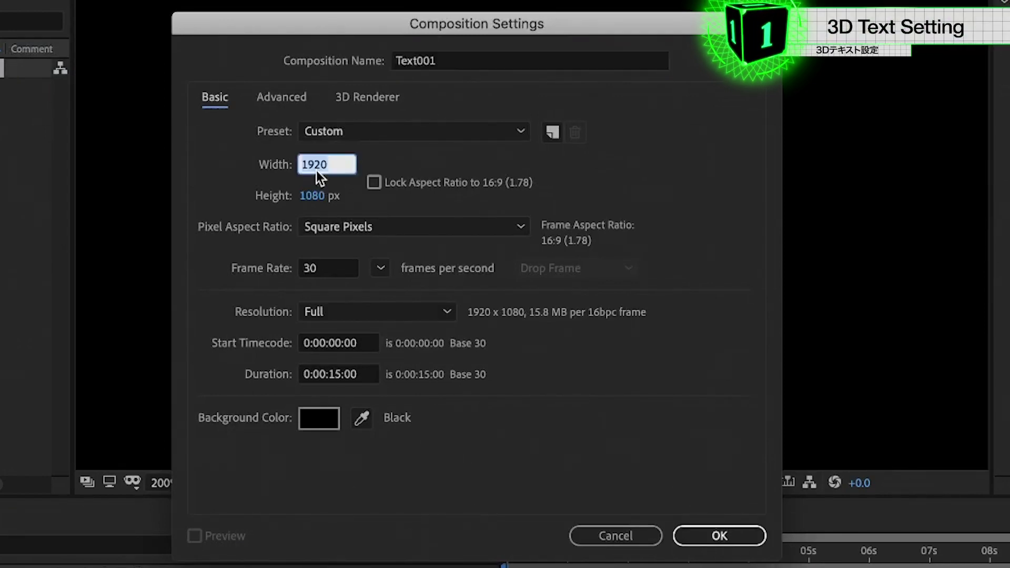
text(1)
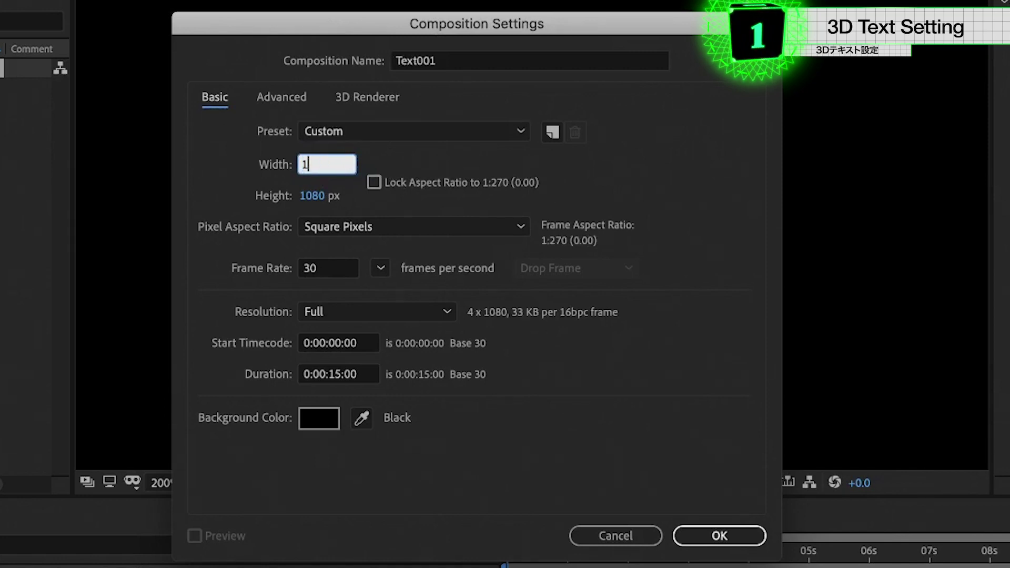
text(50)
click(333, 194)
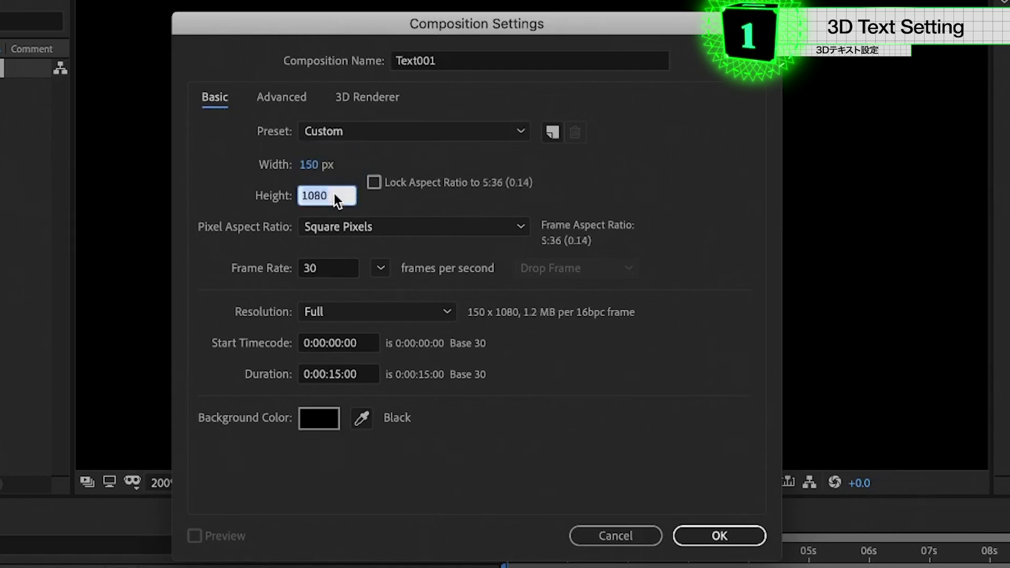
text(300)
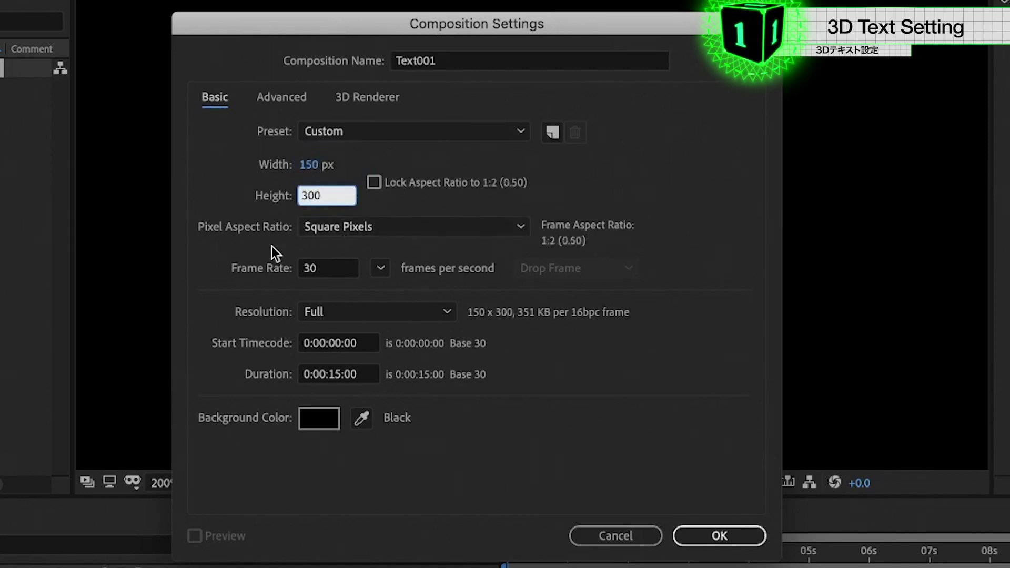
click(745, 533)
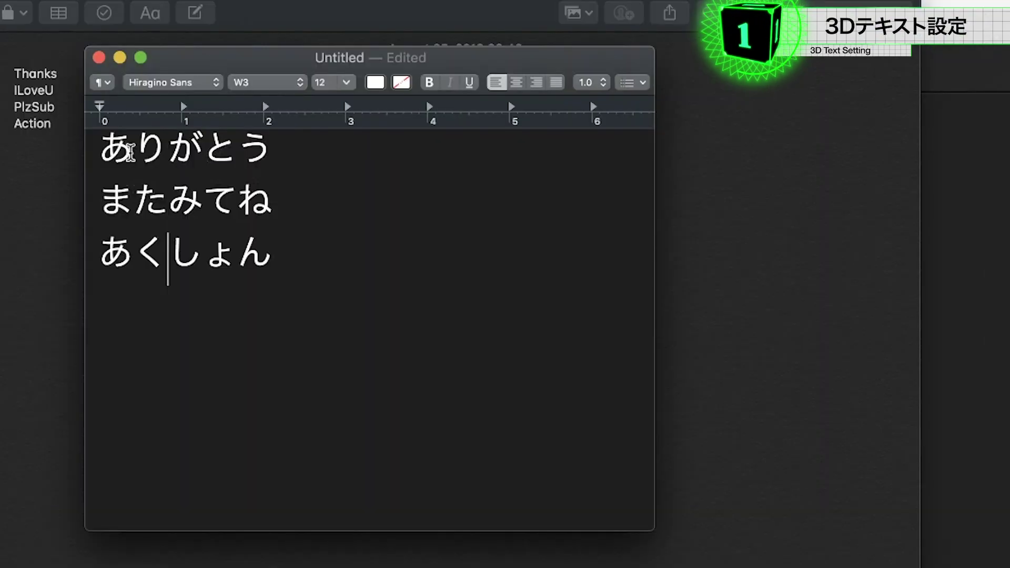
drag(135, 150, 101, 152)
key(super+c)
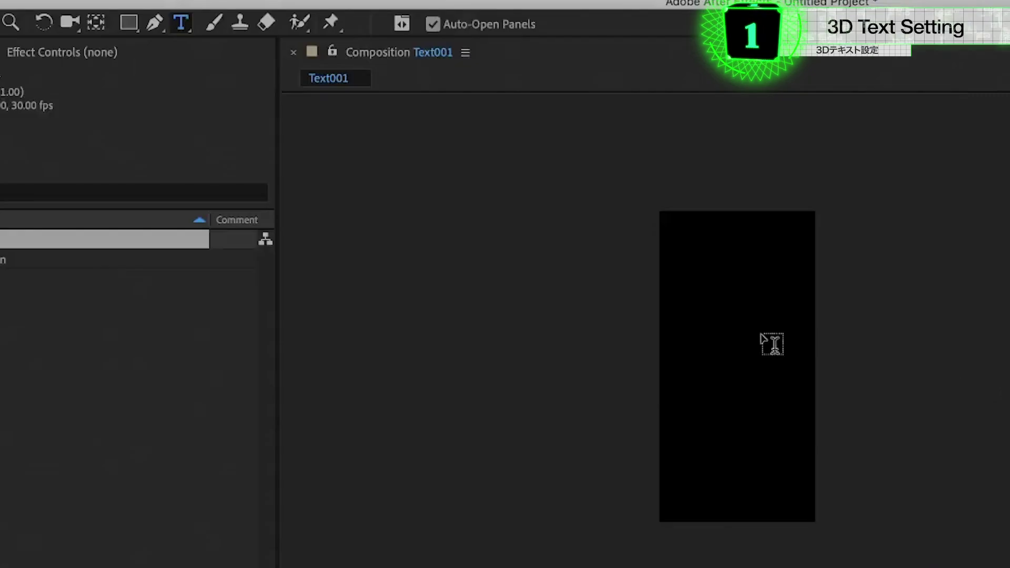
Paste あ as a vertical text layer with 135% leading at 160 px.
click(731, 336)
key(super+v)
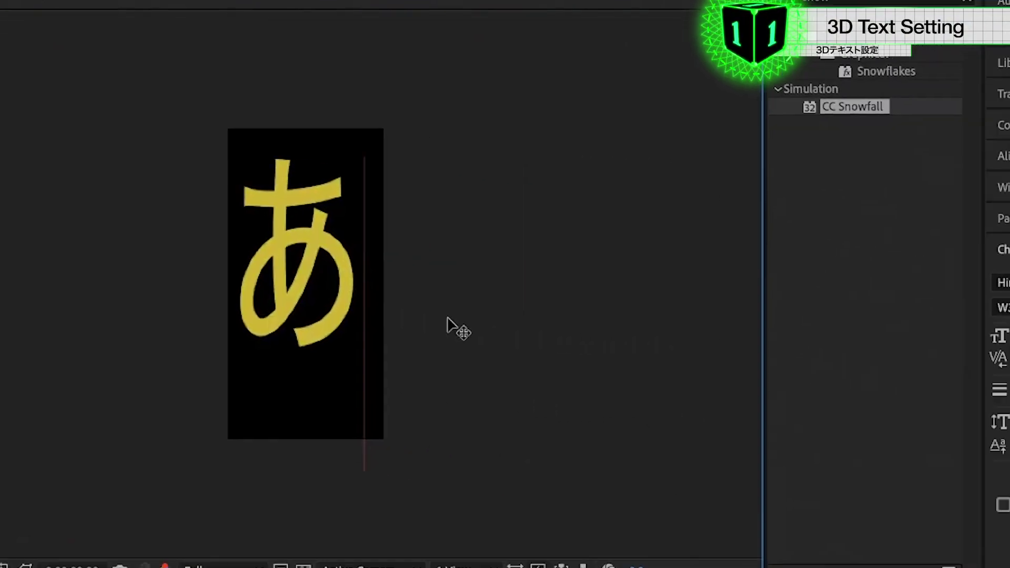
click(834, 389)
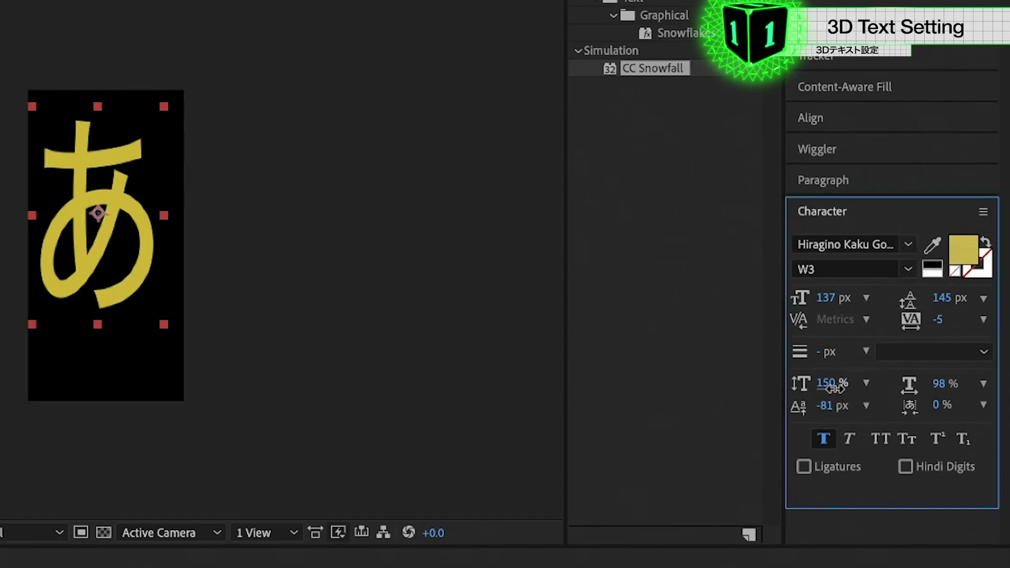
drag(835, 389, 826, 388)
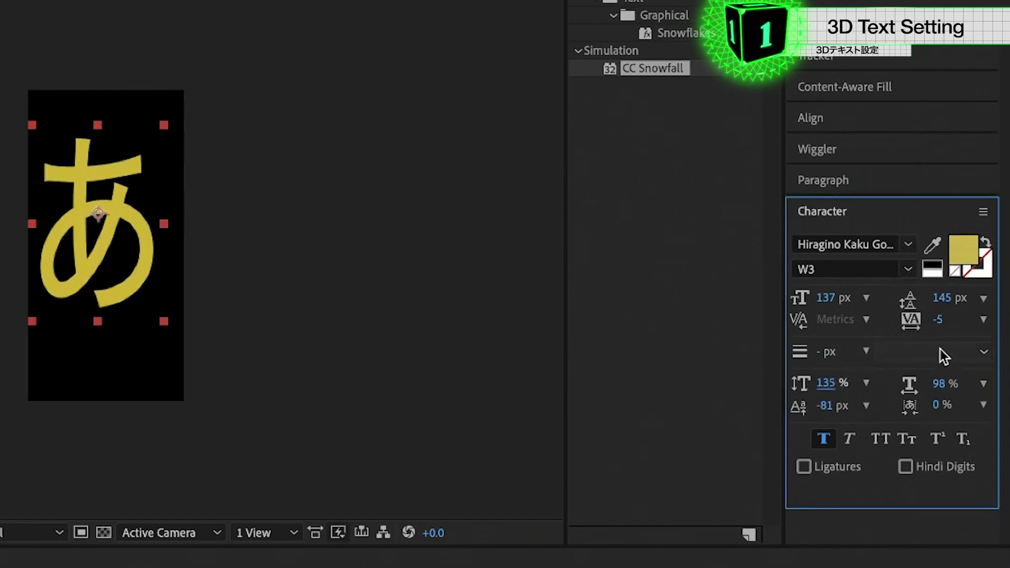
drag(834, 298, 852, 297)
Fill the text white and centre it horizontally and vertically in the comp.
click(963, 250)
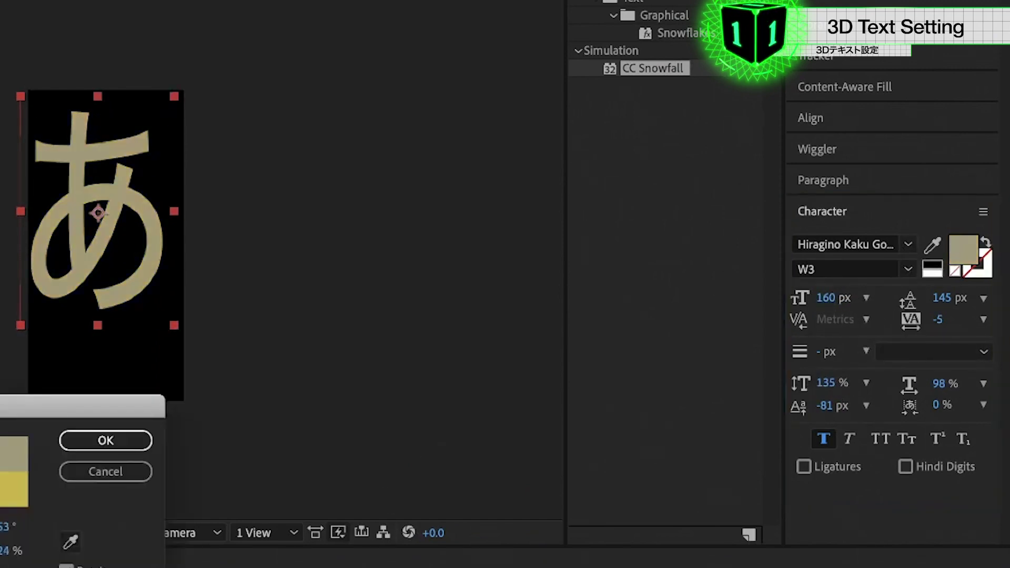
click(129, 445)
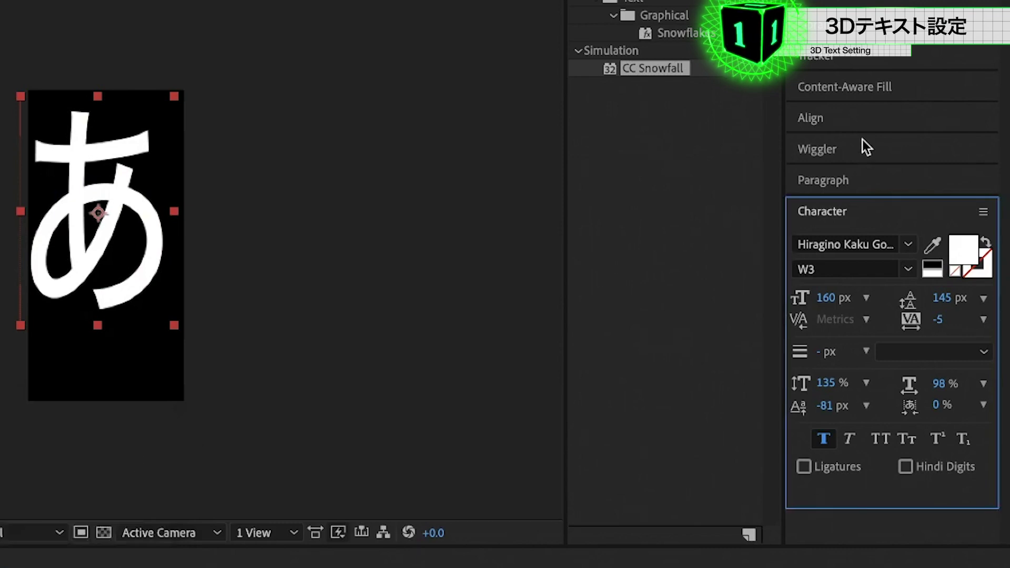
click(852, 120)
click(853, 170)
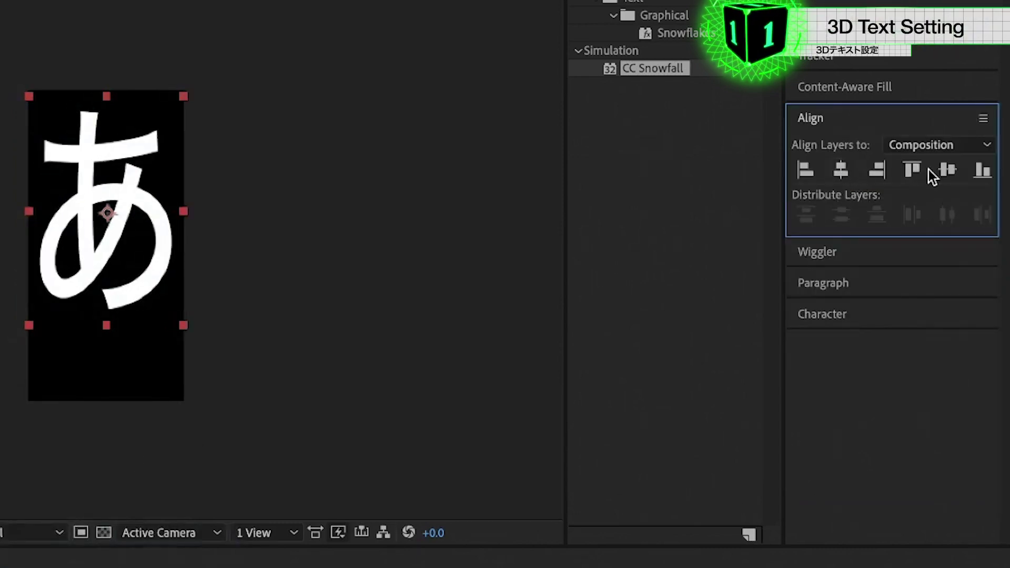
click(944, 171)
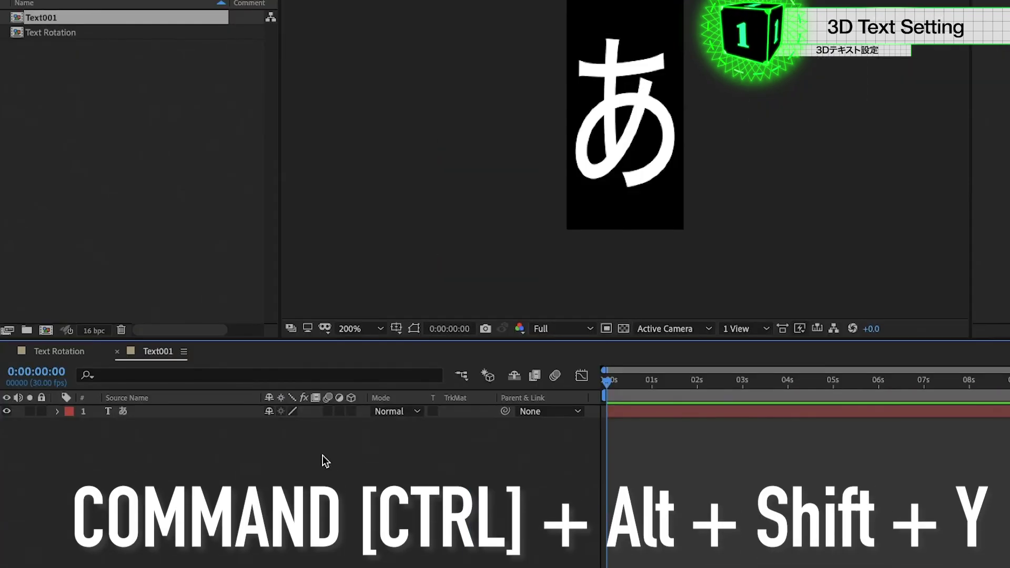
Add a null layer named Rotation and make it and the あ layer 3D.
key(ctrl+alt+shift+y)
key(Return)
text(Rota)
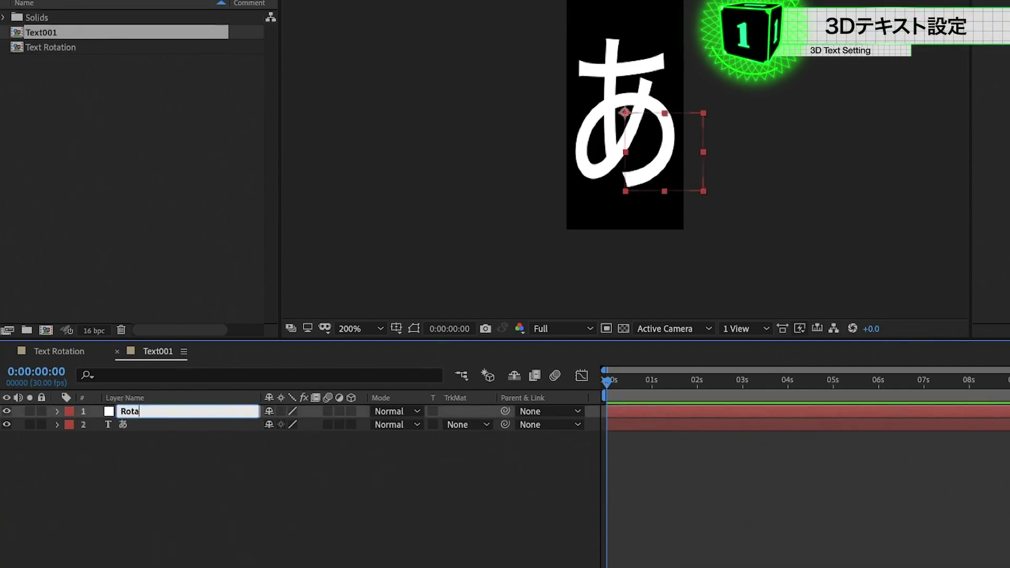
text(tion)
key(Return)
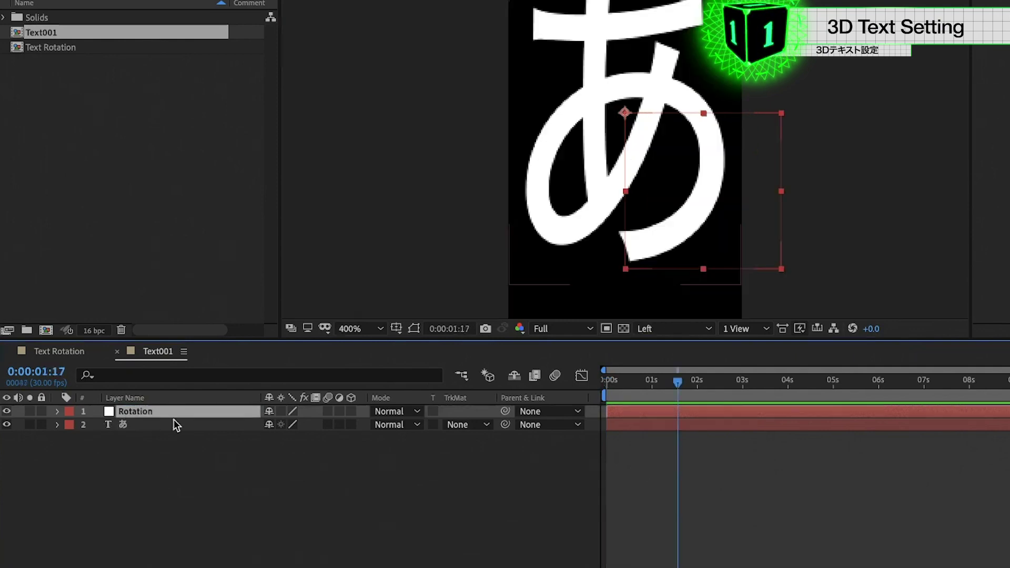
click(173, 423)
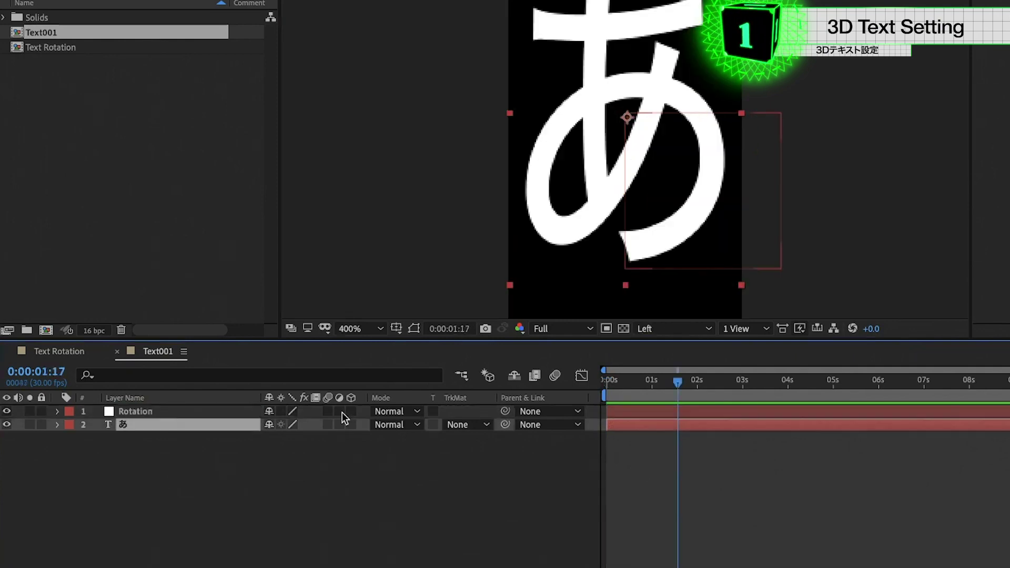
drag(351, 411, 351, 424)
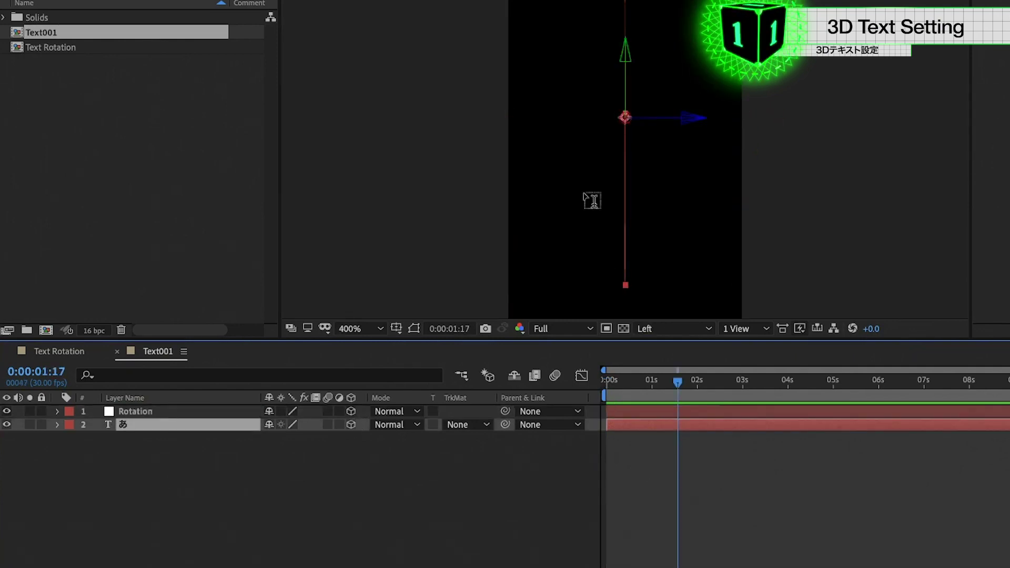
Check the Left 3D view, then return the viewer to Active Camera.
click(679, 332)
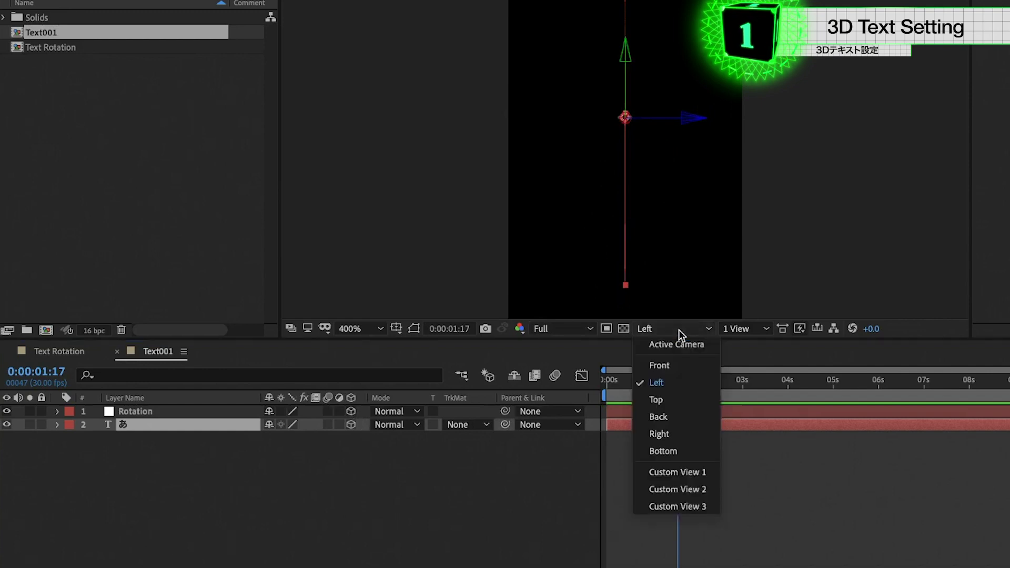
click(618, 462)
drag(679, 378, 687, 378)
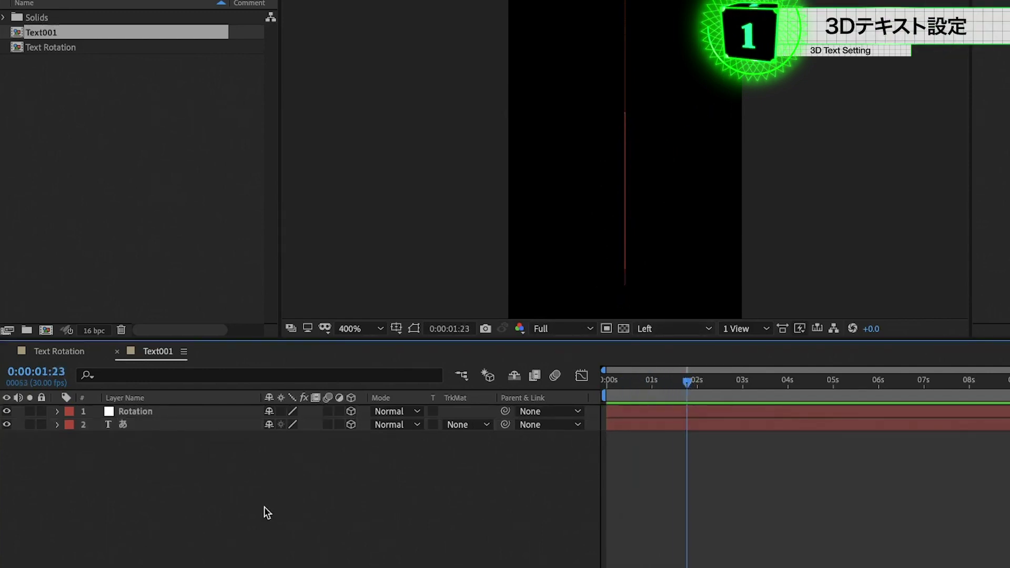
click(140, 411)
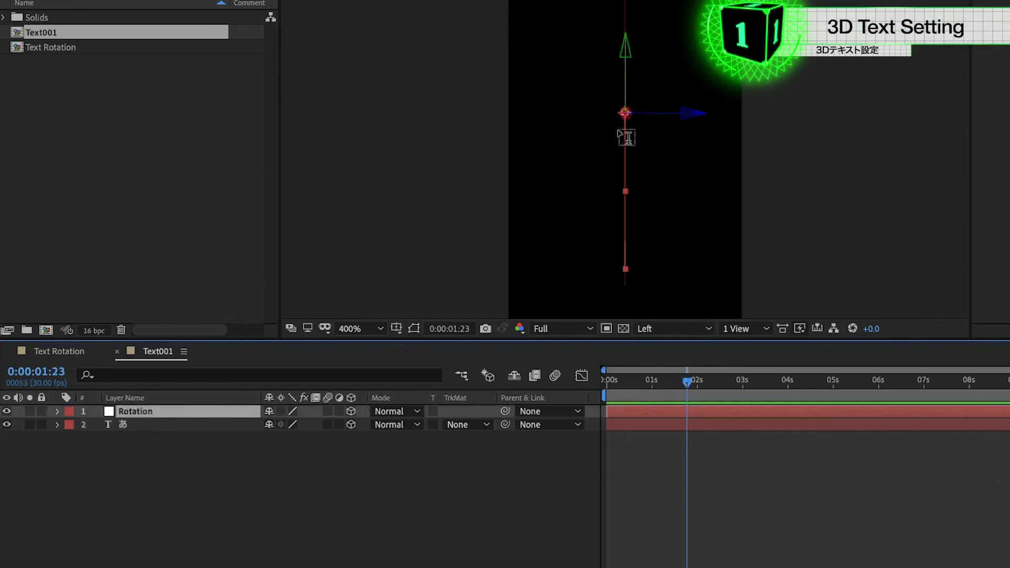
click(197, 425)
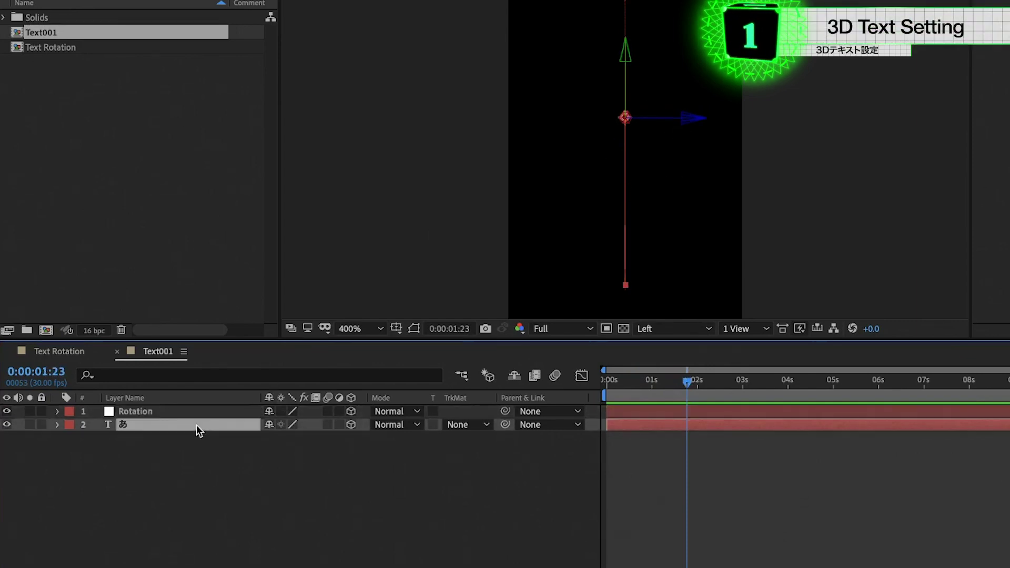
click(658, 330)
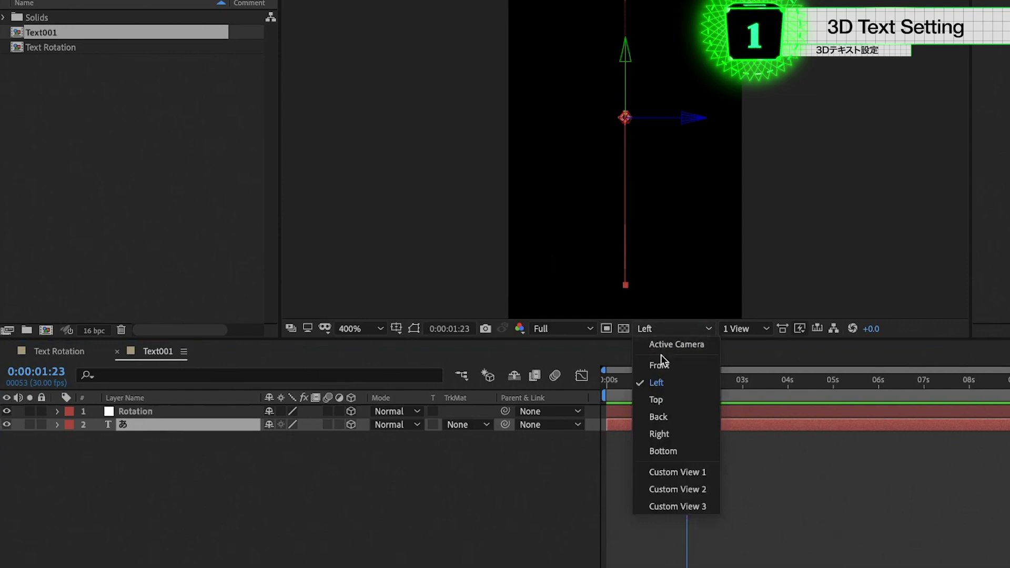
click(664, 346)
Turn the あ text layer back into a 2D layer.
click(163, 470)
click(193, 424)
click(350, 424)
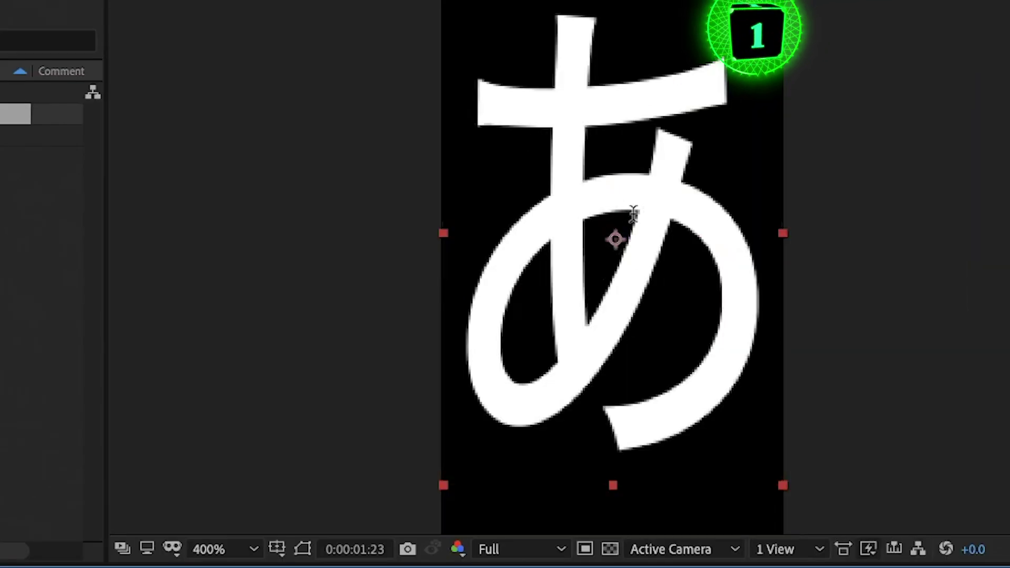
Rotate the あ text about 40° and move its anchor point to the bottom of the character.
key(w)
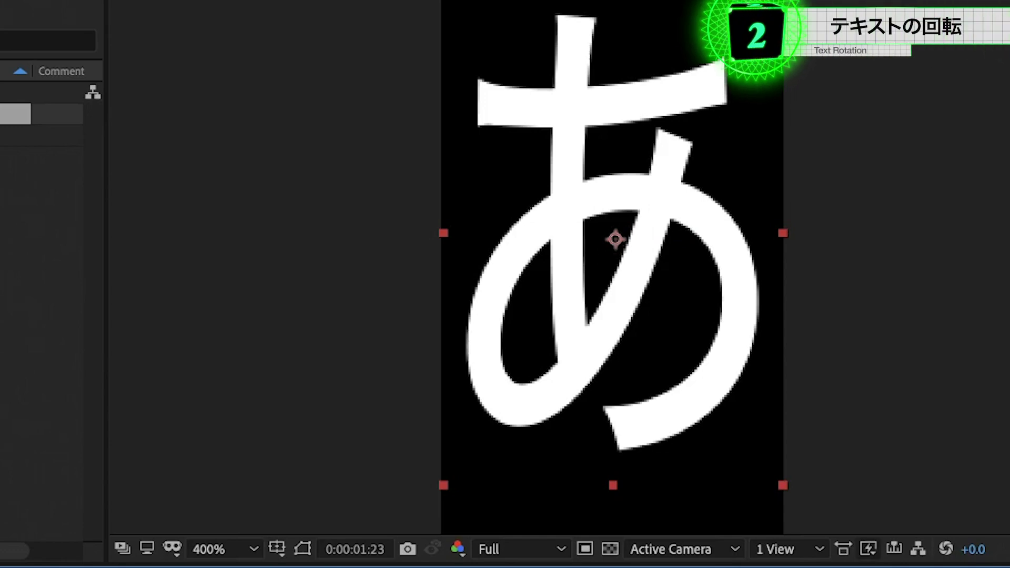
drag(628, 256, 554, 377)
key(y)
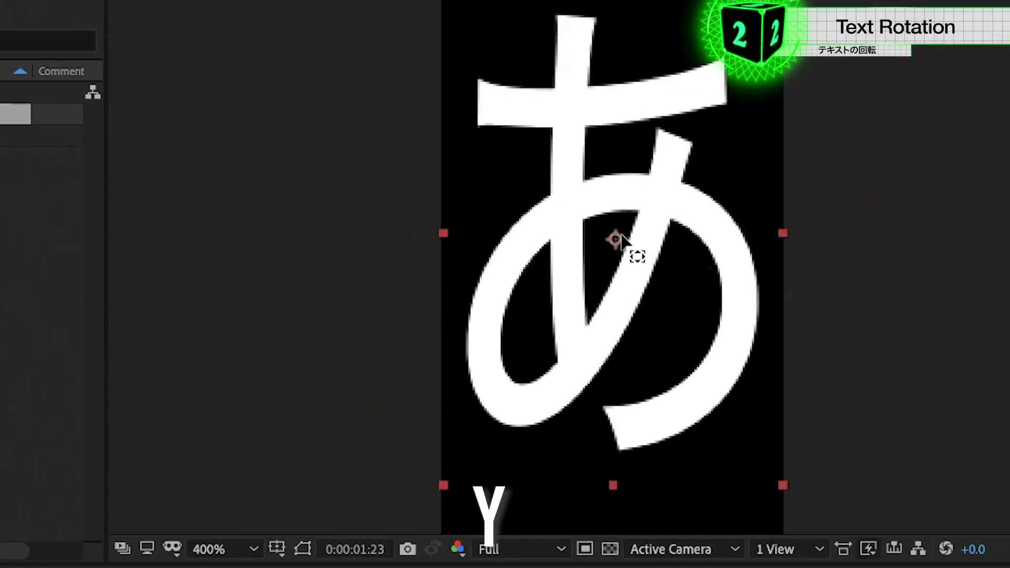
drag(613, 240, 614, 482)
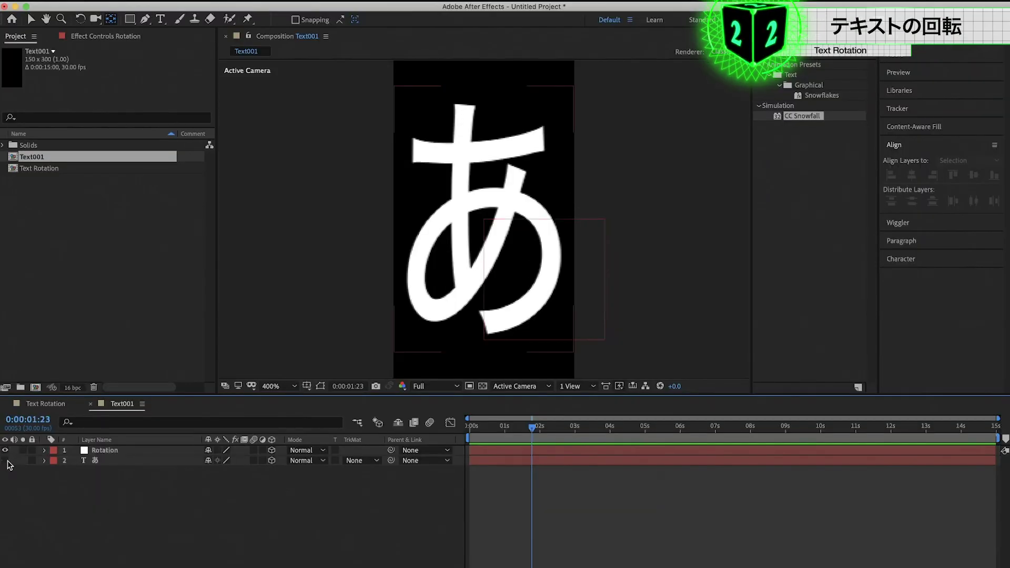
Hide the あ layer and move the Rotation layer's anchor point to its centre.
click(7, 461)
click(100, 453)
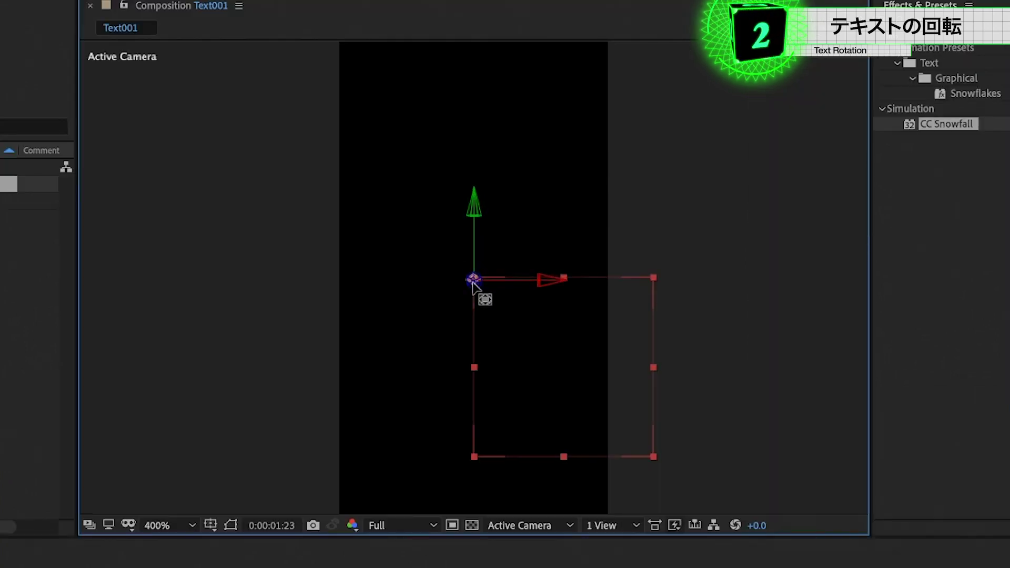
drag(485, 218, 483, 262)
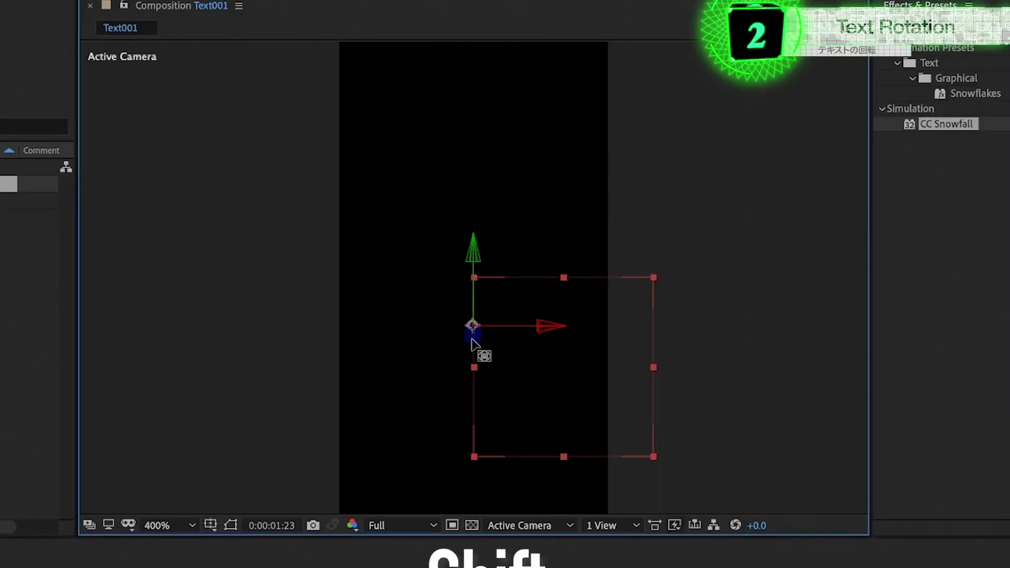
drag(472, 340, 475, 369)
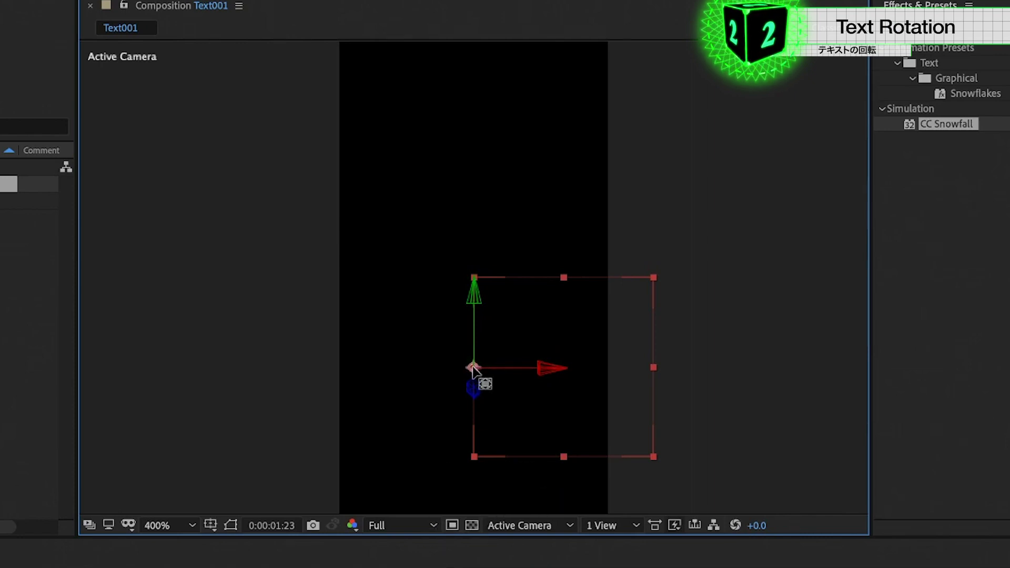
drag(475, 370, 562, 378)
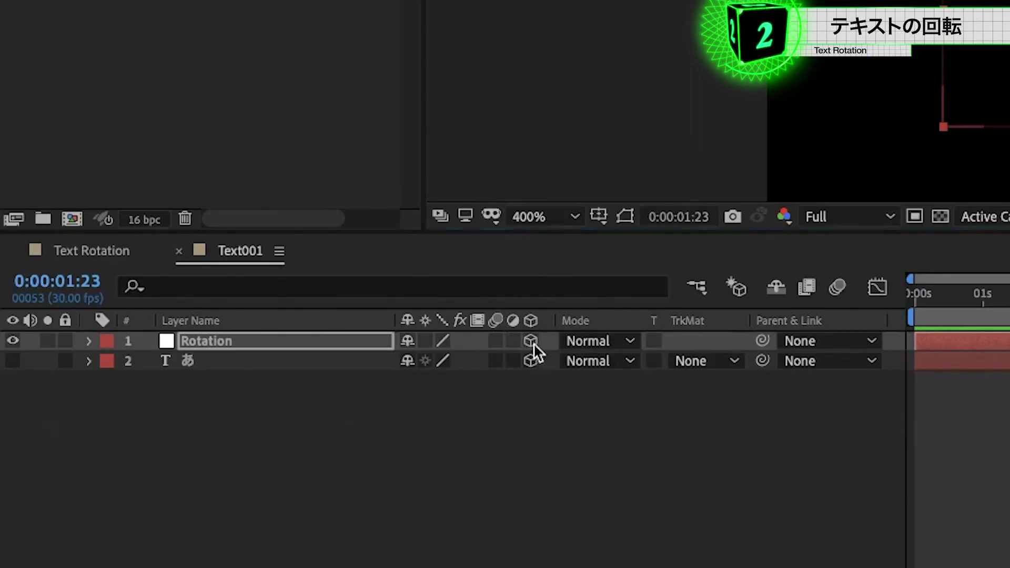
Make Rotation 2D and centre it horizontally and vertically in the composition.
click(531, 342)
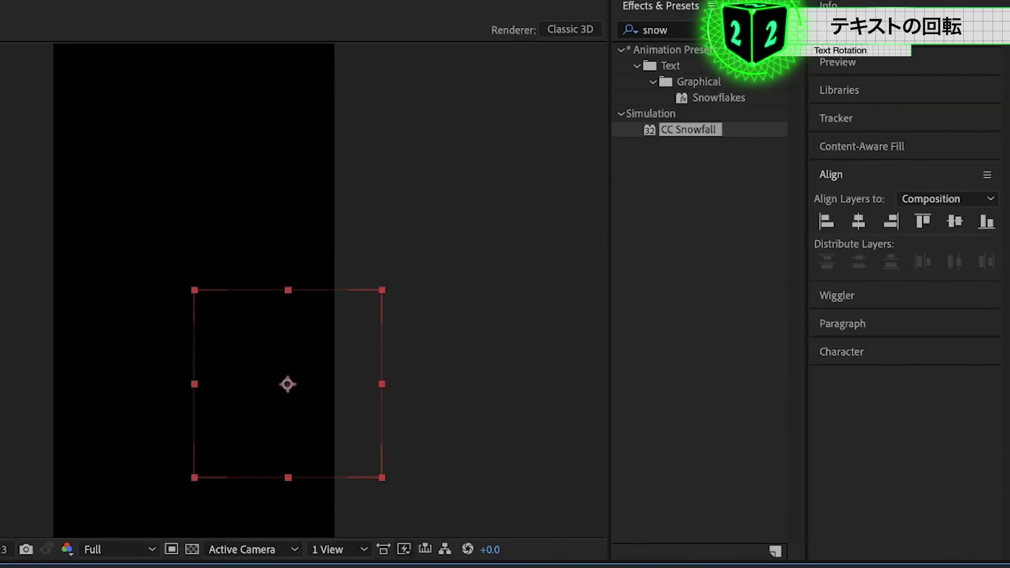
click(858, 221)
click(951, 225)
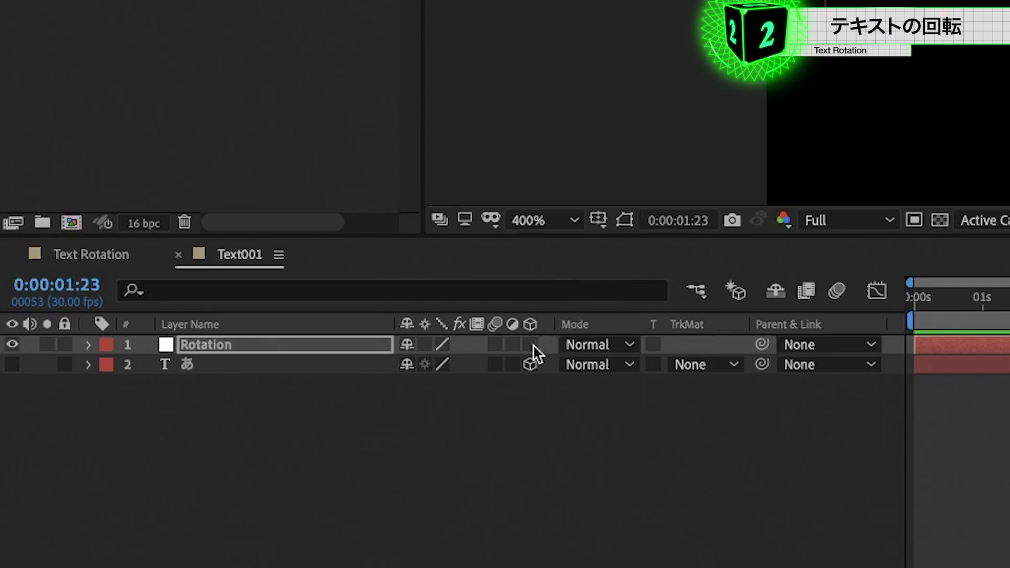
Make Rotation 3D again, switch to the Left view, and push the あ text along Z.
click(530, 344)
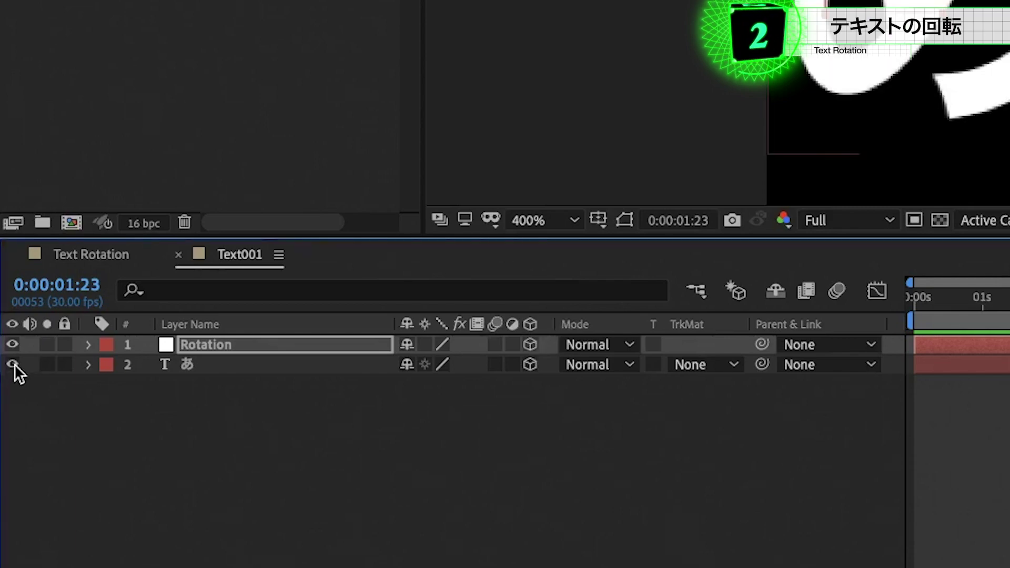
click(510, 322)
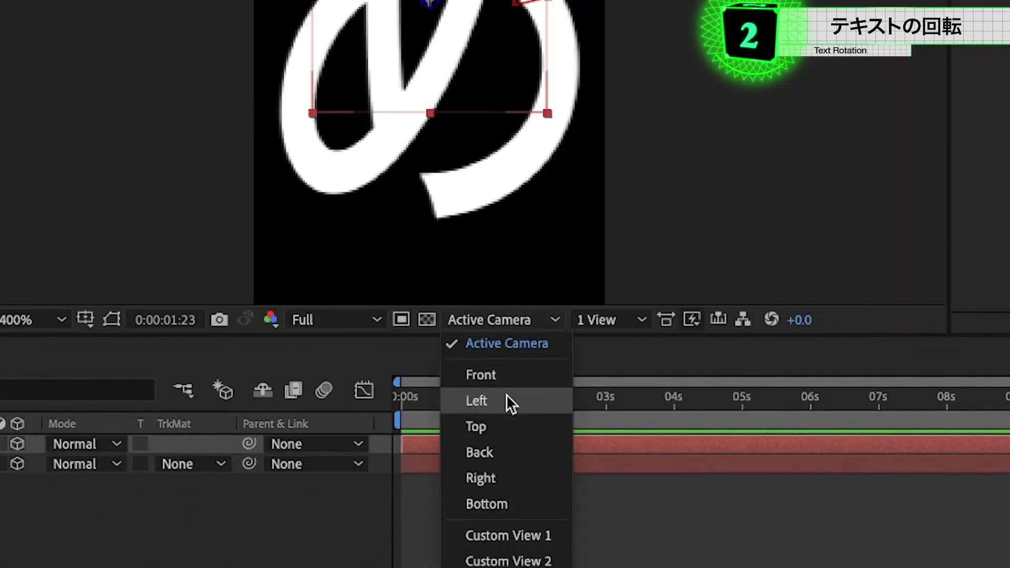
click(506, 399)
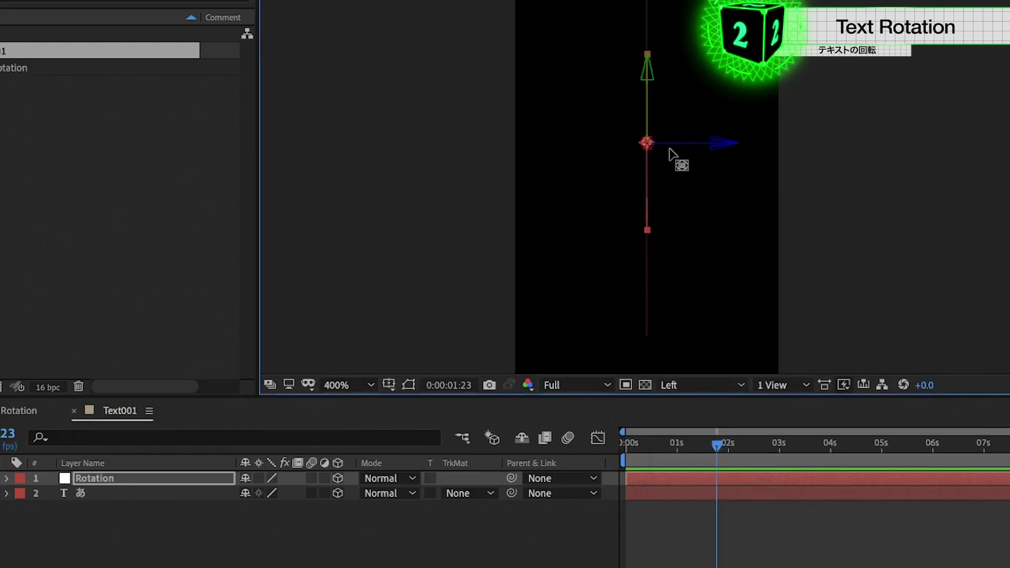
click(127, 495)
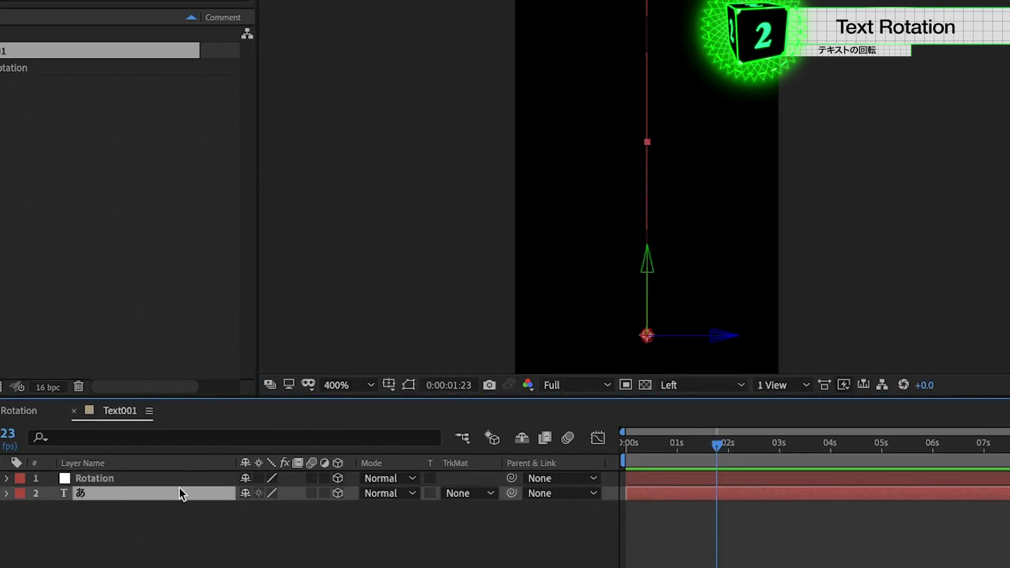
drag(728, 337, 855, 340)
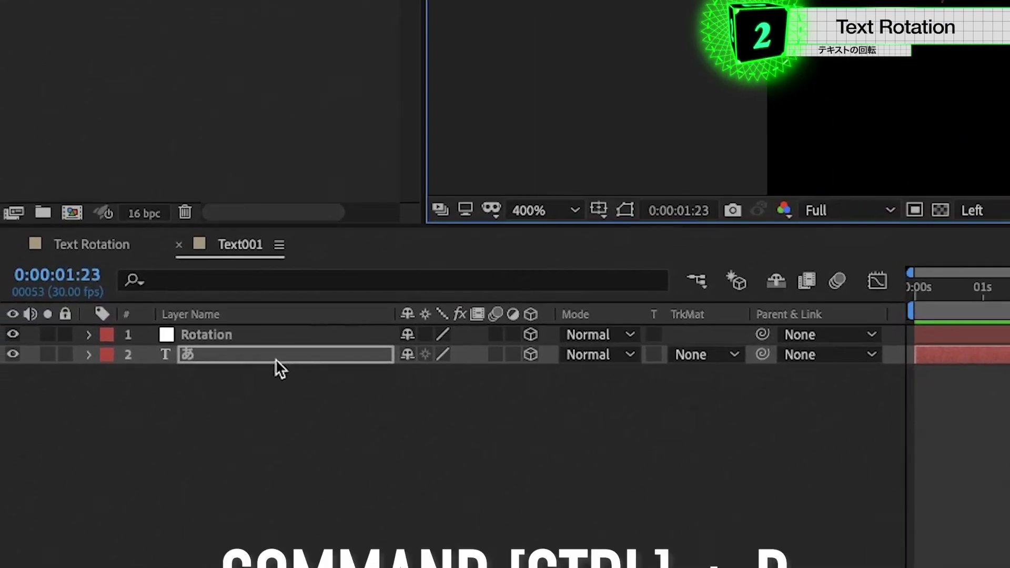
key(Return)
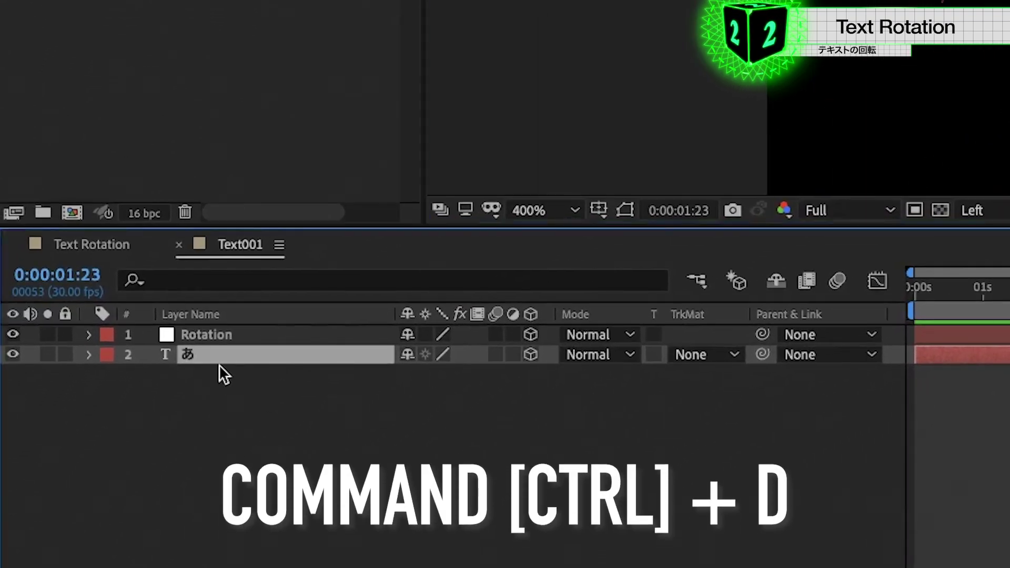
Duplicate the あ text layer and change the copy to ま.
key(ctrl+d)
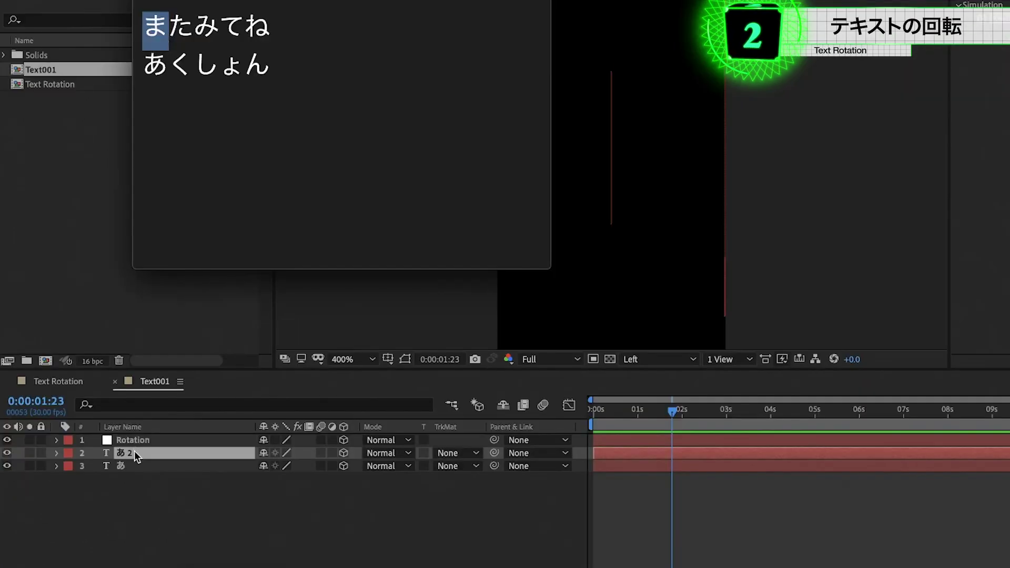
click(135, 453)
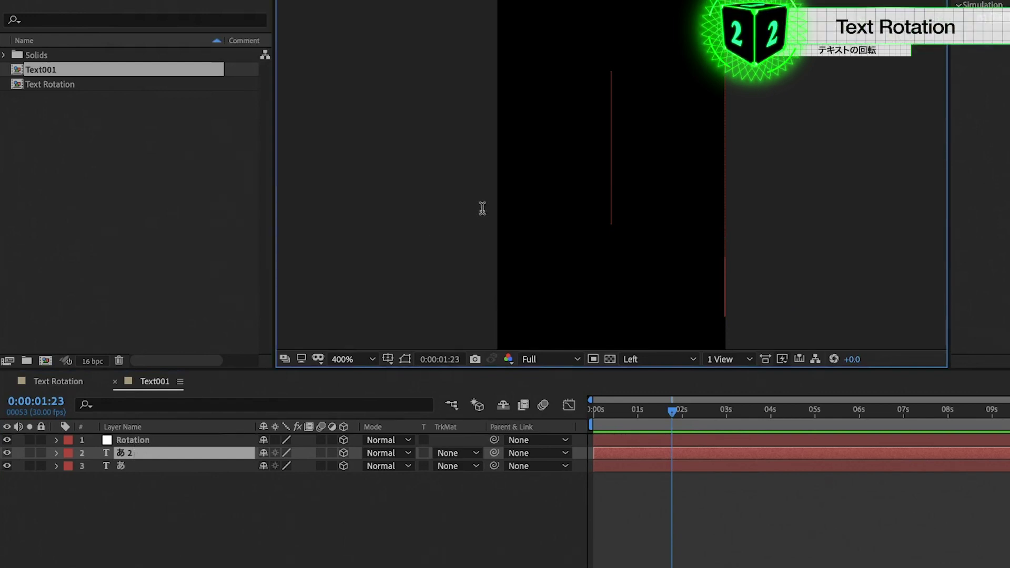
text(ま)
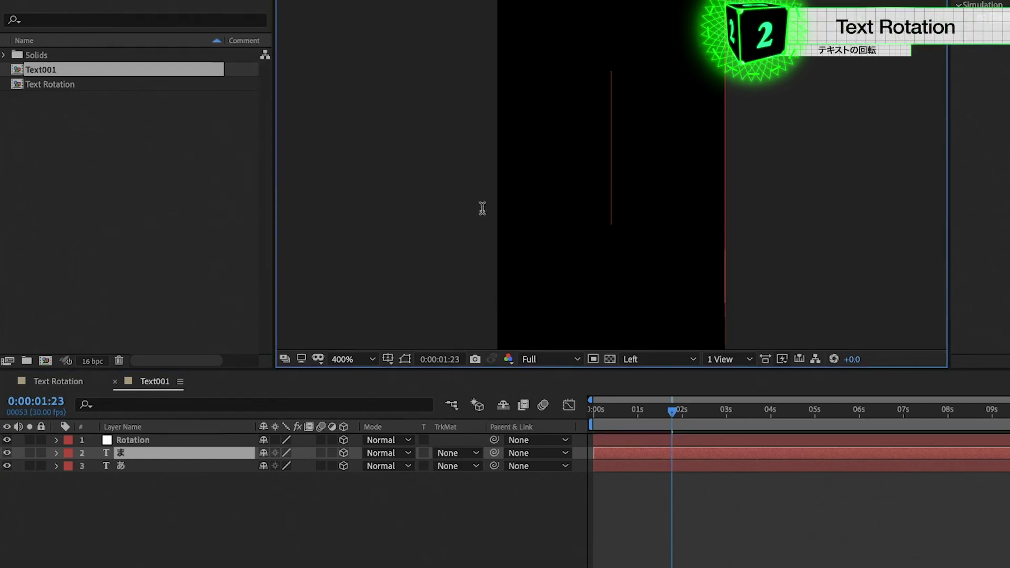
click(310, 444)
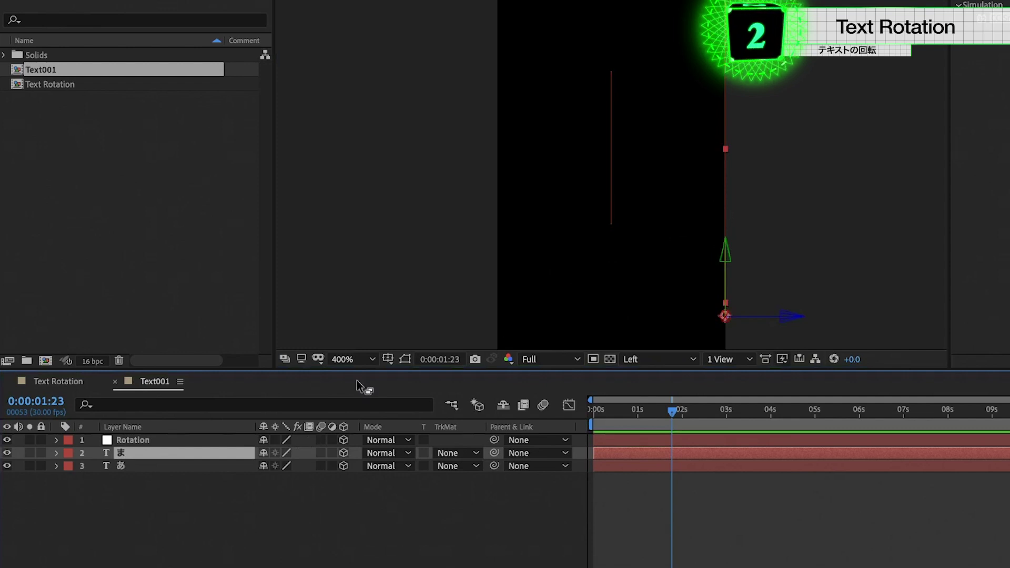
Switch between Active Camera and the Left 3D view, ending on Left.
click(678, 363)
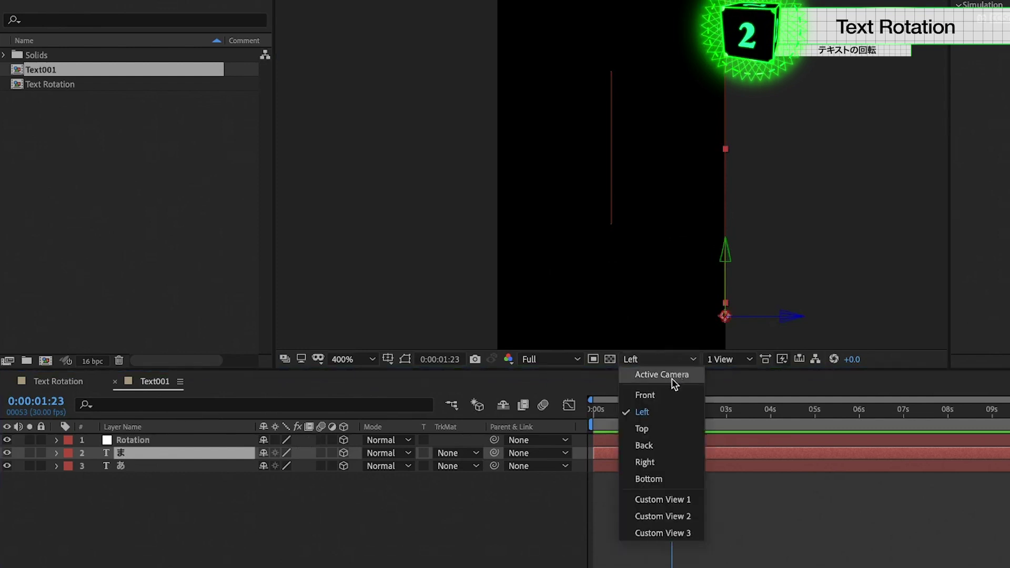
click(675, 386)
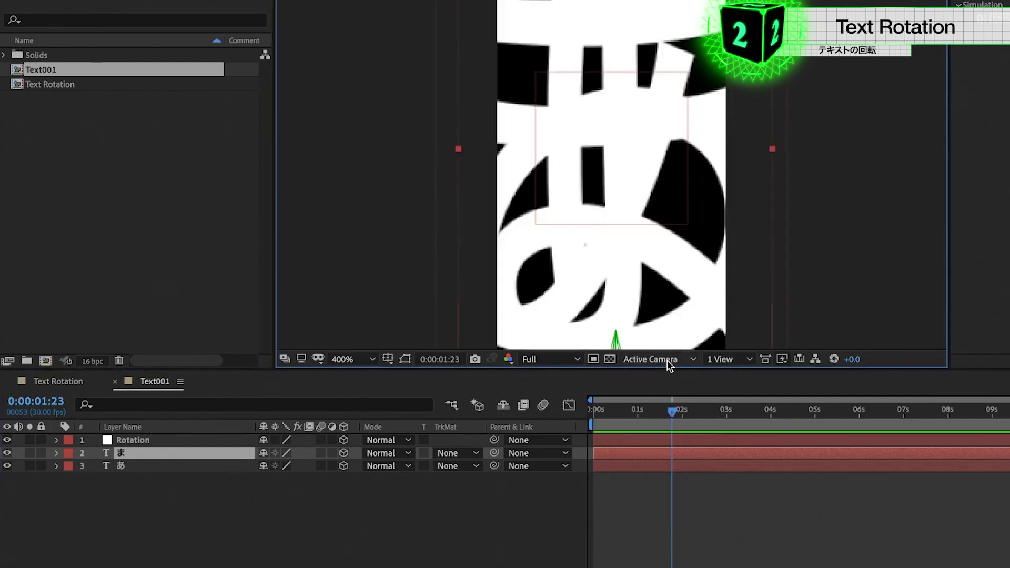
click(668, 361)
click(665, 411)
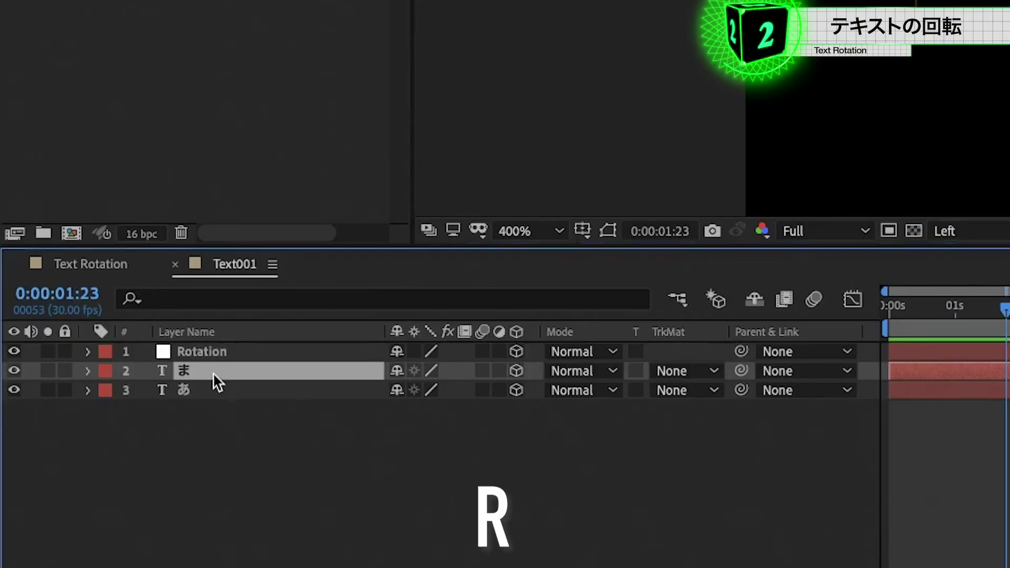
Set the ま layer's X Rotation to -90°.
key(r)
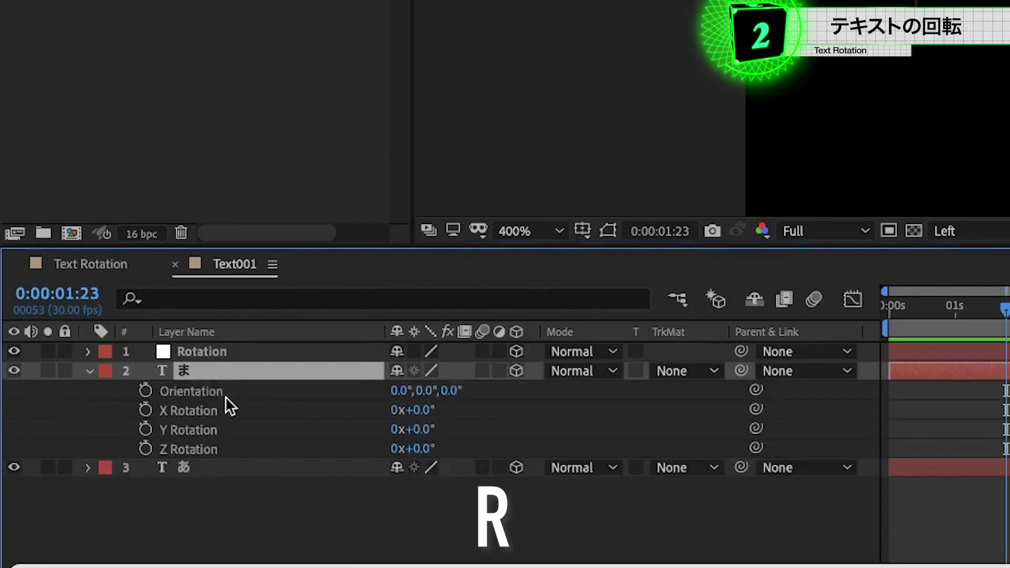
click(227, 411)
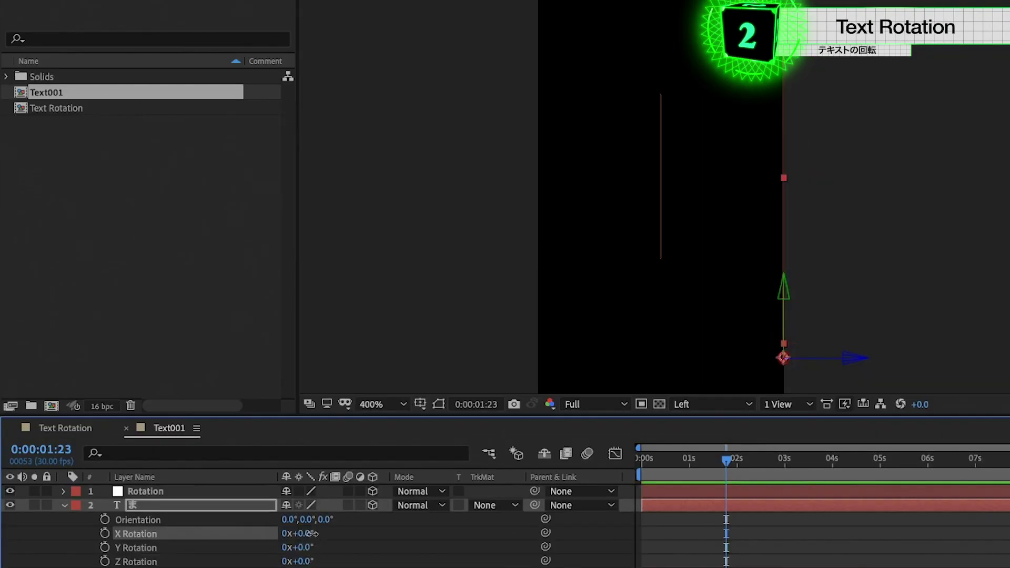
mouse_move(311, 534)
mouse_down()
mouse_move(283, 540)
mouse_move(774, 341)
mouse_up()
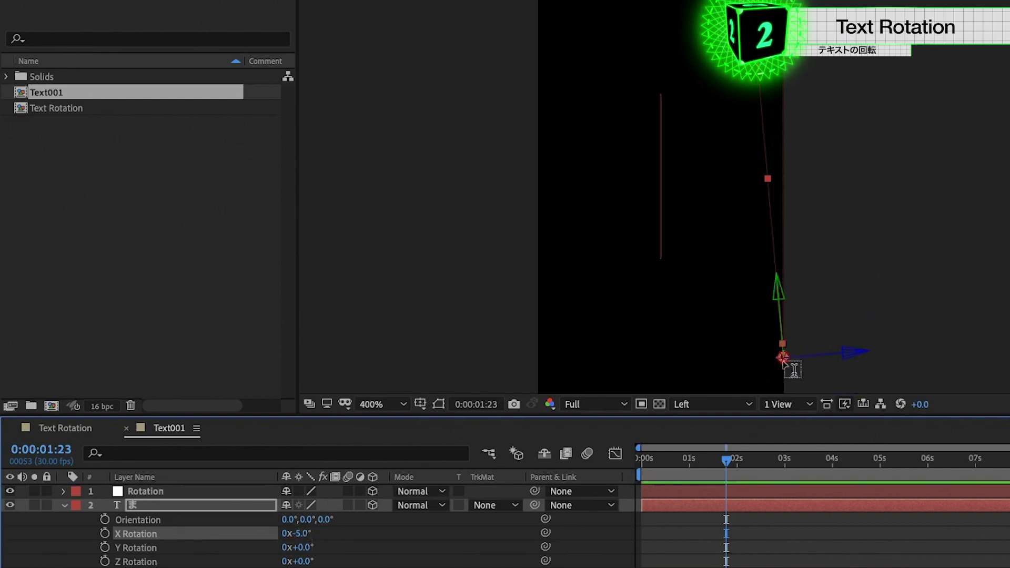
click(302, 534)
text(-90)
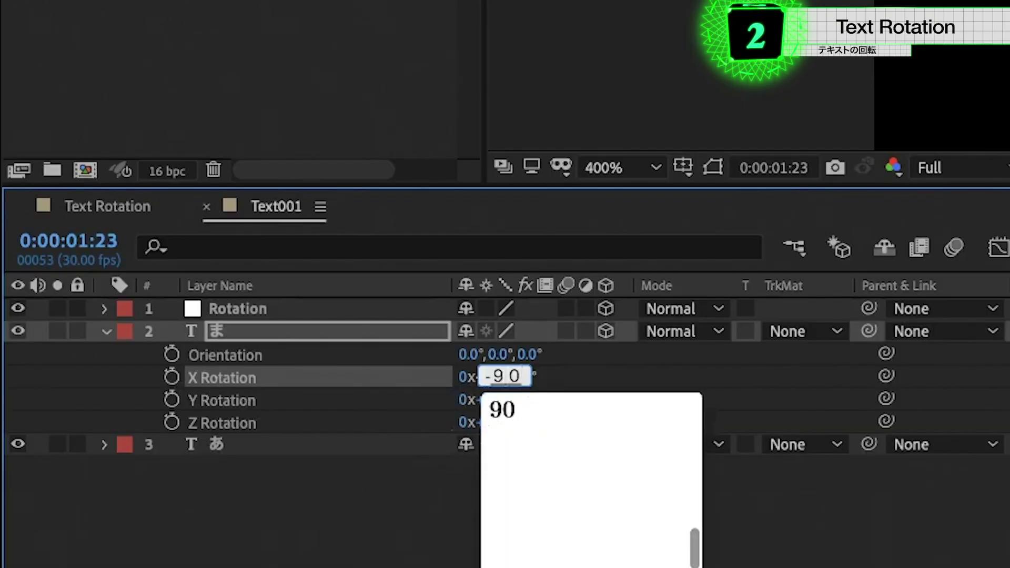
key(Return)
key(Return)
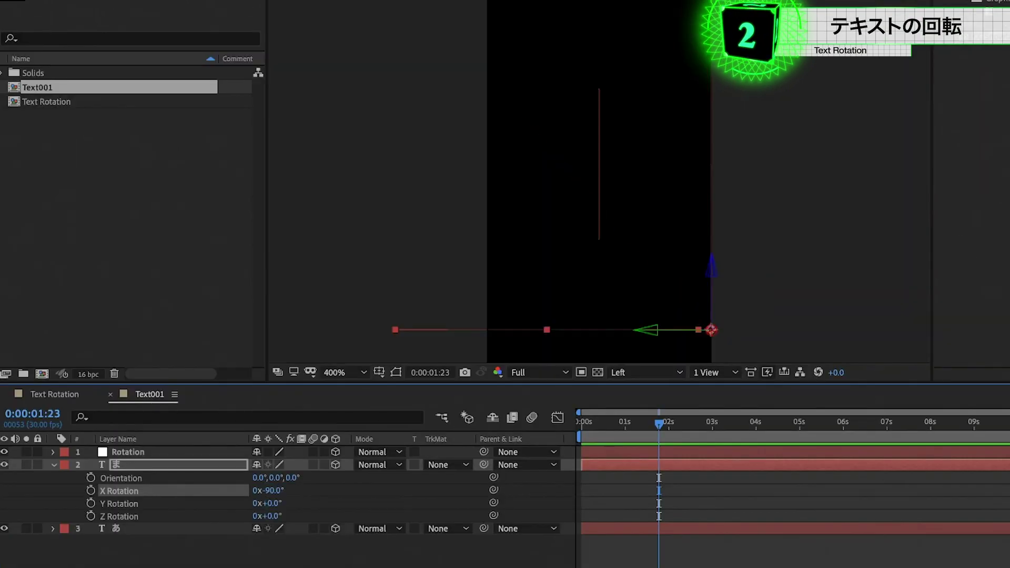
Move the ま layer up along its Z axis to the top of the comp.
click(159, 532)
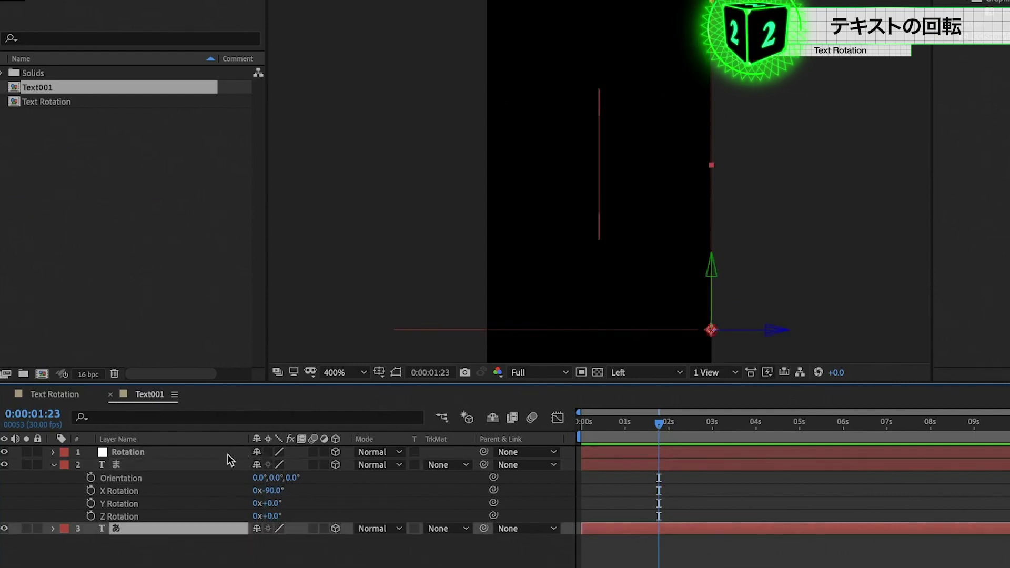
click(211, 464)
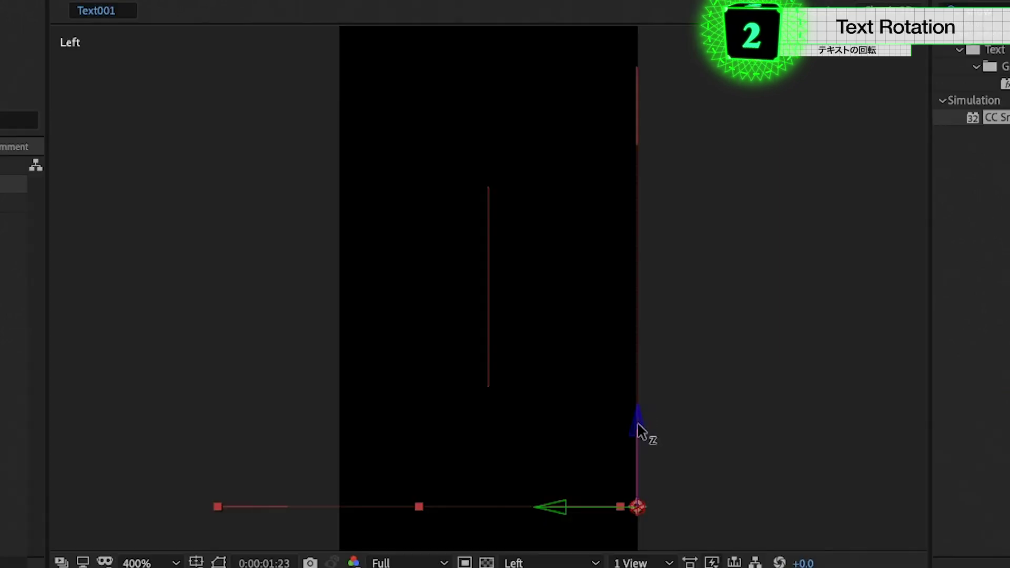
drag(634, 337, 619, 10)
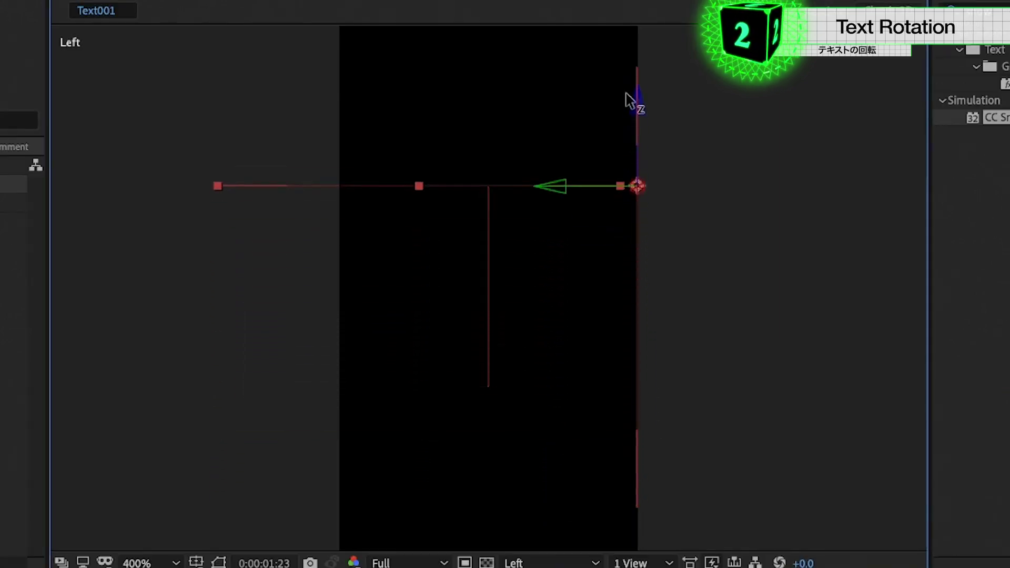
mouse_move(620, 16)
mouse_down()
mouse_move(619, 31)
mouse_move(635, 8)
mouse_move(631, 30)
mouse_up()
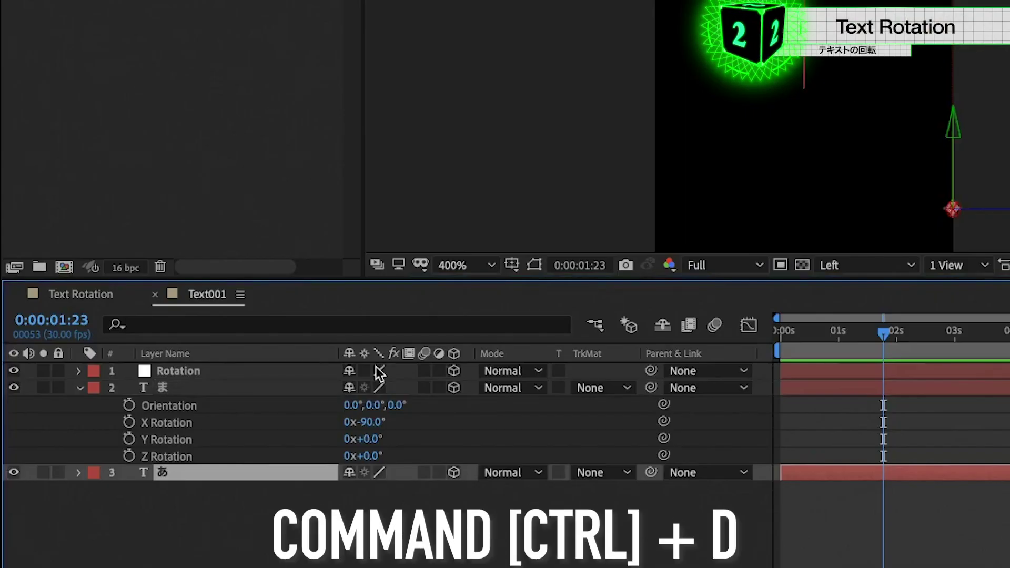
Duplicate the あ layer and move the copy あ 2 above ま in the stack.
key(ctrl+d)
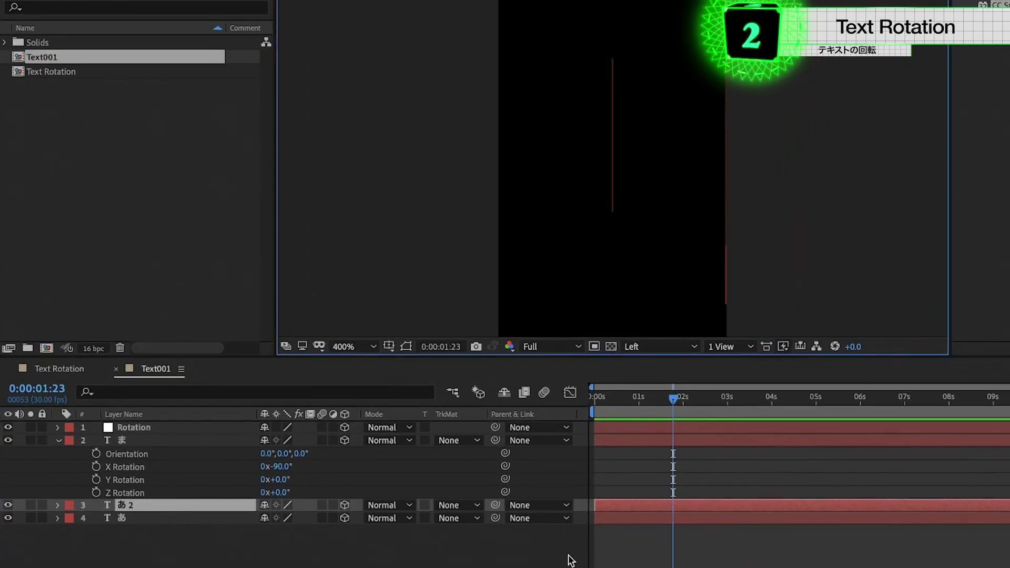
click(169, 533)
click(146, 508)
drag(147, 510, 135, 448)
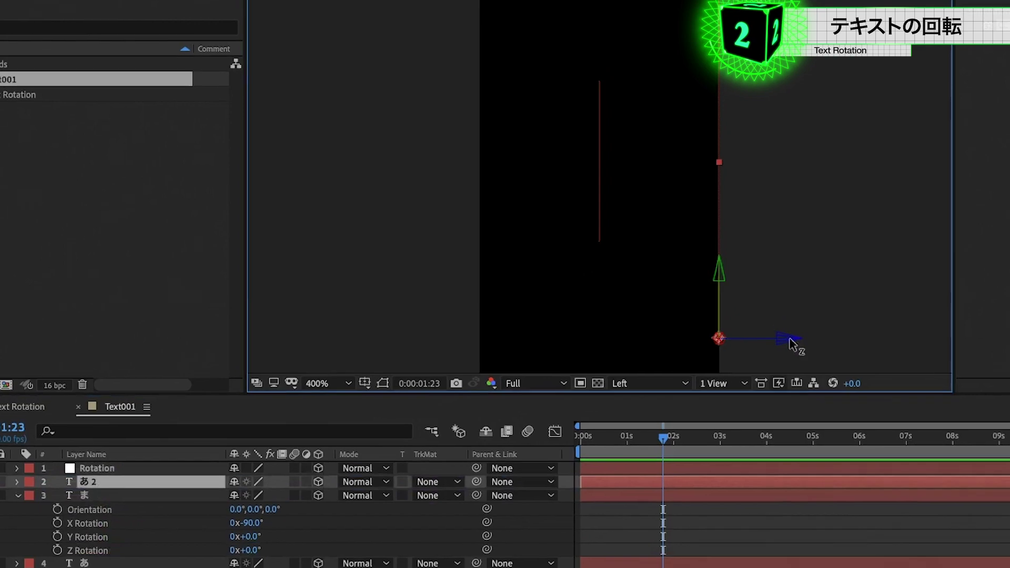
Push あ 2 back along Z, raise it to the top, select it with ま, and show rulers.
drag(801, 306, 378, 437)
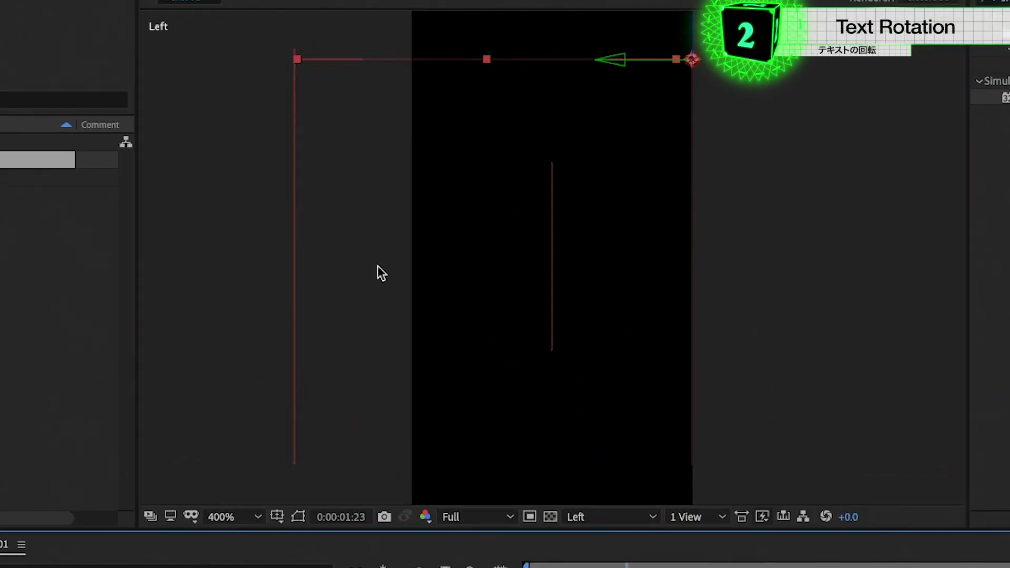
drag(693, 21, 692, 14)
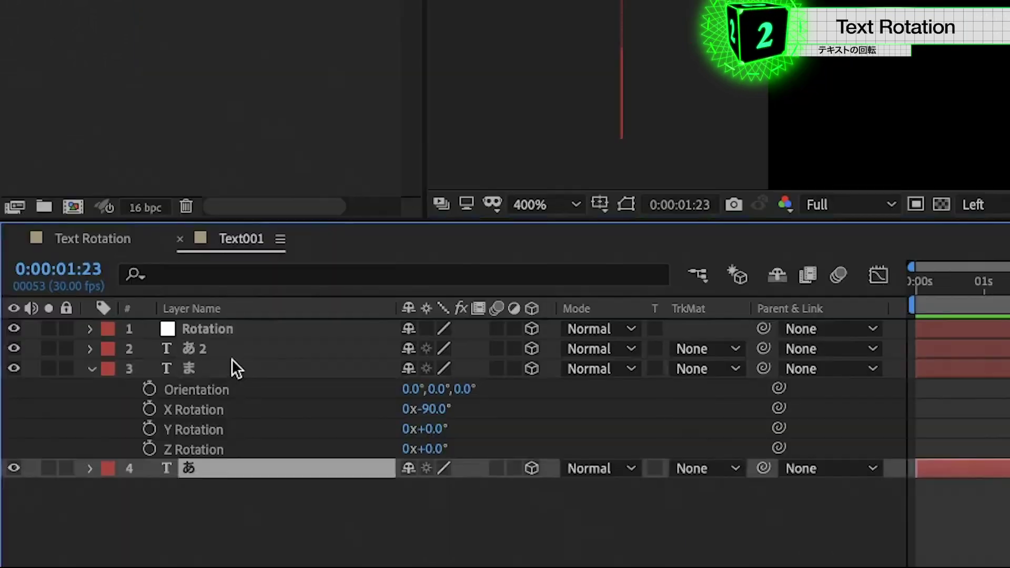
ctrl+click(227, 364)
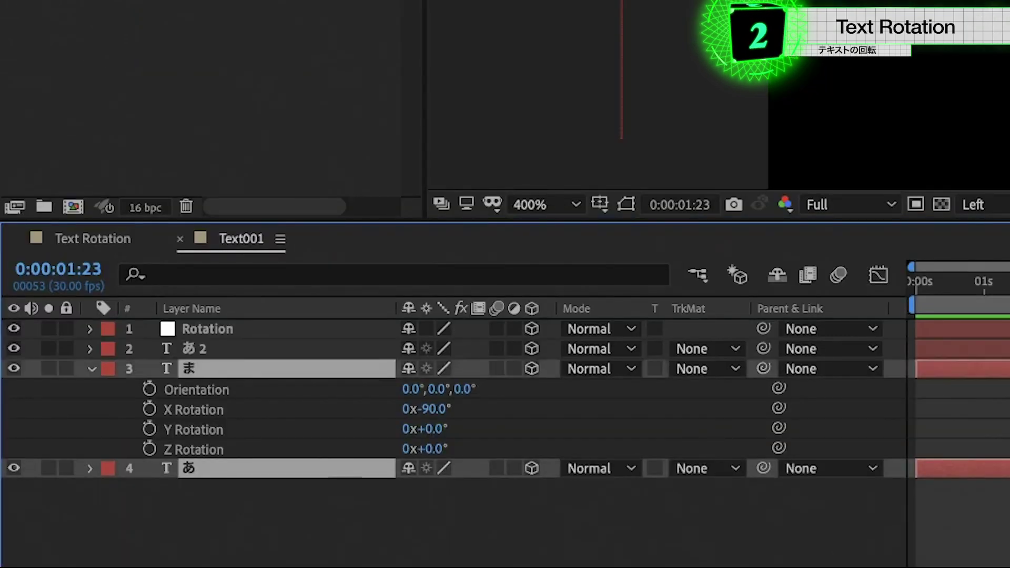
ctrl+click(204, 350)
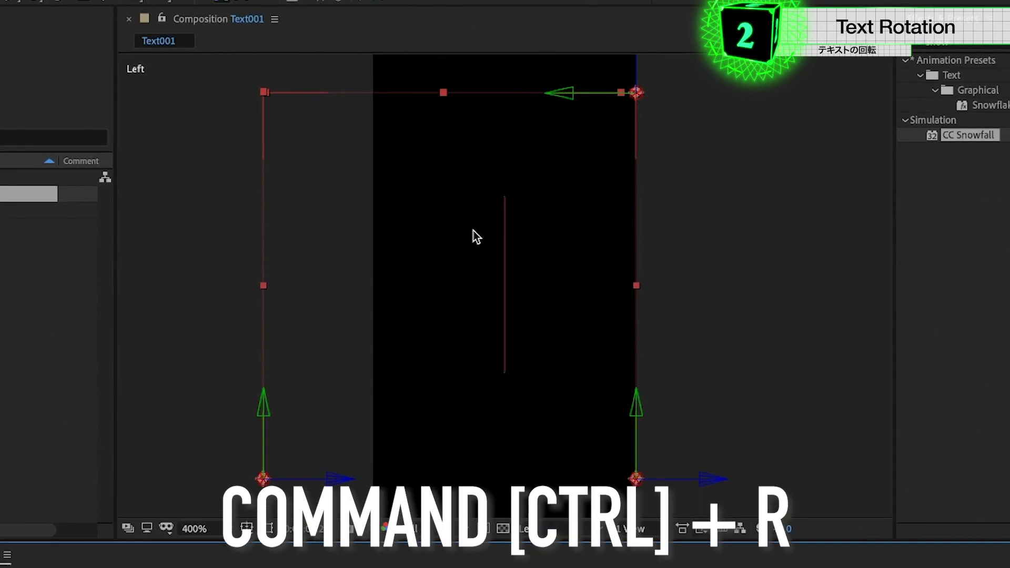
key(ctrl+r)
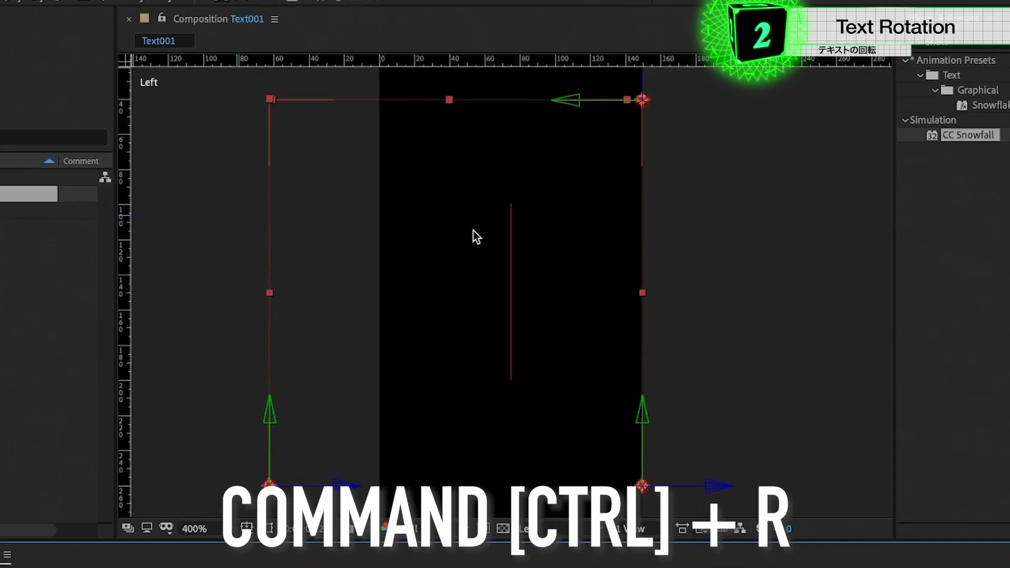
Add a vertical guide at the comp centre and shift the text layers along Z to centre them.
click(300, 10)
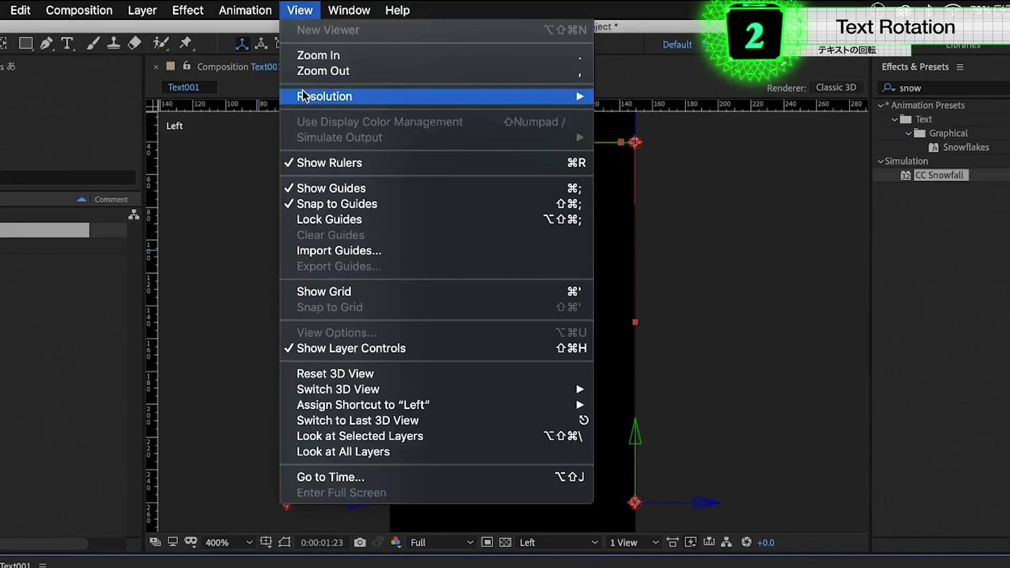
click(307, 15)
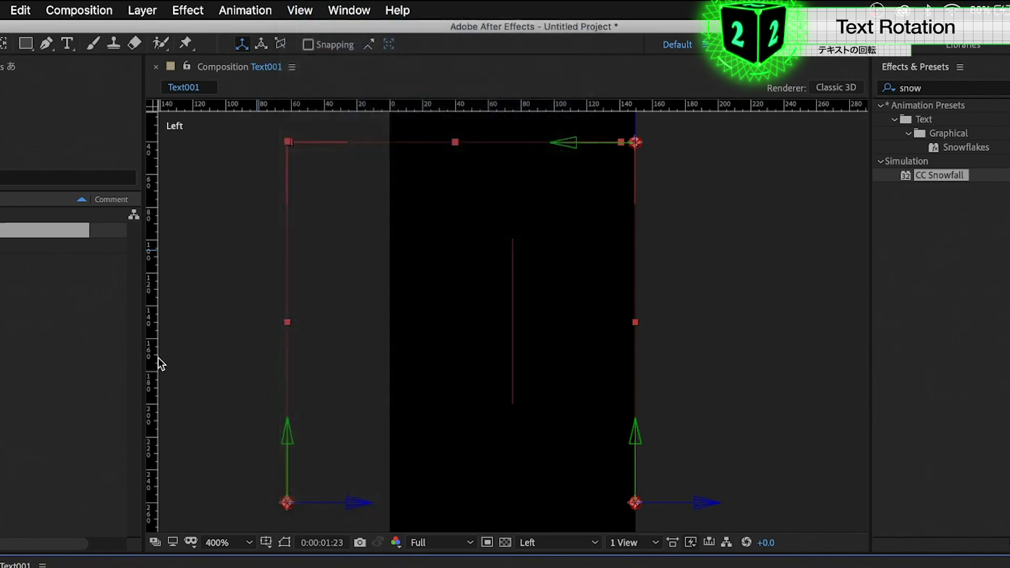
drag(154, 362, 511, 382)
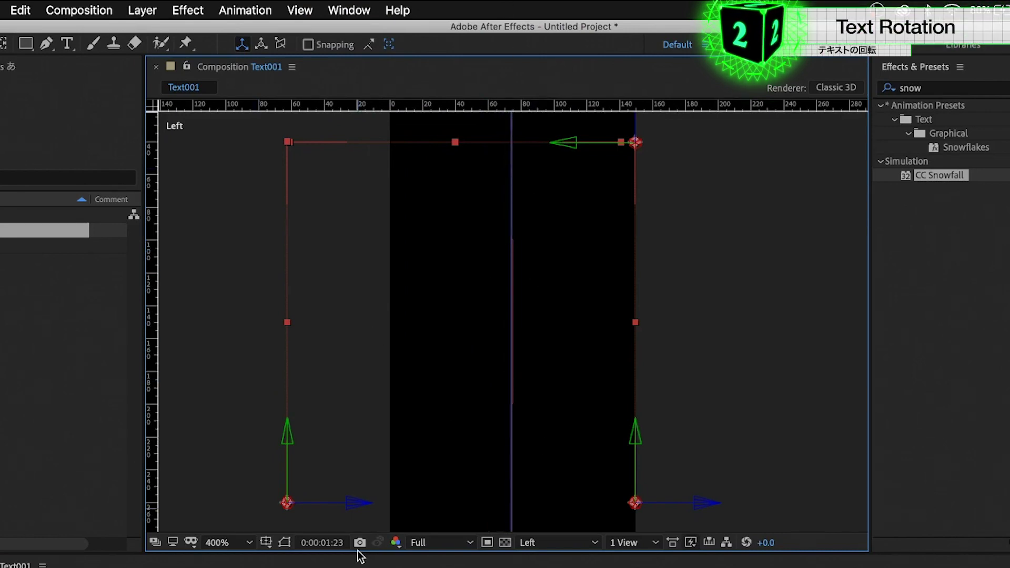
drag(350, 508, 407, 510)
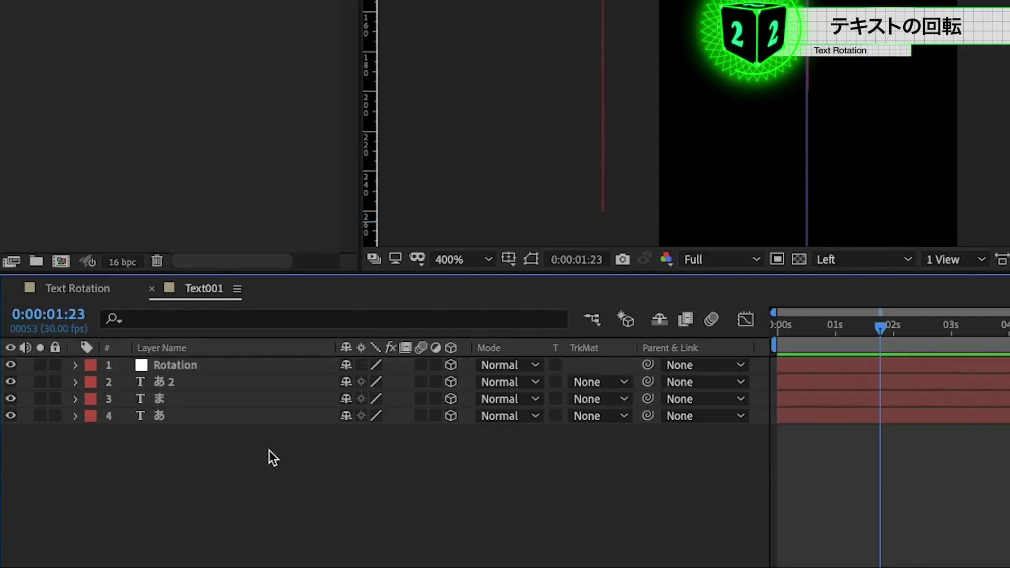
drag(269, 450, 175, 380)
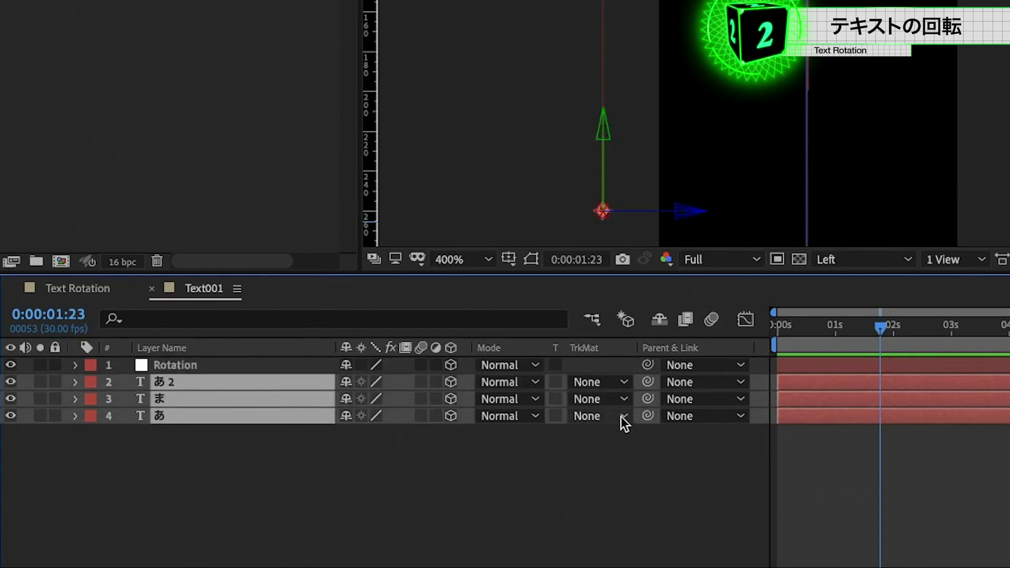
Parent the three text layers to the Rotation layer and switch the 3D view to Active Camera.
drag(647, 416, 271, 366)
click(290, 456)
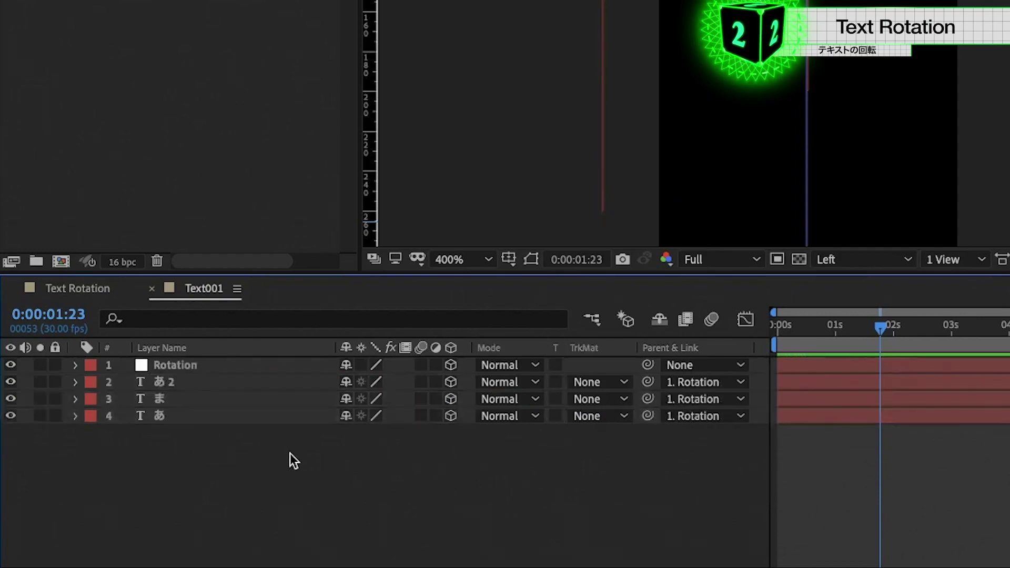
click(268, 365)
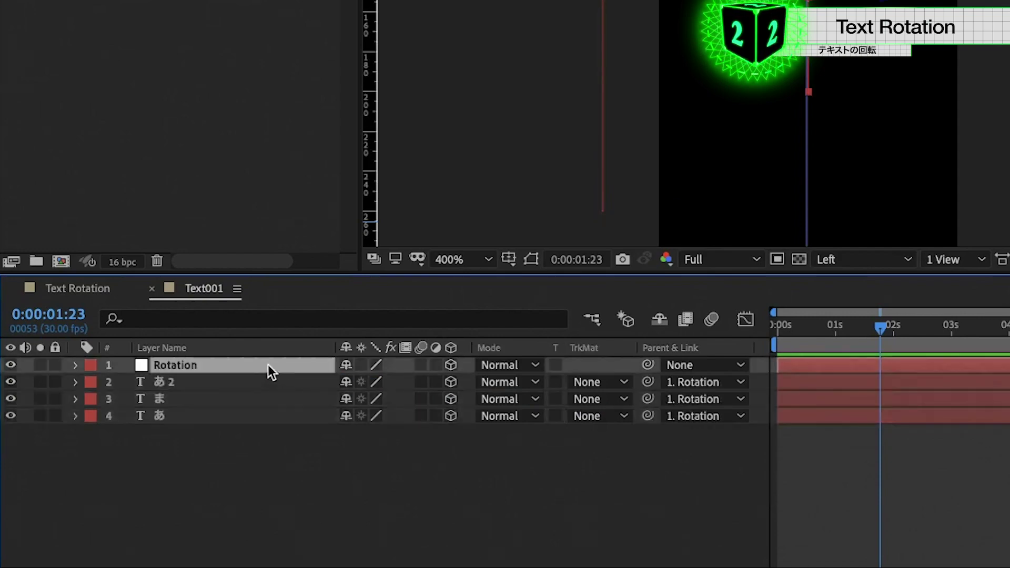
click(873, 259)
click(869, 280)
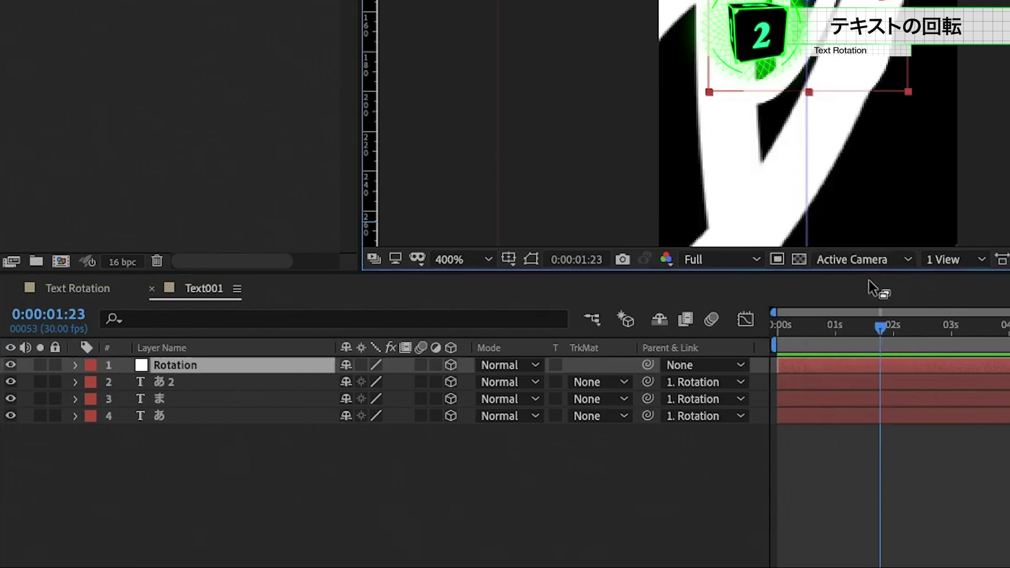
Test the Rotation layer's rotations, reset them, then keyframe X Rotation at 0°.
key(r)
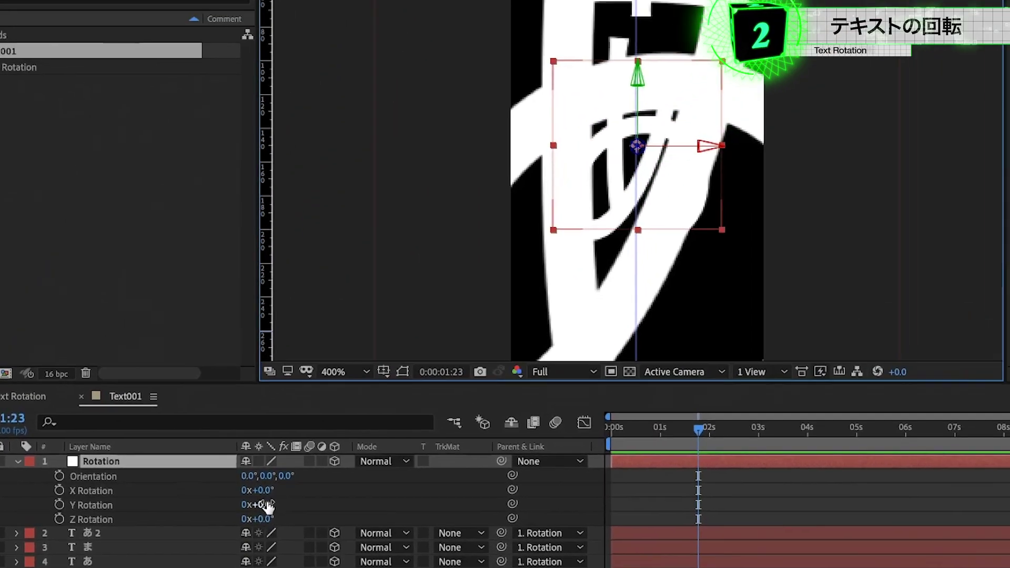
drag(266, 506, 275, 505)
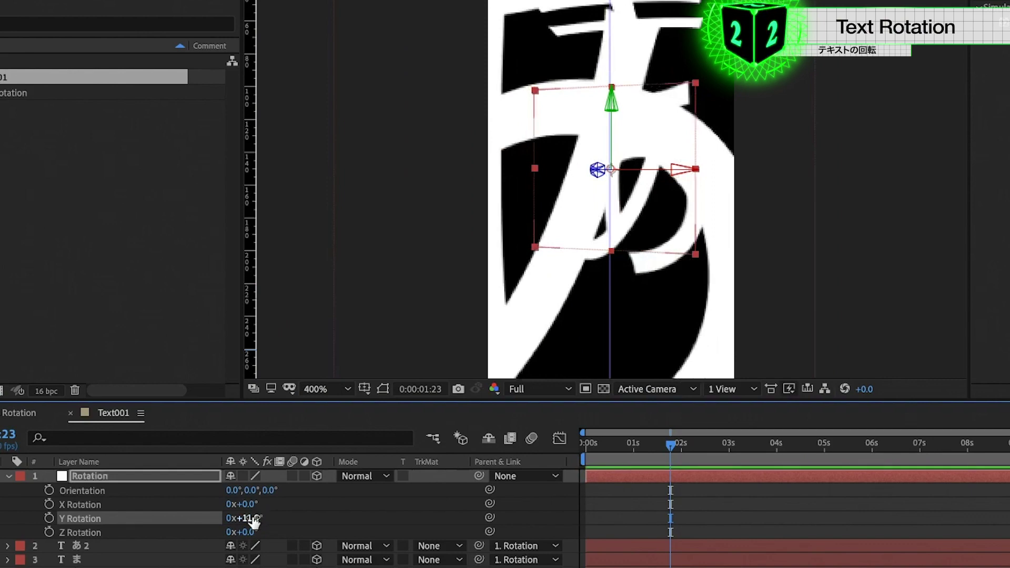
mouse_move(258, 518)
mouse_down()
mouse_move(263, 505)
mouse_move(388, 497)
mouse_up()
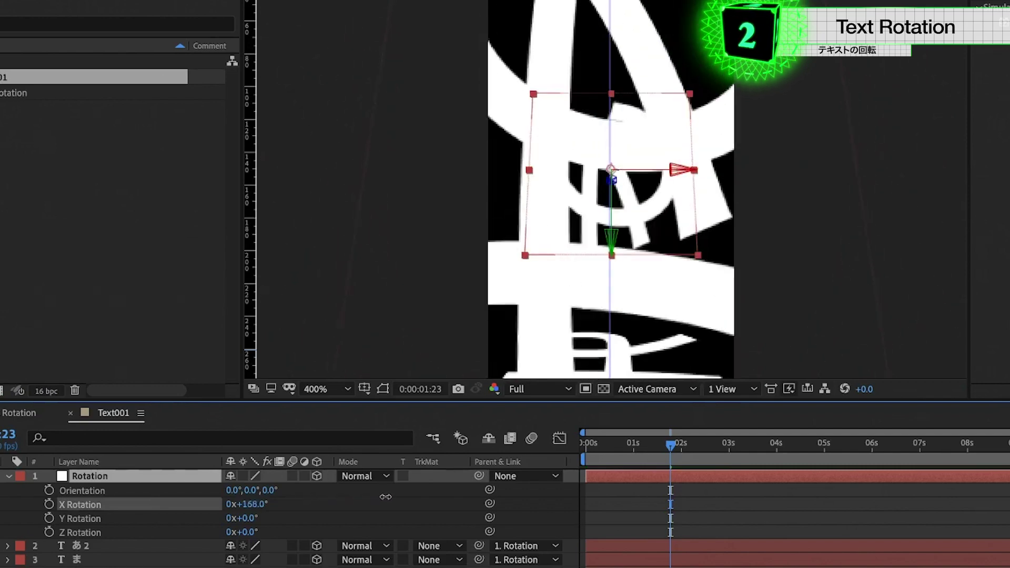
mouse_move(388, 497)
mouse_down()
mouse_move(253, 504)
mouse_move(231, 493)
mouse_up()
key(s)
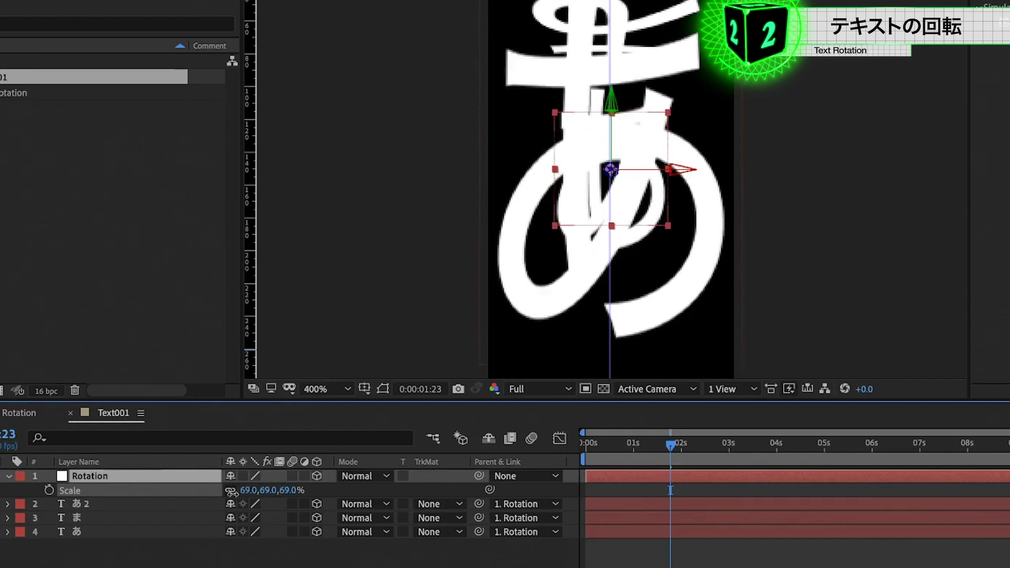
key(r)
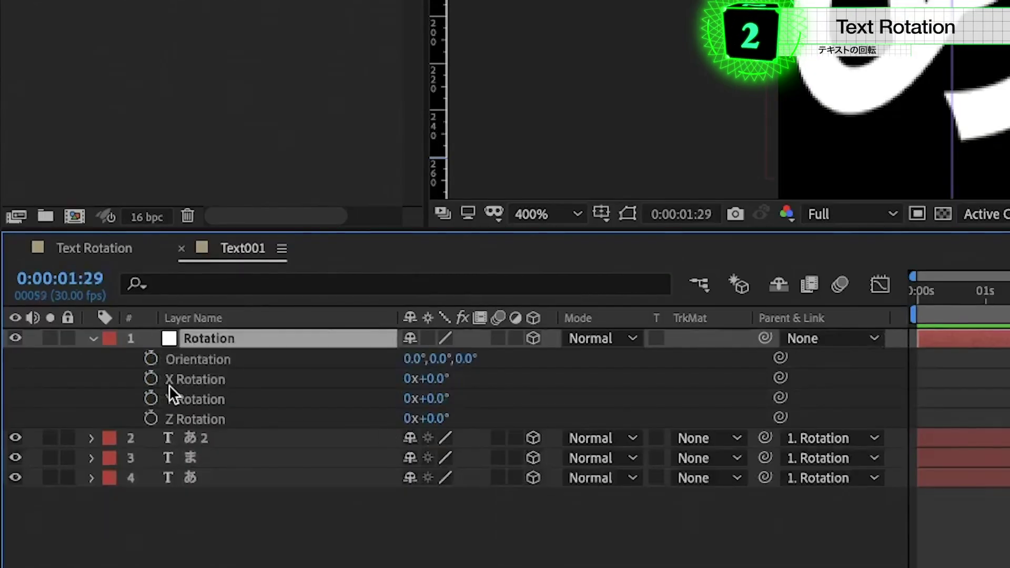
click(149, 381)
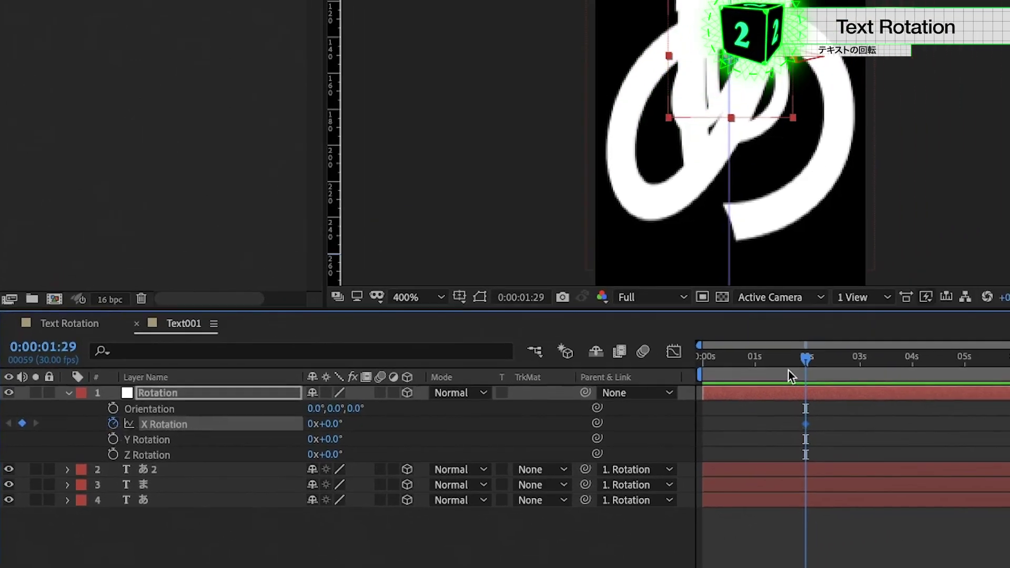
Key the Rotation layer's X Rotation to 90° at about 3 s and preview the flip from 2 s.
drag(789, 362, 844, 373)
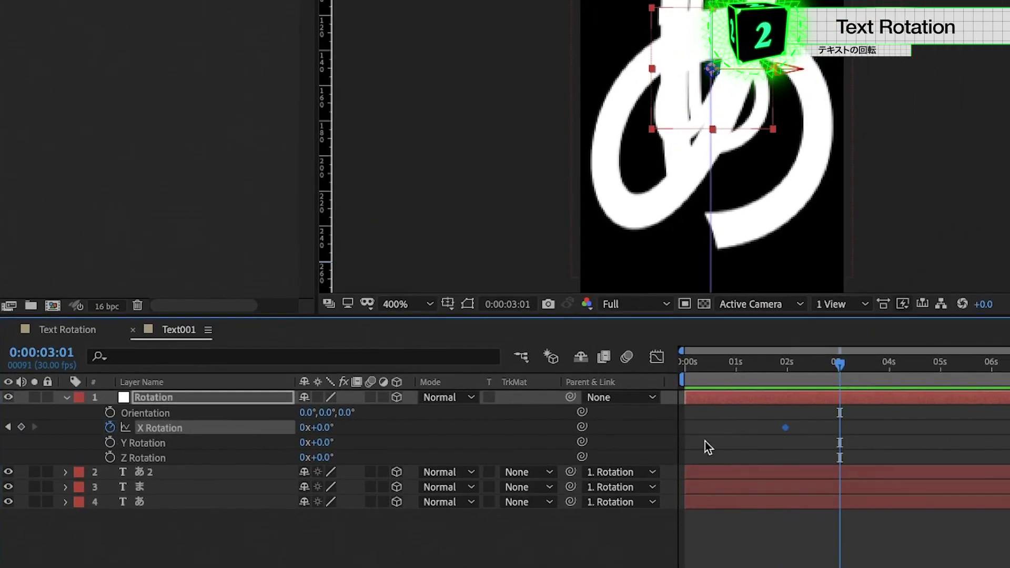
click(327, 429)
key(Return)
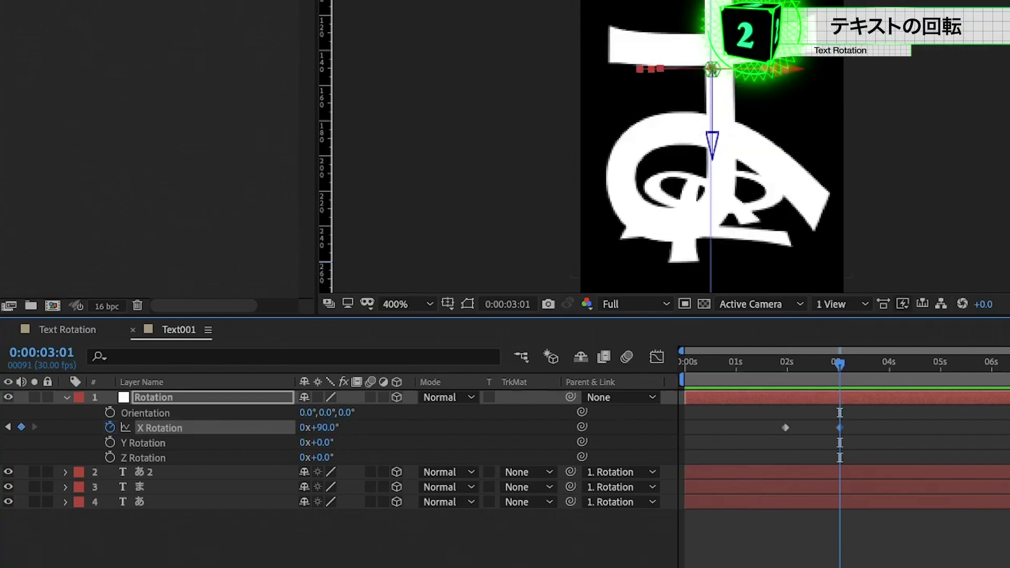
scroll(814, 465, up, 3)
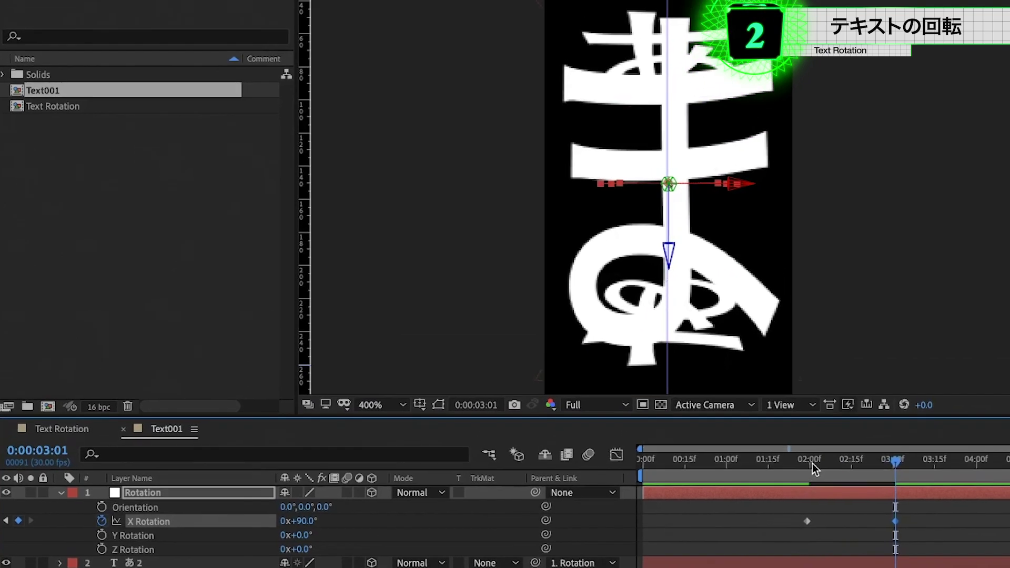
click(812, 464)
click(807, 521)
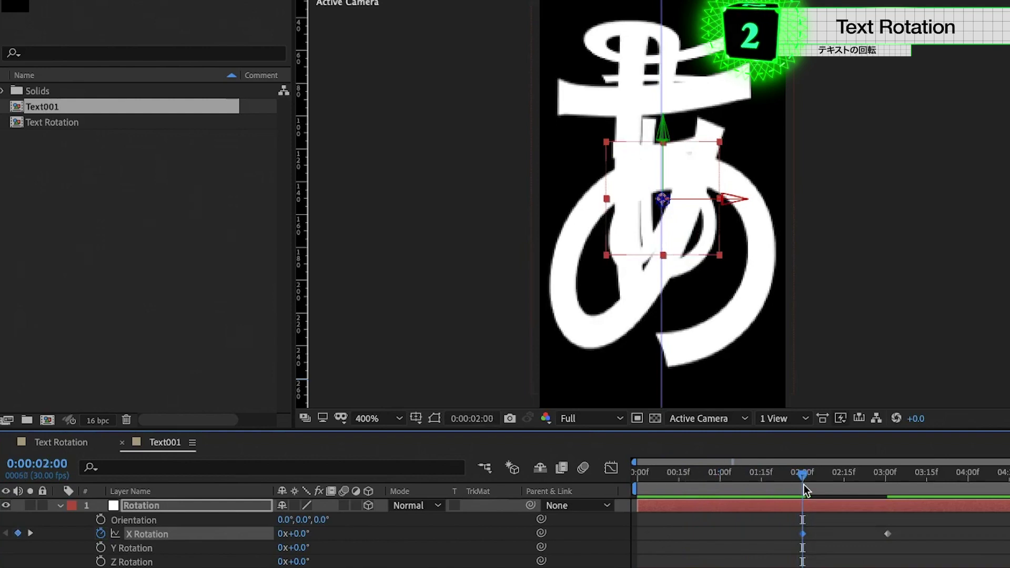
drag(804, 485, 886, 491)
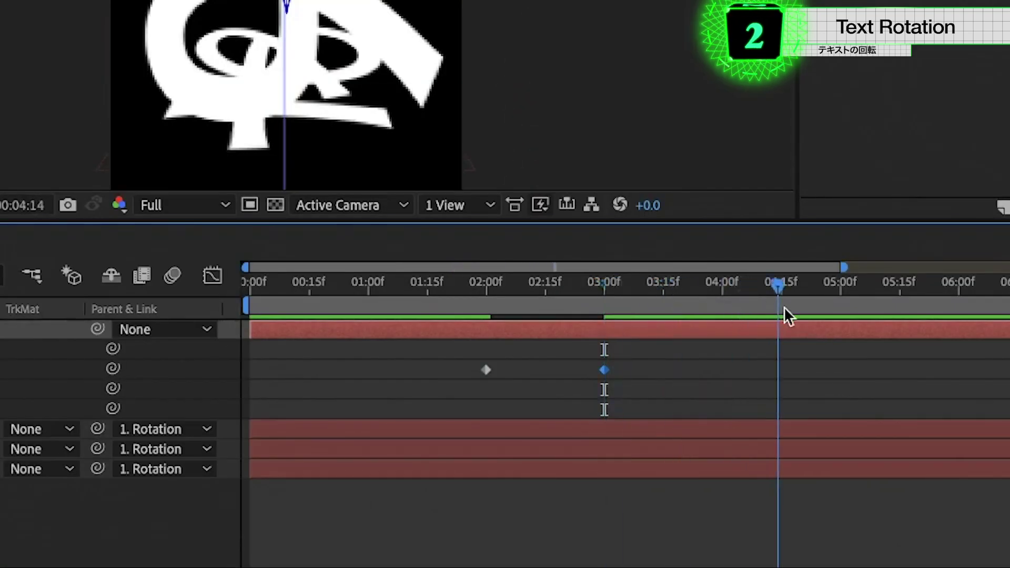
drag(886, 491, 985, 478)
drag(738, 282, 737, 284)
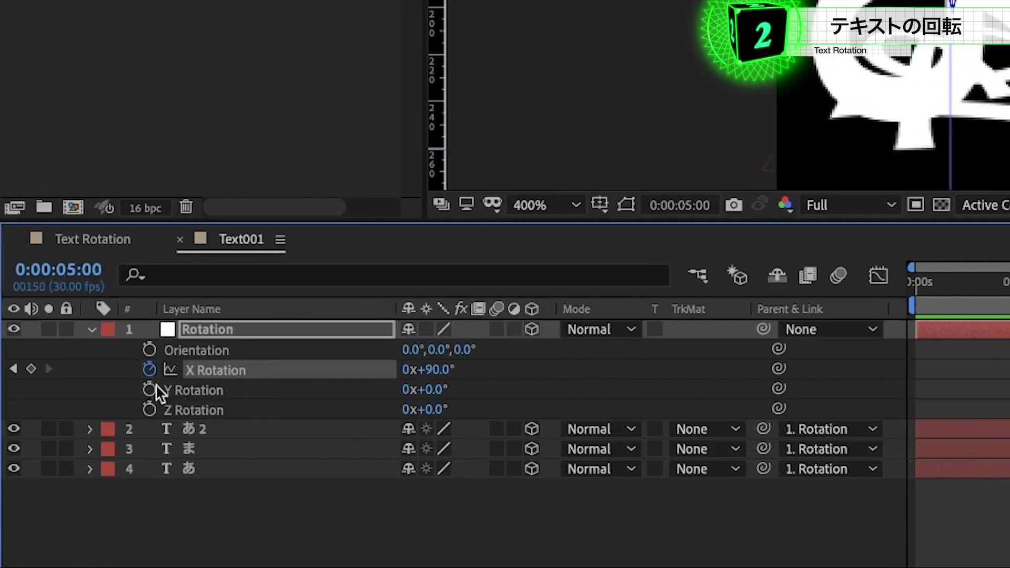
Add a 90° hold keyframe at 5 s and set X Rotation to 180° at 6 s.
click(32, 368)
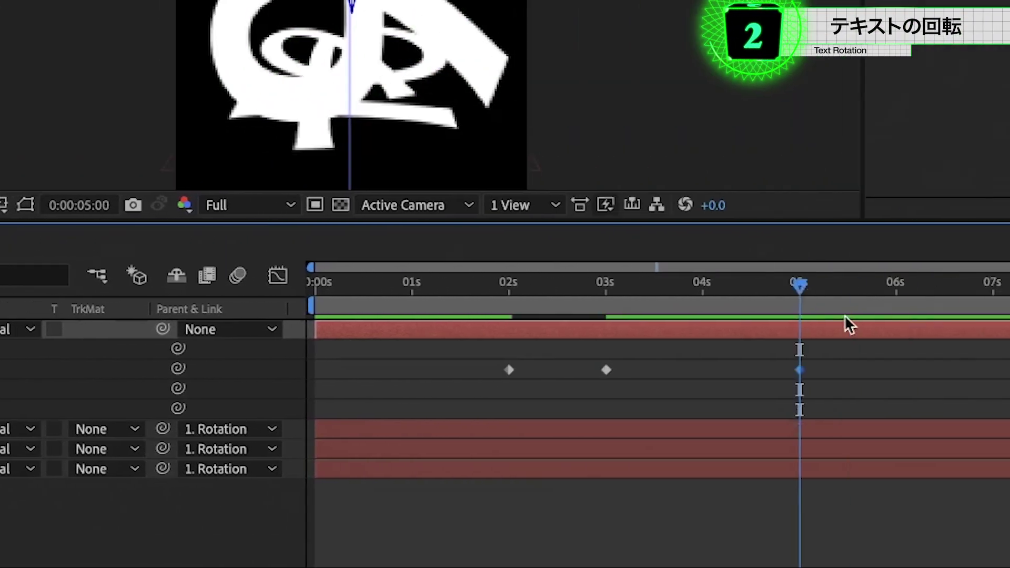
drag(660, 288, 736, 316)
text(90+90)
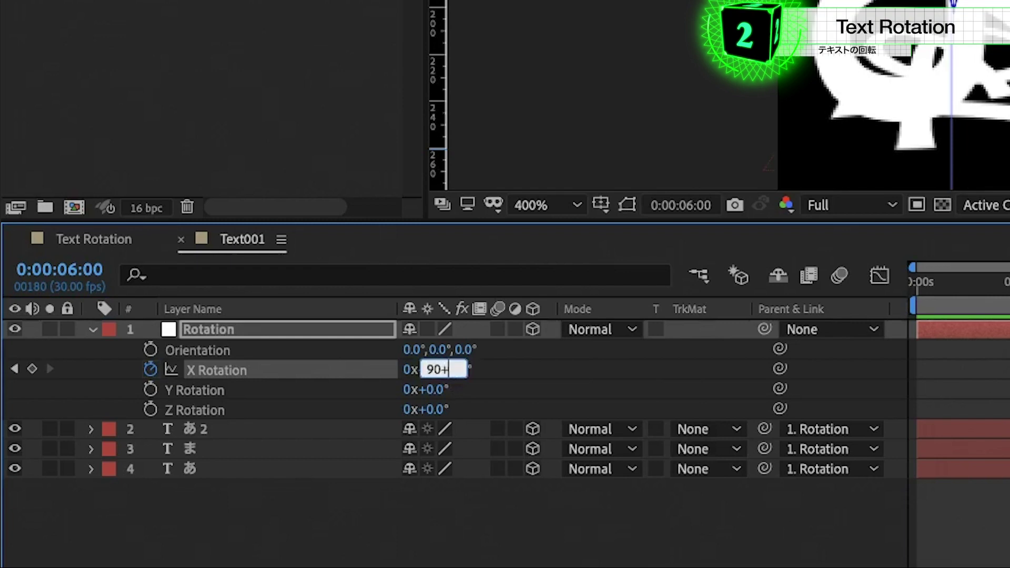
key(Return)
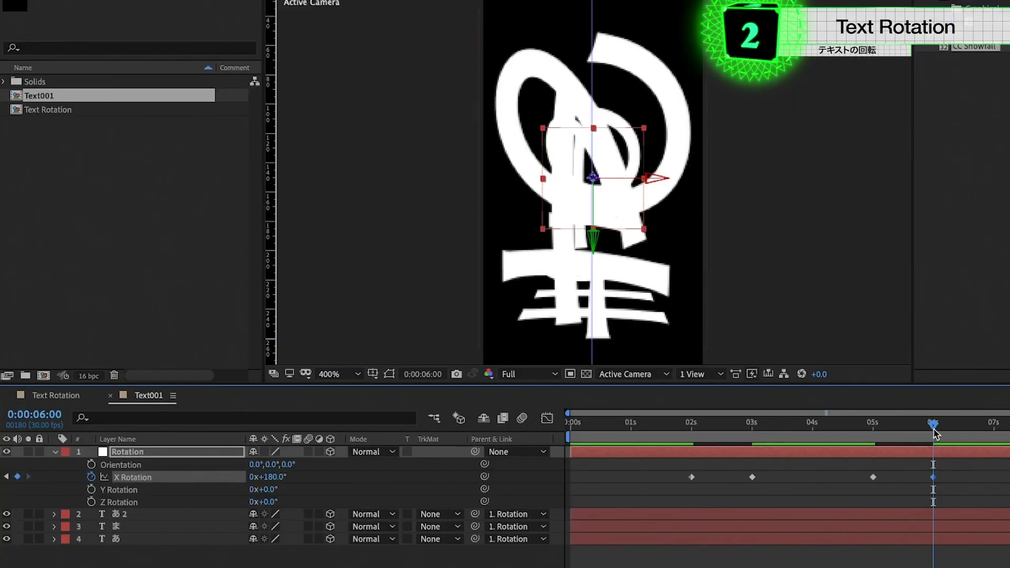
drag(935, 433, 936, 455)
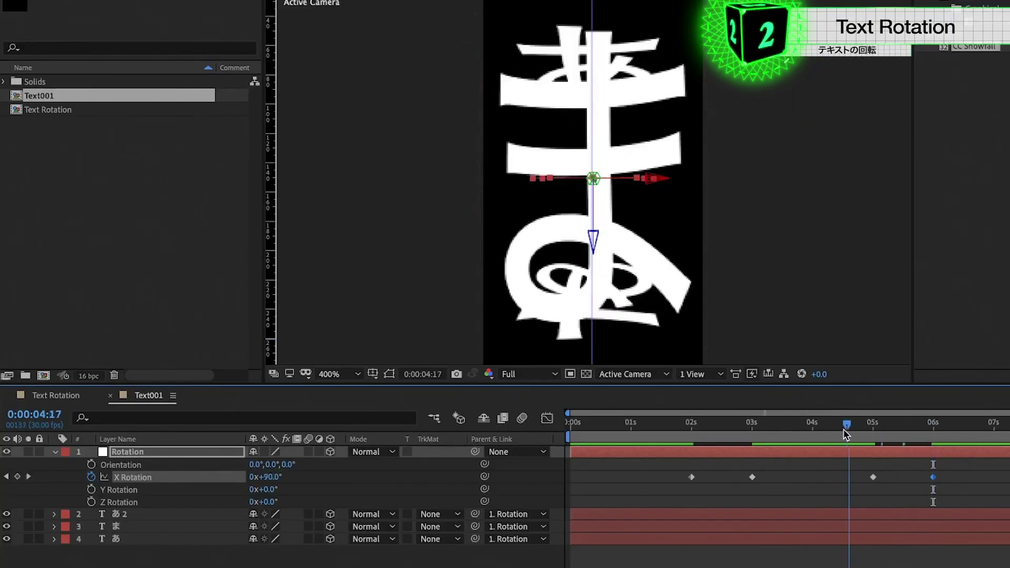
key(Page_Up)
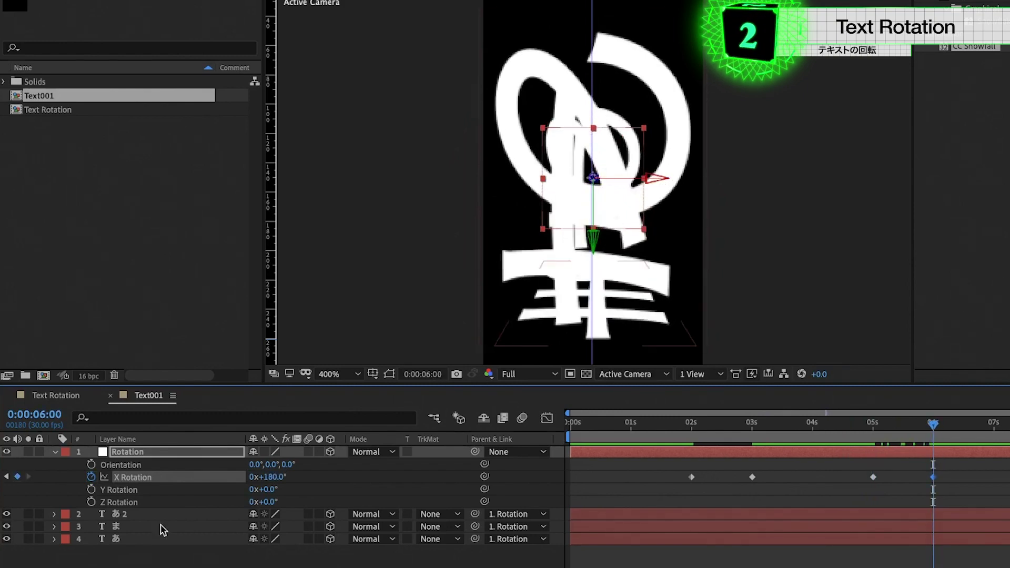
click(127, 514)
Flip the あ 2 layer to 180° X Rotation.
key(r)
drag(263, 539, 370, 522)
drag(619, 444, 624, 444)
Set あ 2's Position Y to −43 and move the あ layer directly below Rotation.
click(334, 434)
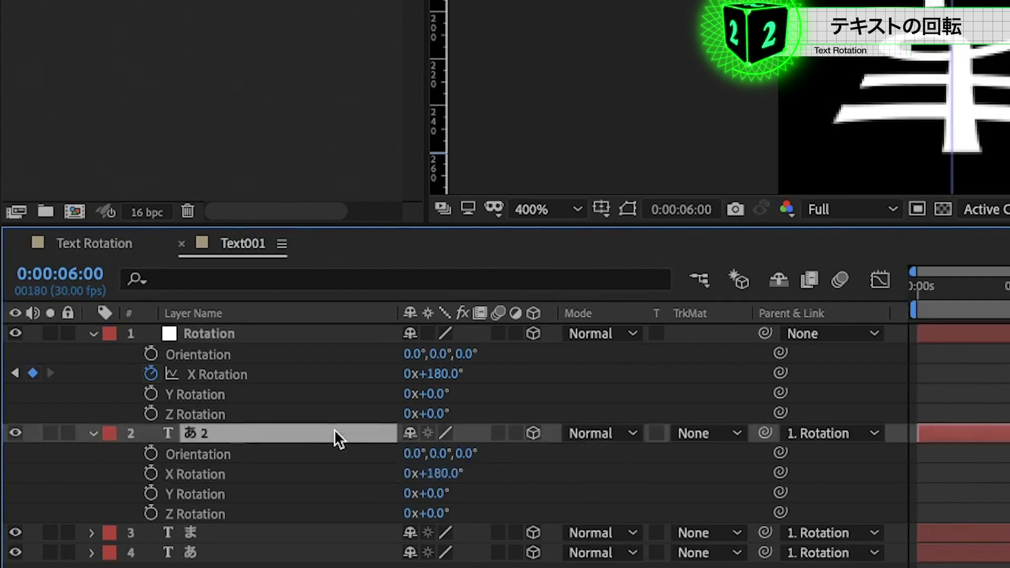
key(p)
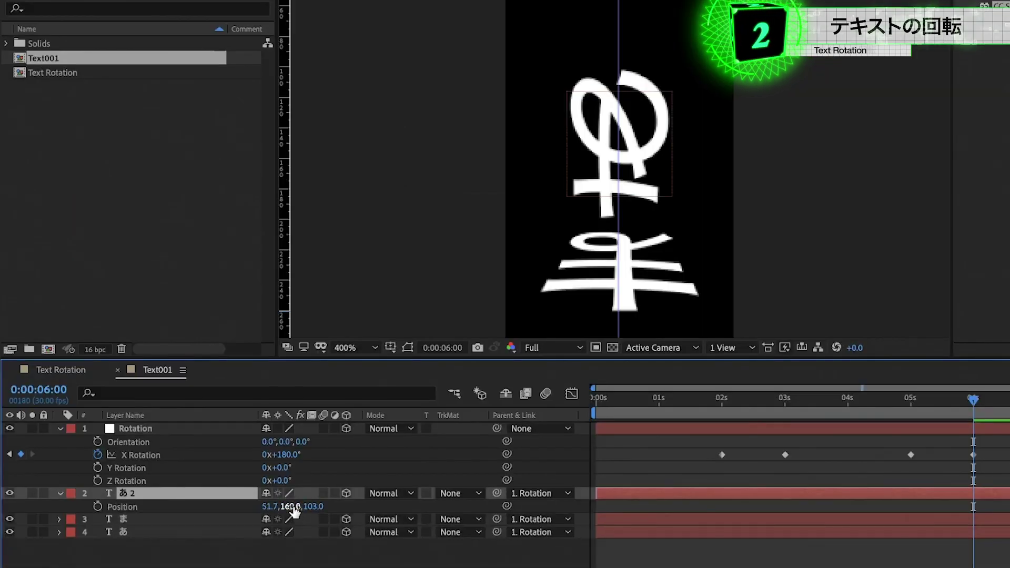
mouse_move(287, 507)
mouse_down()
mouse_move(137, 529)
mouse_move(102, 553)
mouse_up()
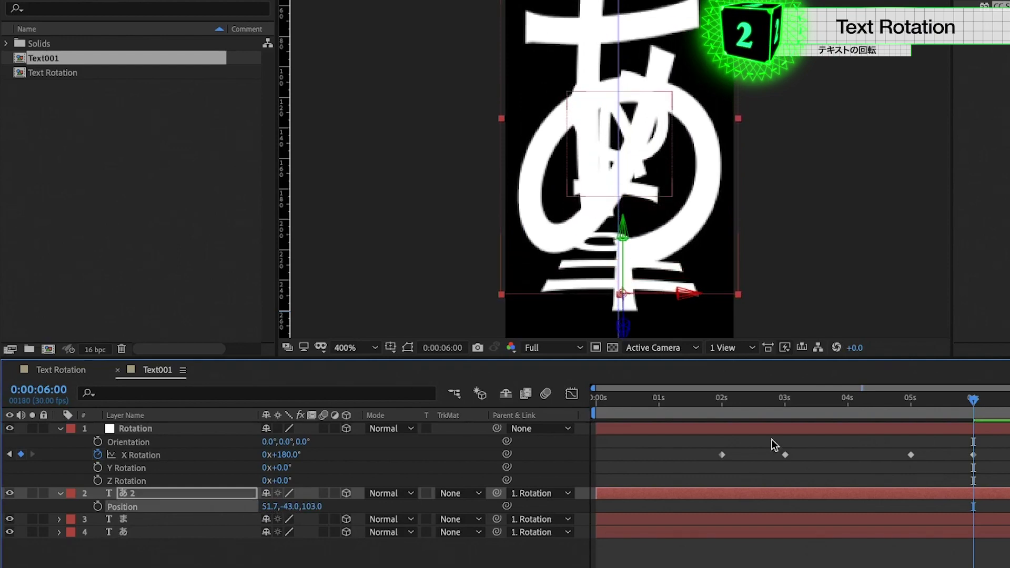
drag(921, 400, 983, 414)
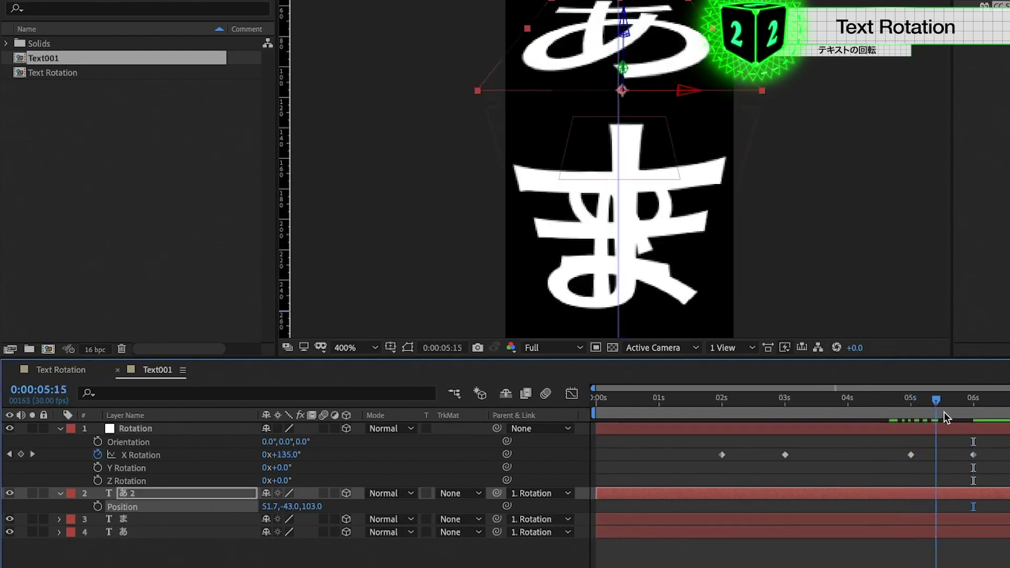
mouse_move(983, 413)
mouse_down()
mouse_move(673, 429)
mouse_move(1005, 445)
mouse_up()
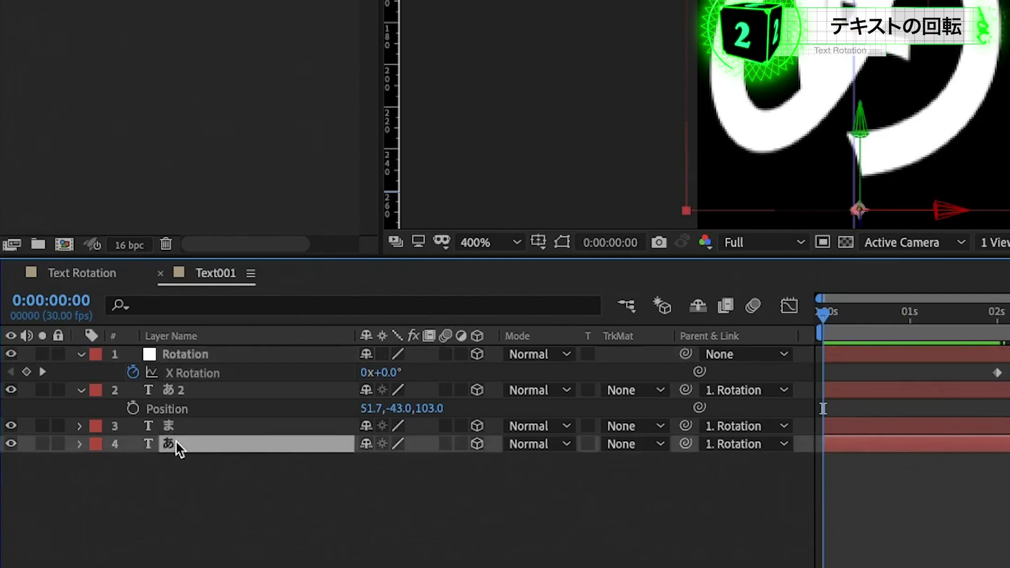
mouse_move(129, 493)
mouse_down()
mouse_move(129, 455)
mouse_move(179, 404)
mouse_up()
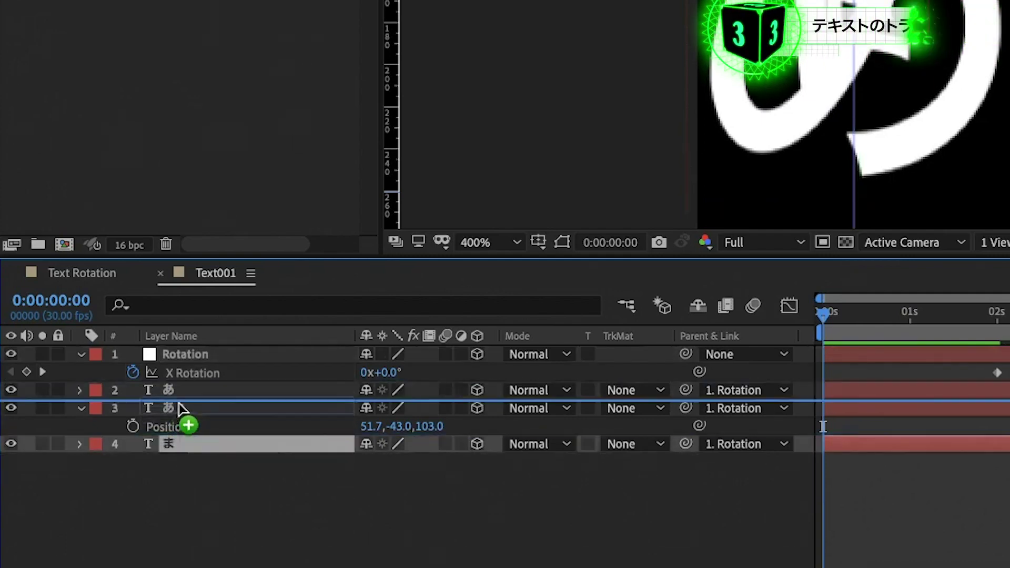
Trim the ま and あ 2 layers' in-points to the 2-second mark.
click(180, 429)
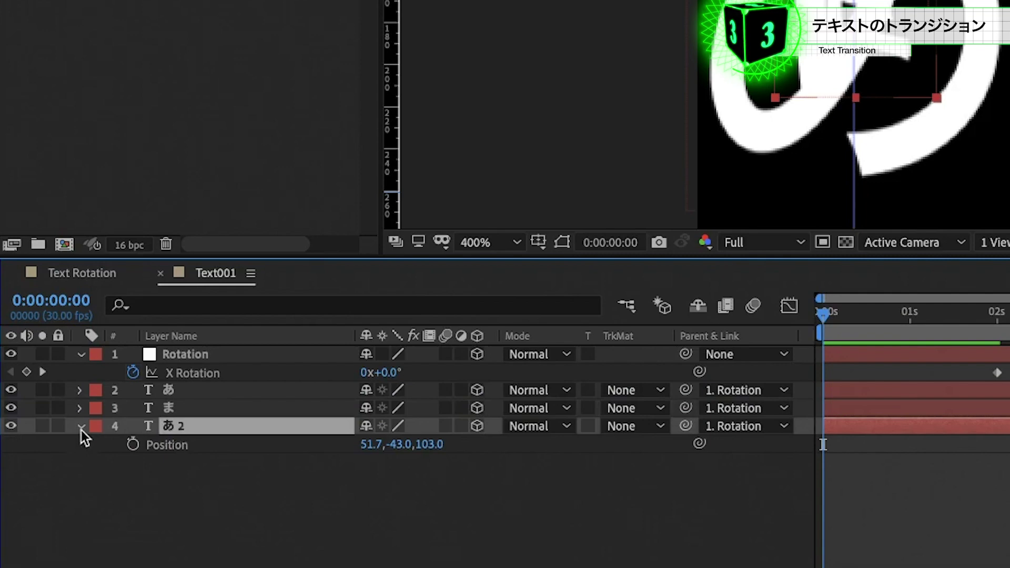
click(81, 429)
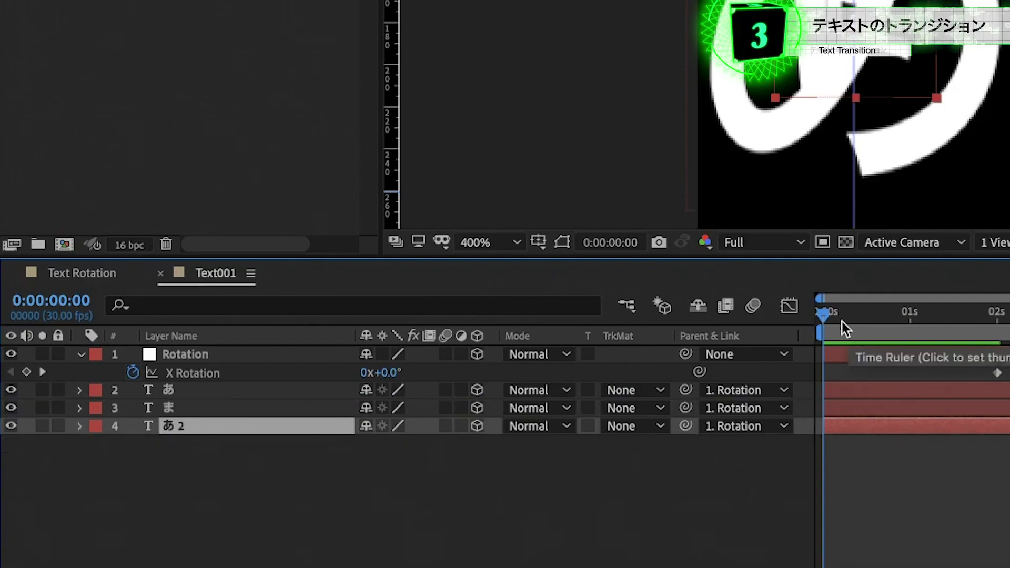
drag(846, 327, 995, 407)
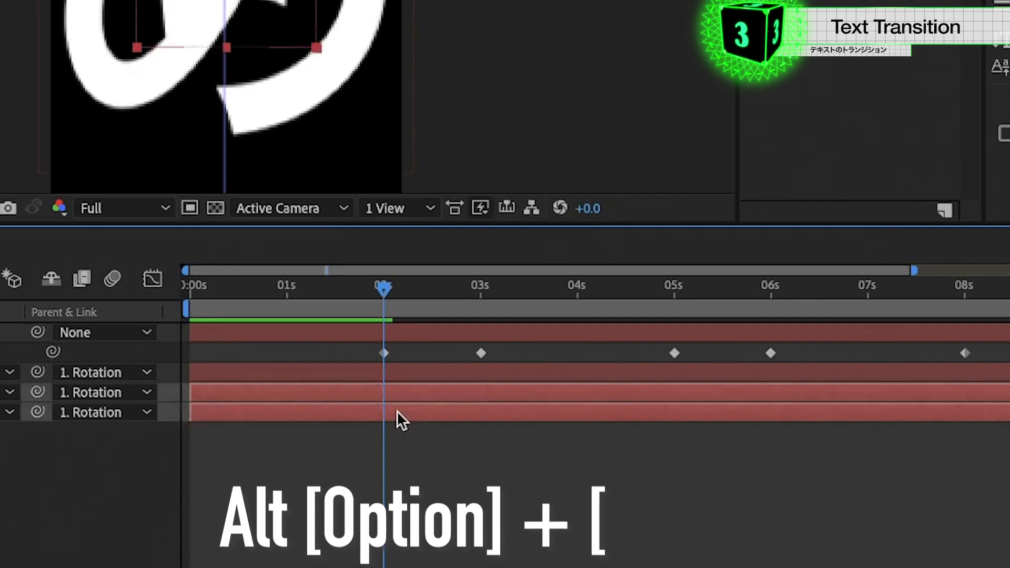
key(alt+bracketleft)
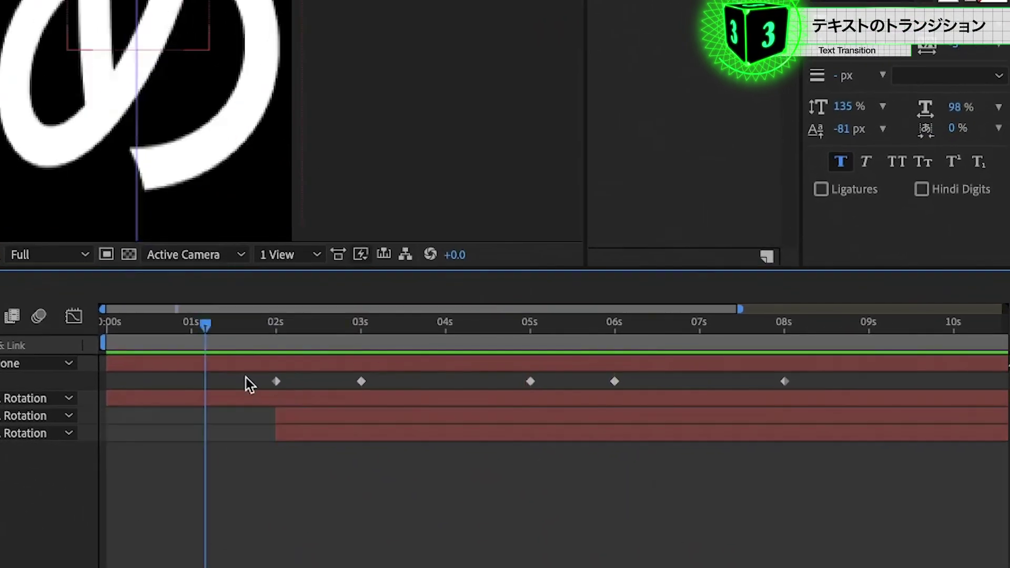
mouse_move(236, 378)
mouse_down()
mouse_move(827, 342)
mouse_move(818, 383)
mouse_up()
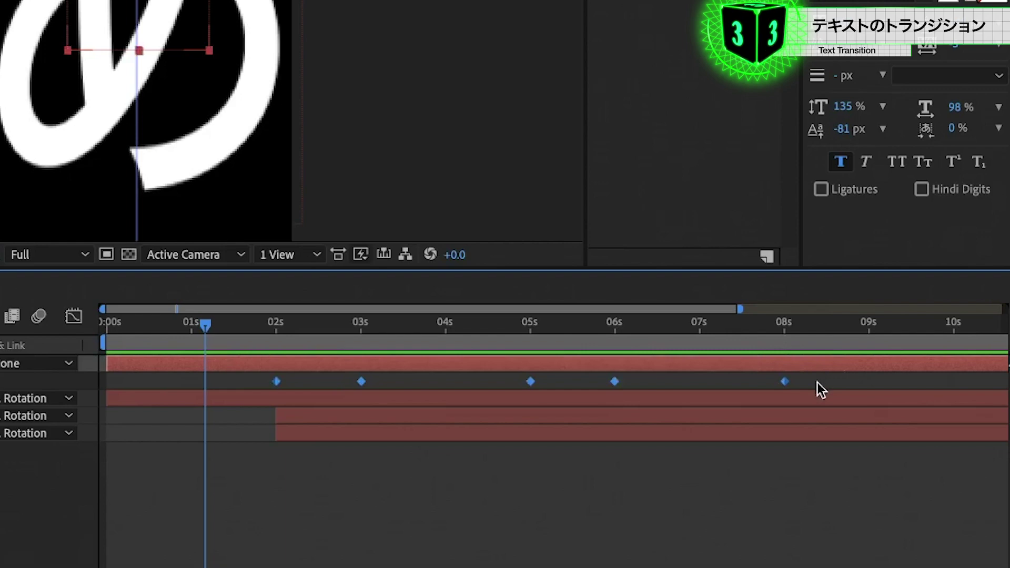
Apply Easy Ease to the X Rotation keyframes.
key(F9)
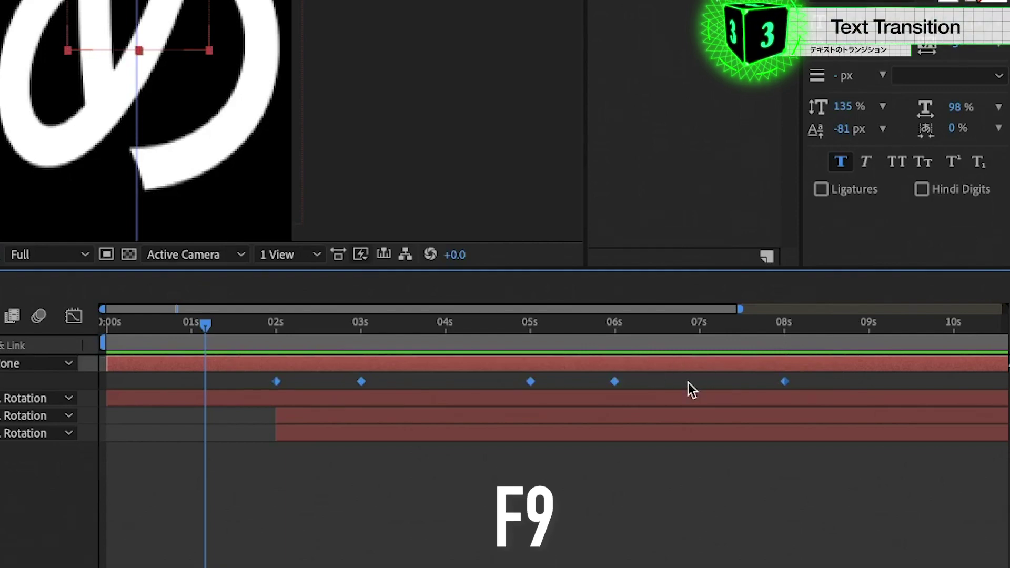
click(600, 383)
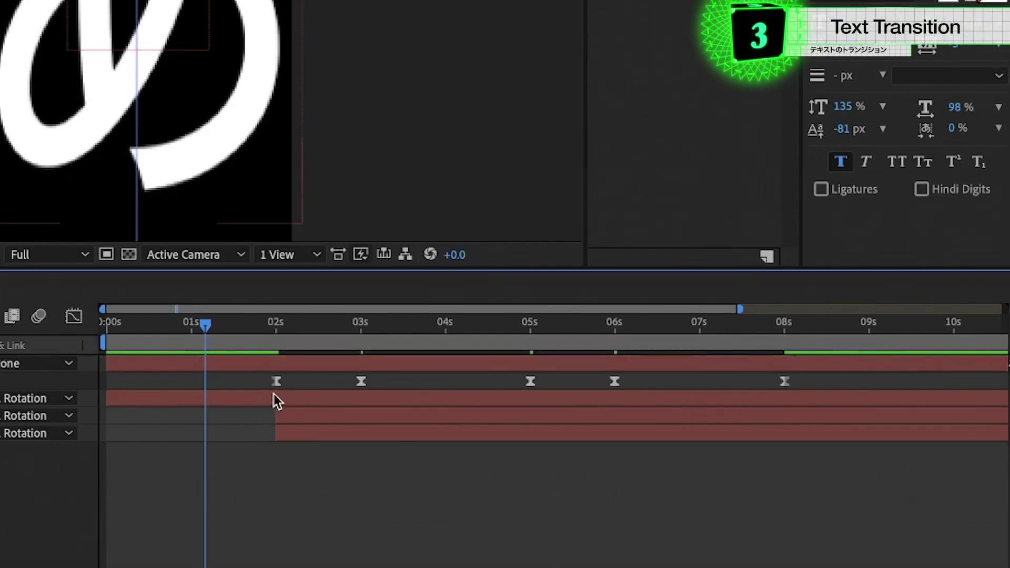
click(275, 383)
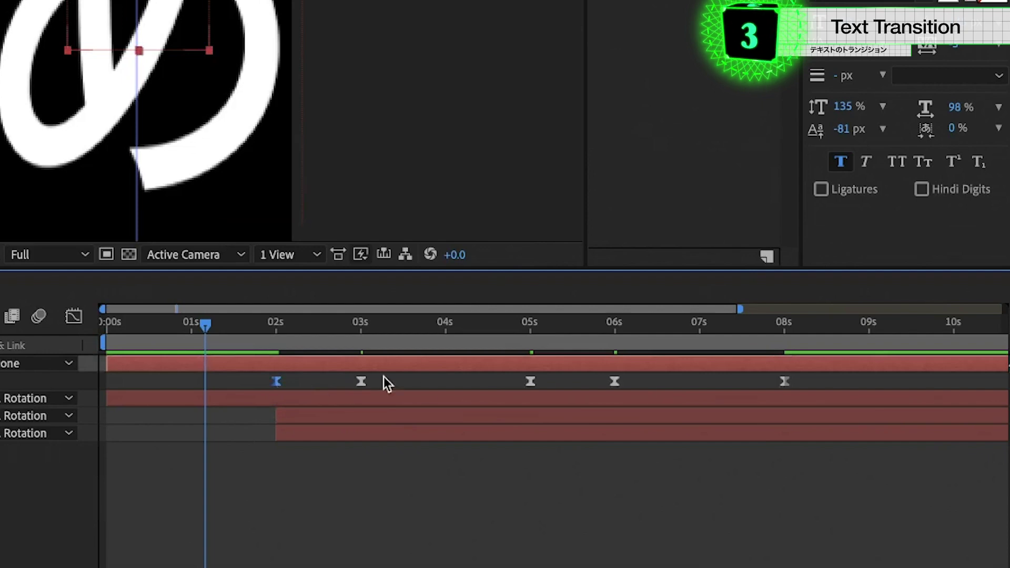
In the speed graph, pull the 3 s and 6 s influence handles left for fast flips that settle slowly.
click(77, 316)
right_click(247, 436)
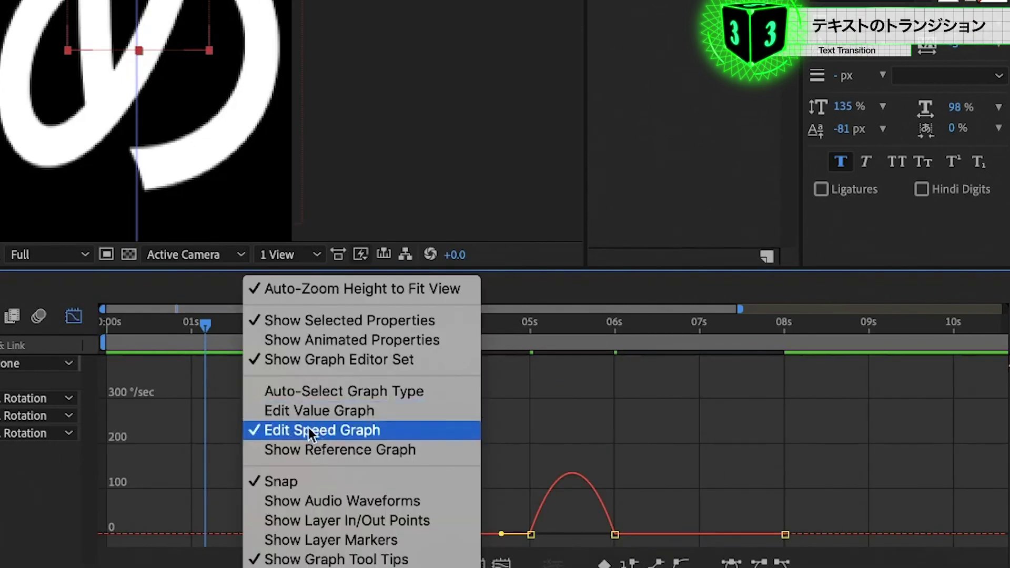
click(347, 429)
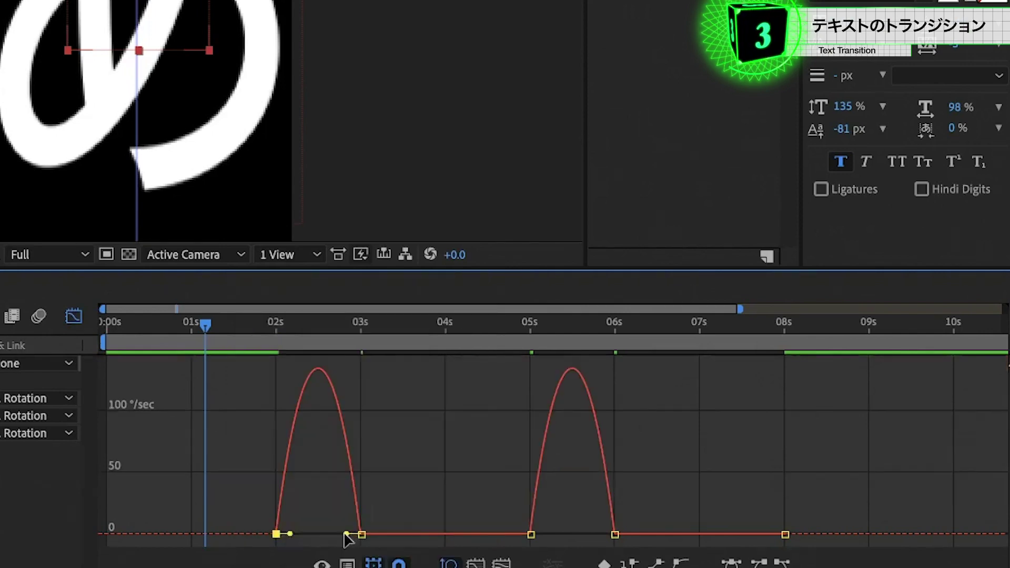
drag(347, 534, 311, 536)
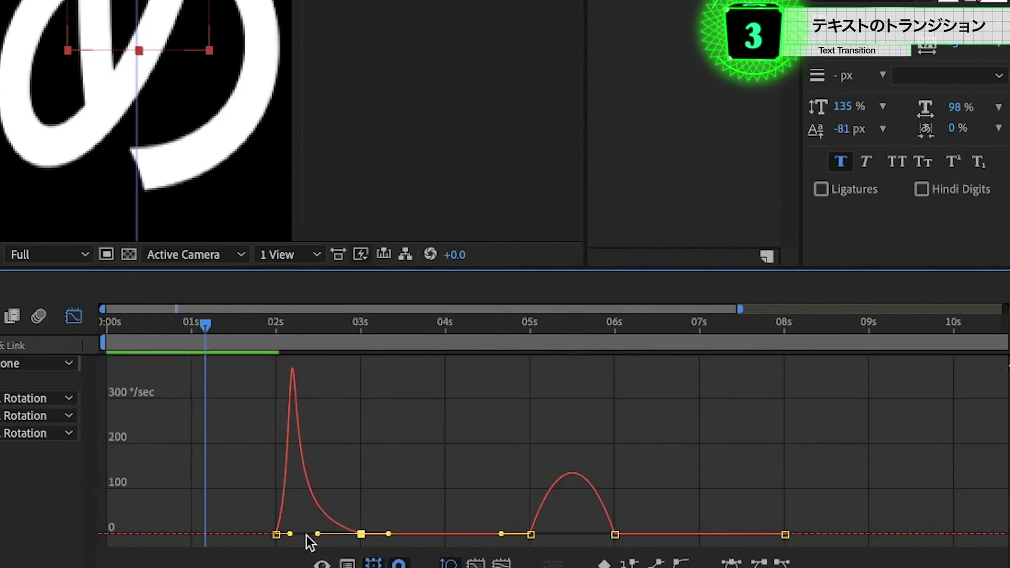
click(610, 536)
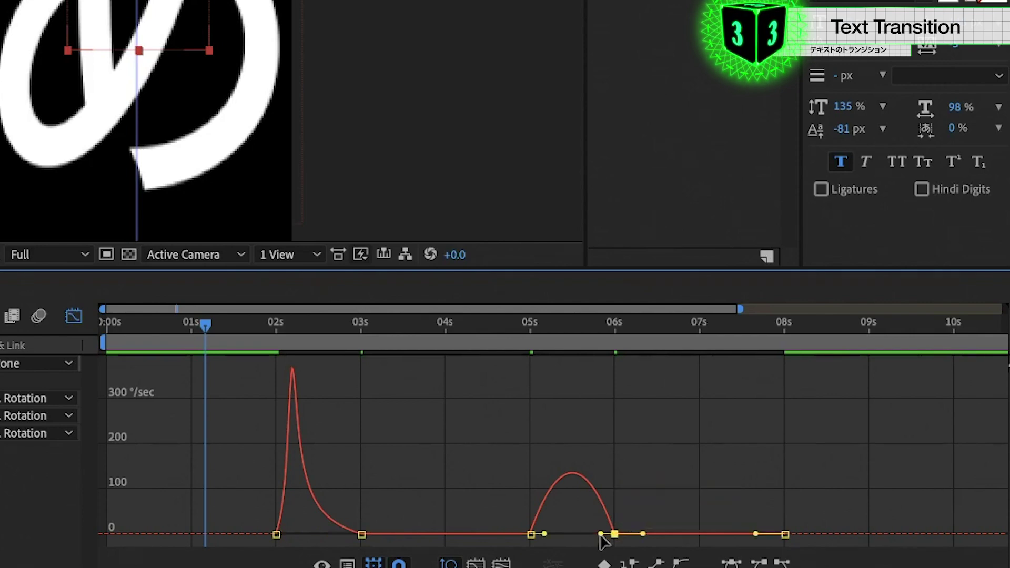
drag(601, 535, 550, 535)
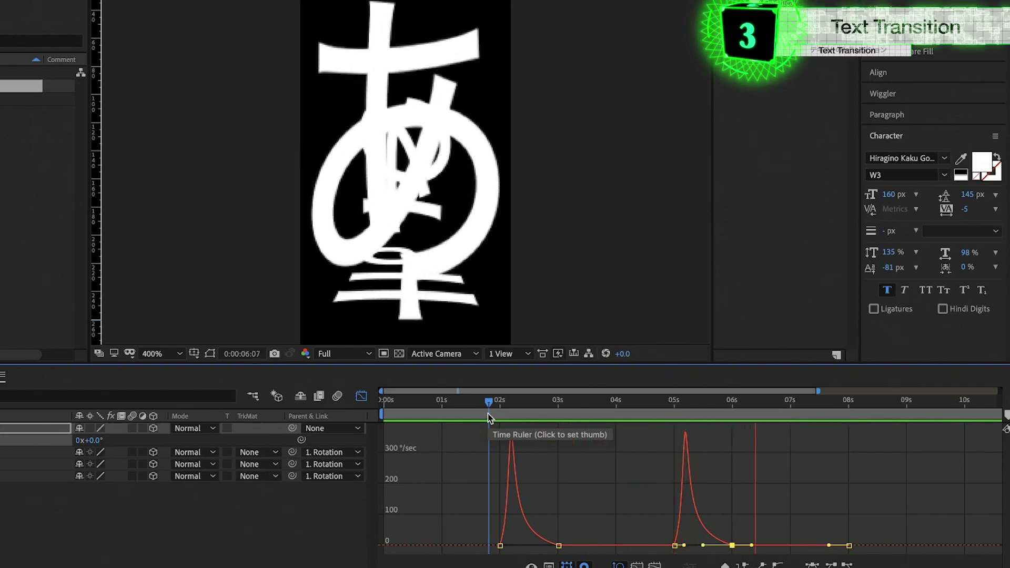
Make the ま layer start at 2:05.
key(space)
click(362, 396)
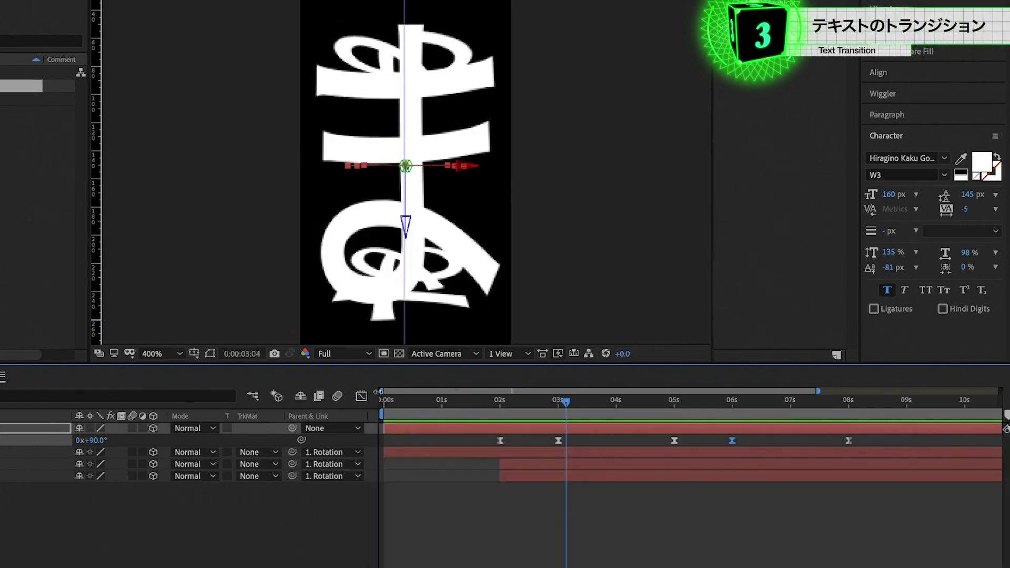
click(492, 476)
drag(494, 409, 510, 416)
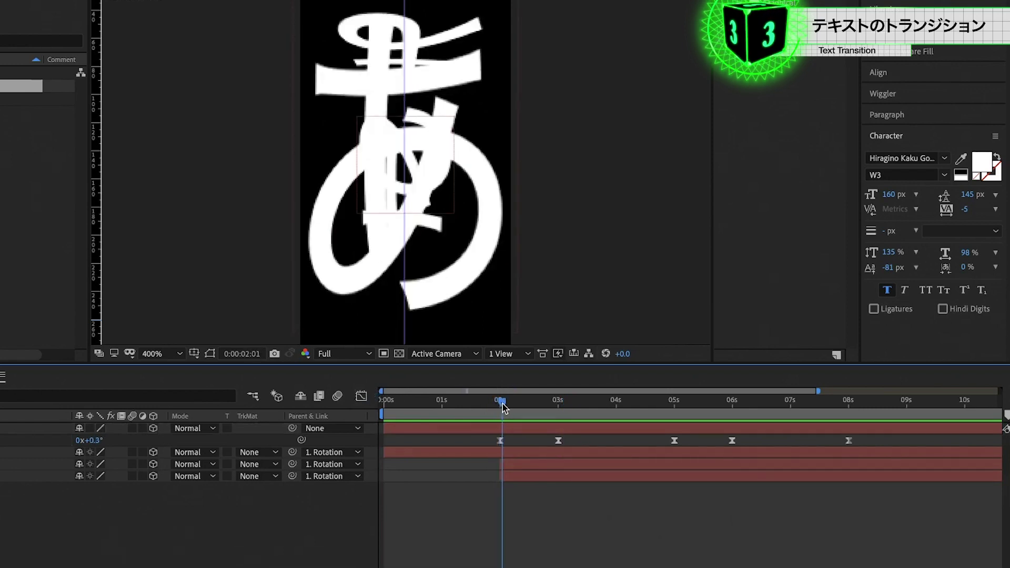
click(510, 465)
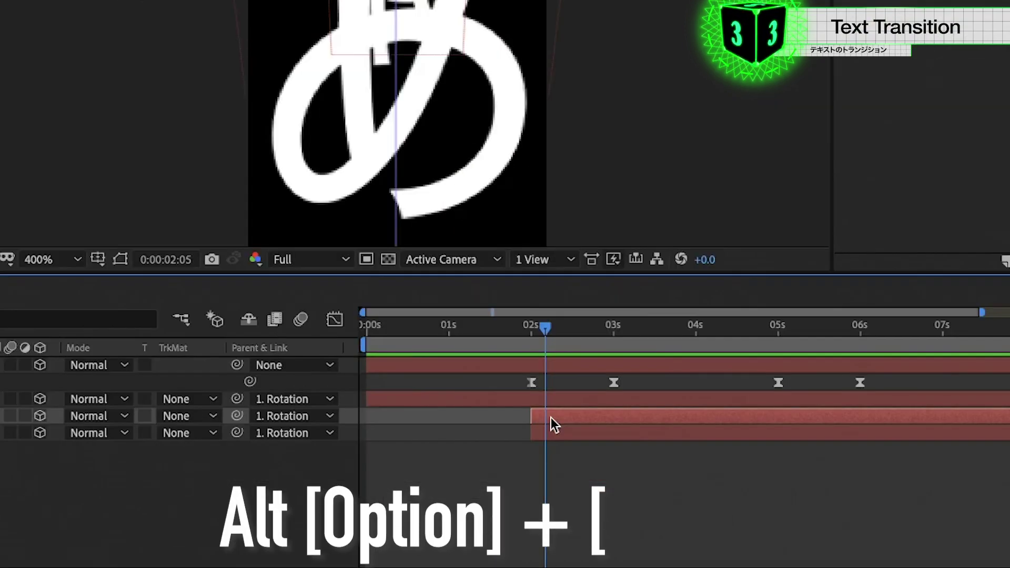
key(alt+bracketleft)
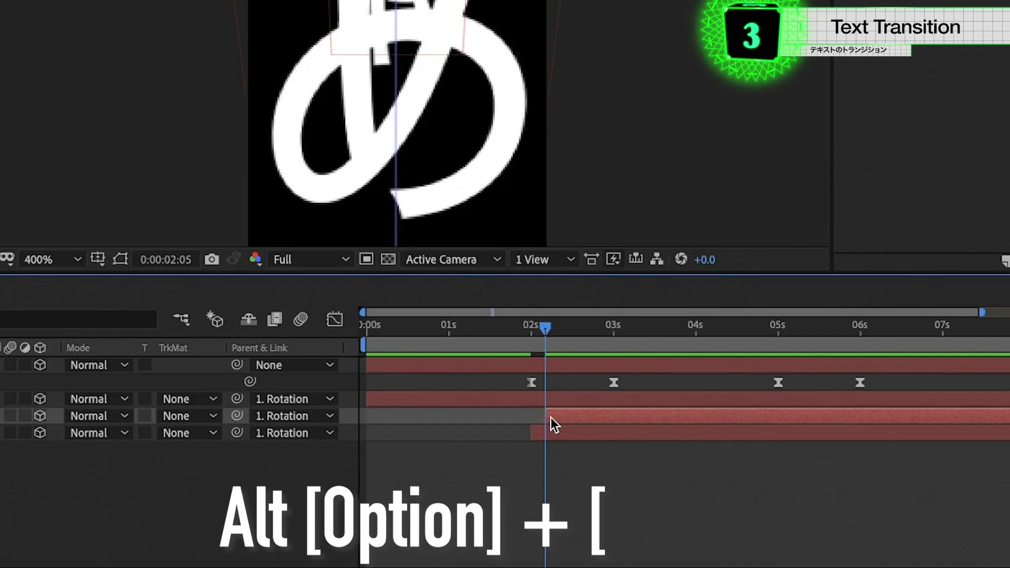
Move the second あ's start to about 4.2 s and end the first あ at 2:12.
click(535, 435)
drag(535, 436, 729, 435)
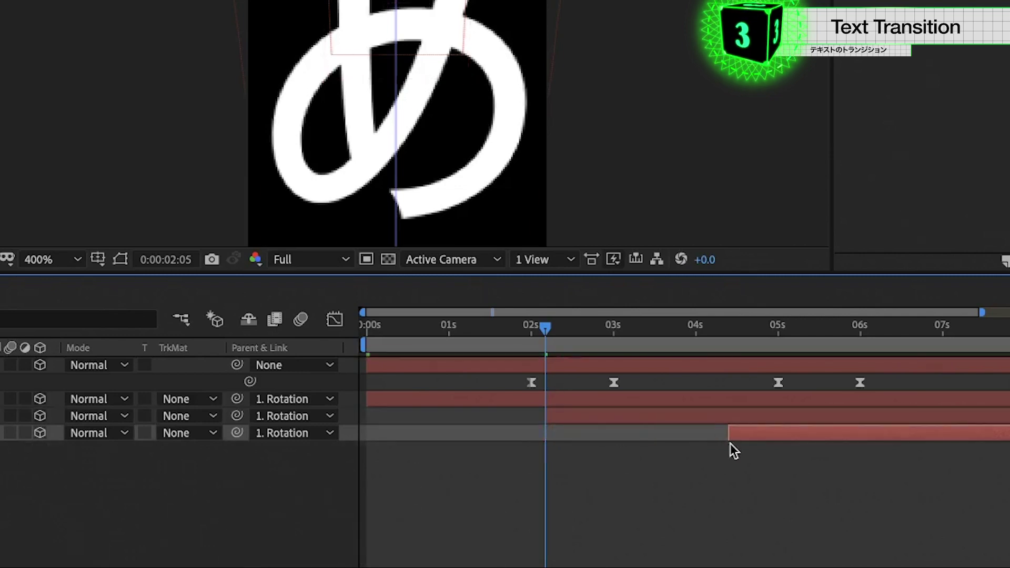
drag(548, 327, 568, 331)
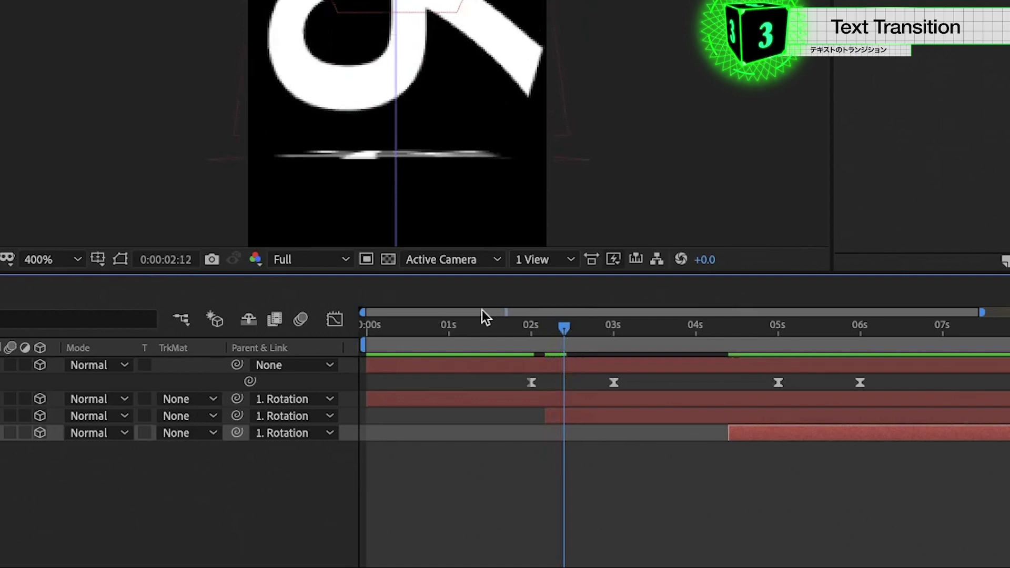
click(594, 395)
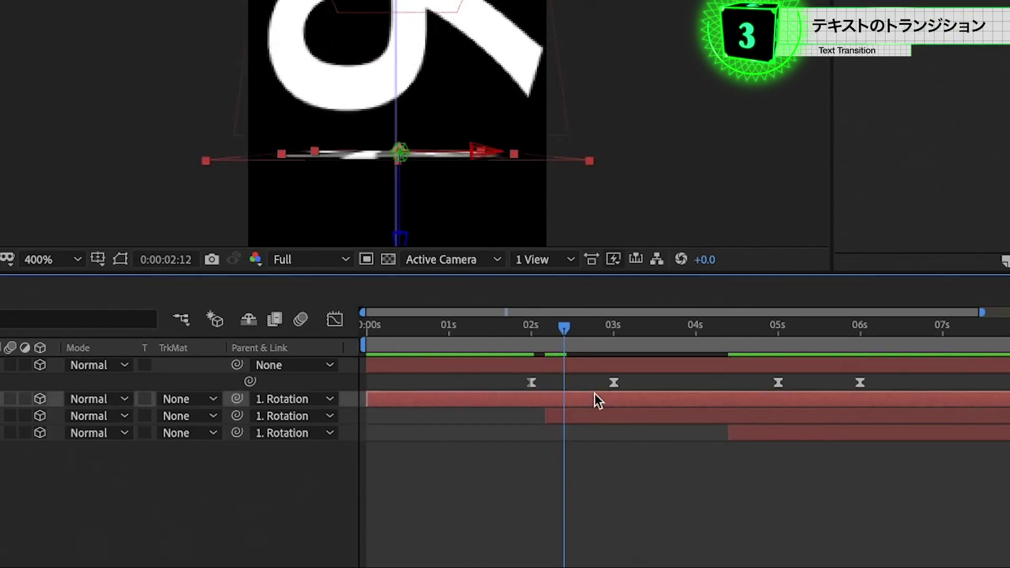
key(alt+bracketright)
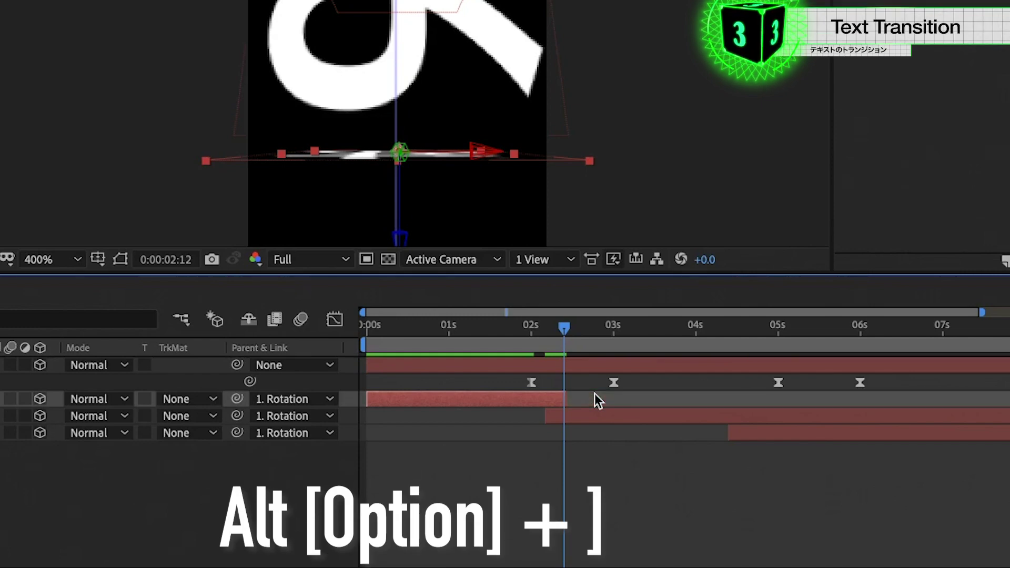
drag(569, 327, 506, 327)
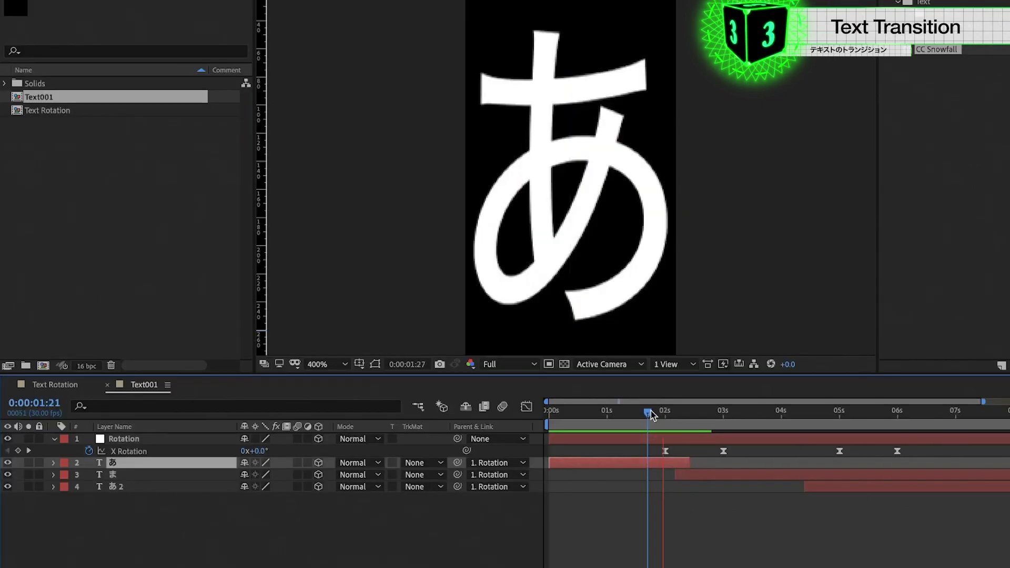
Preview the animation and make the second あ layer start at 5:05.
drag(651, 415, 584, 414)
key(space)
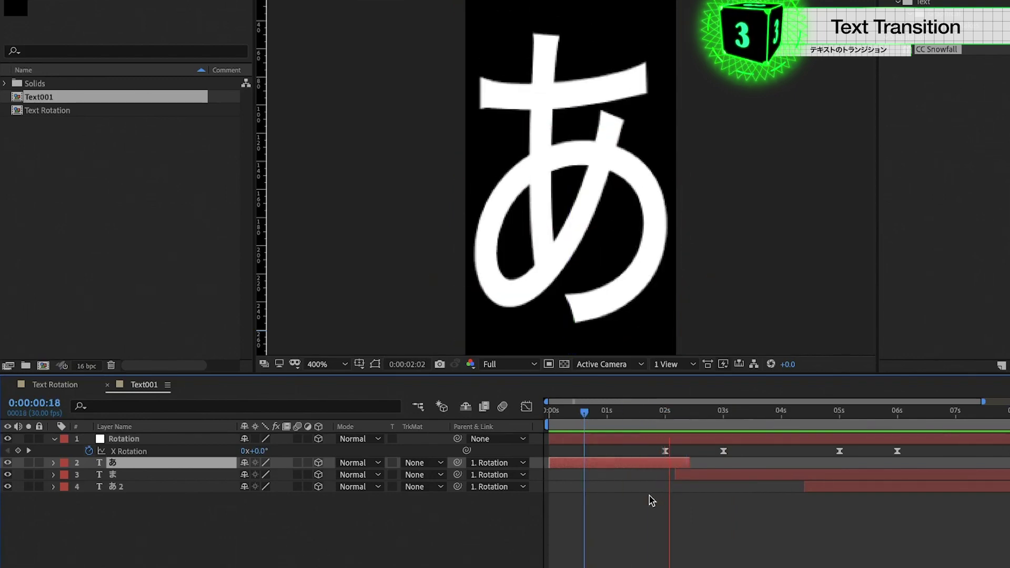
drag(792, 413, 848, 422)
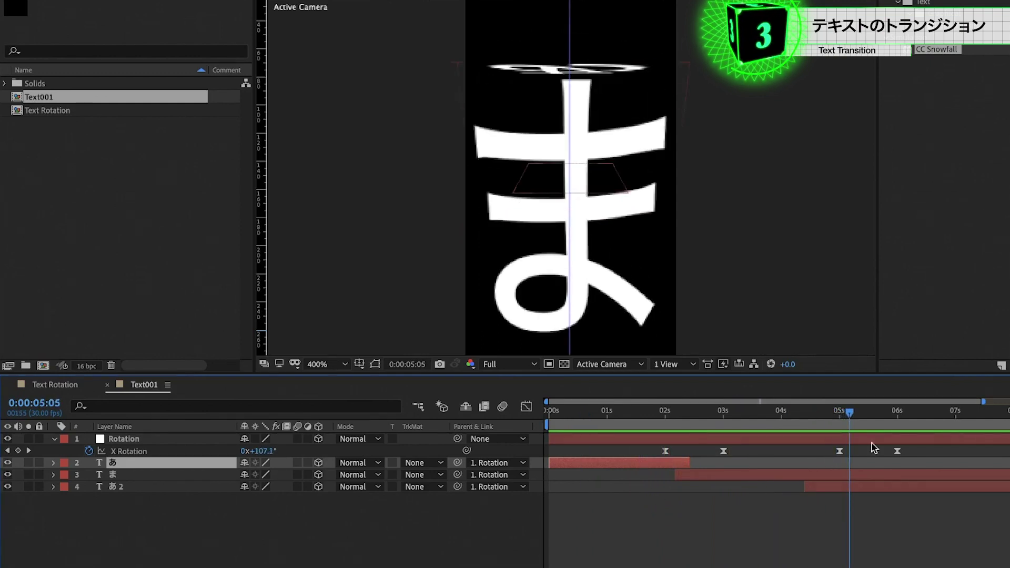
click(871, 475)
click(866, 487)
key(alt+bracketleft)
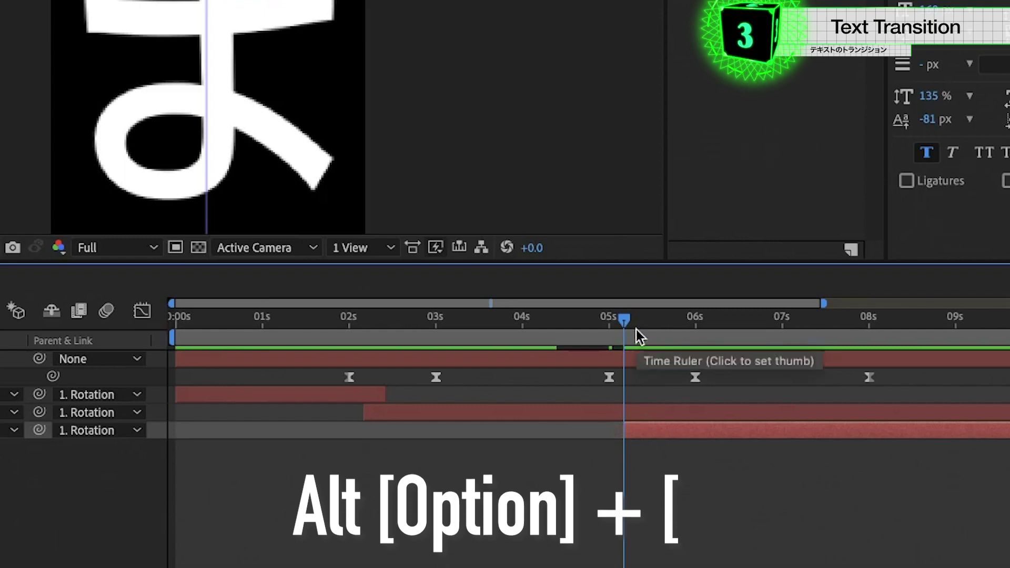
End the ま layer just after 5:05, then set the time to exactly 10 seconds.
drag(636, 330, 646, 343)
click(662, 410)
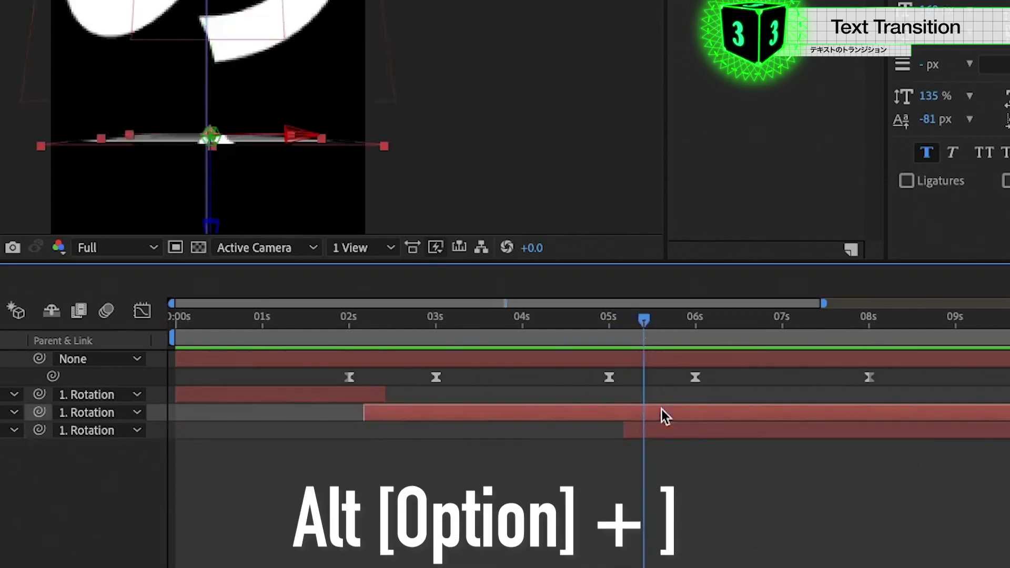
key(alt+bracketright)
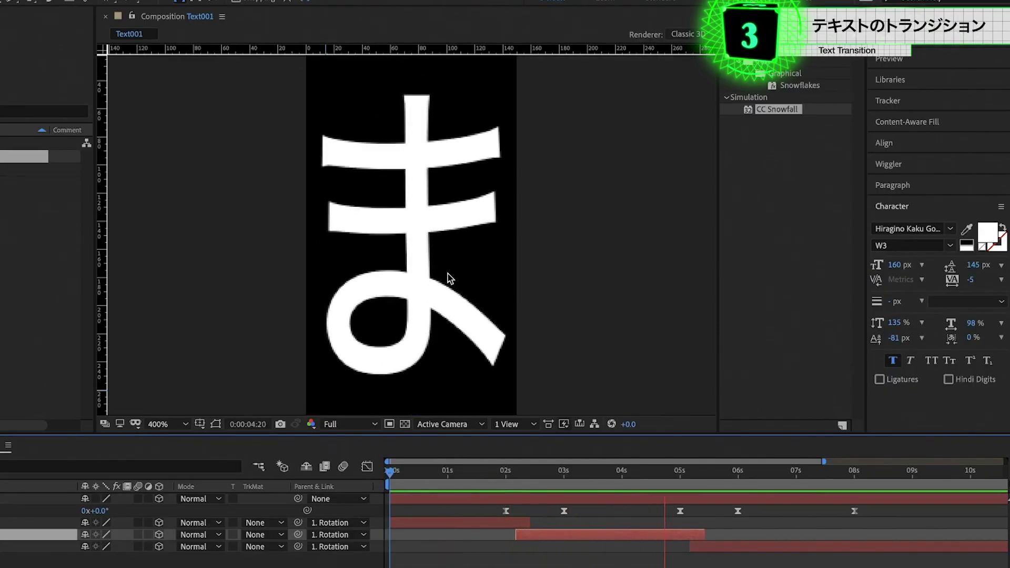
key(space)
drag(784, 474, 799, 483)
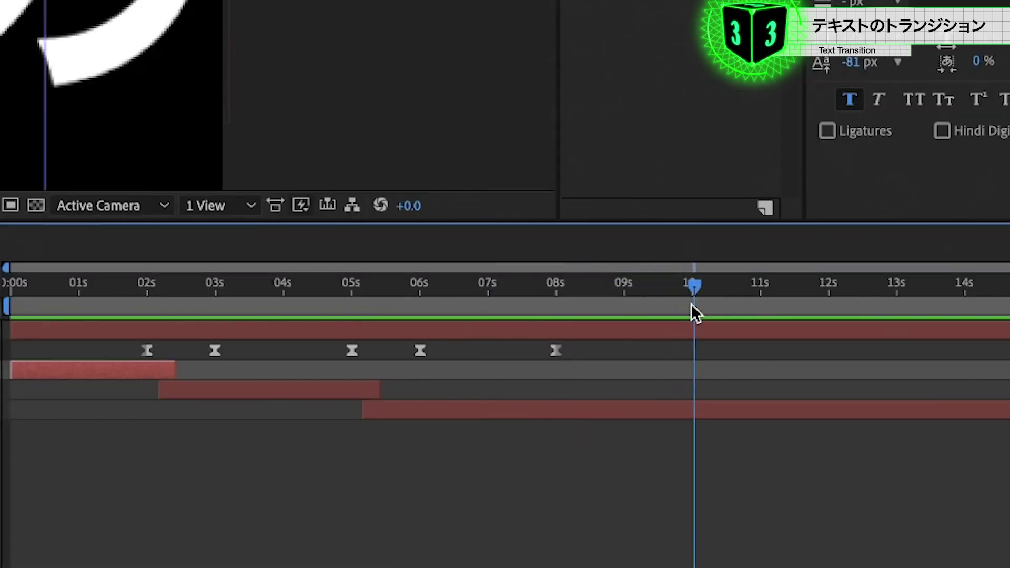
drag(692, 305, 690, 305)
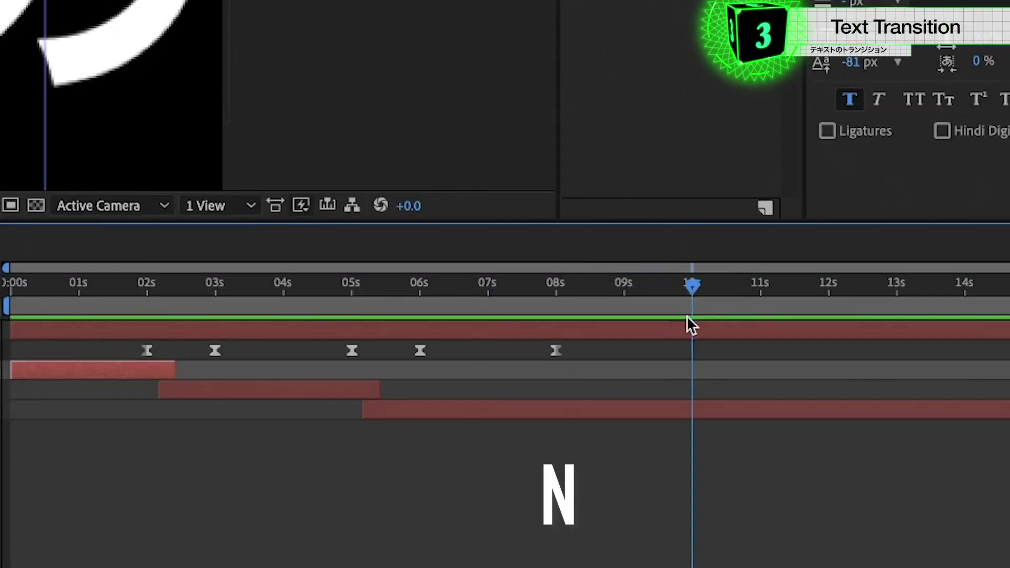
End the work area at 10 s and trim the Text001 comp to the work area.
key(n)
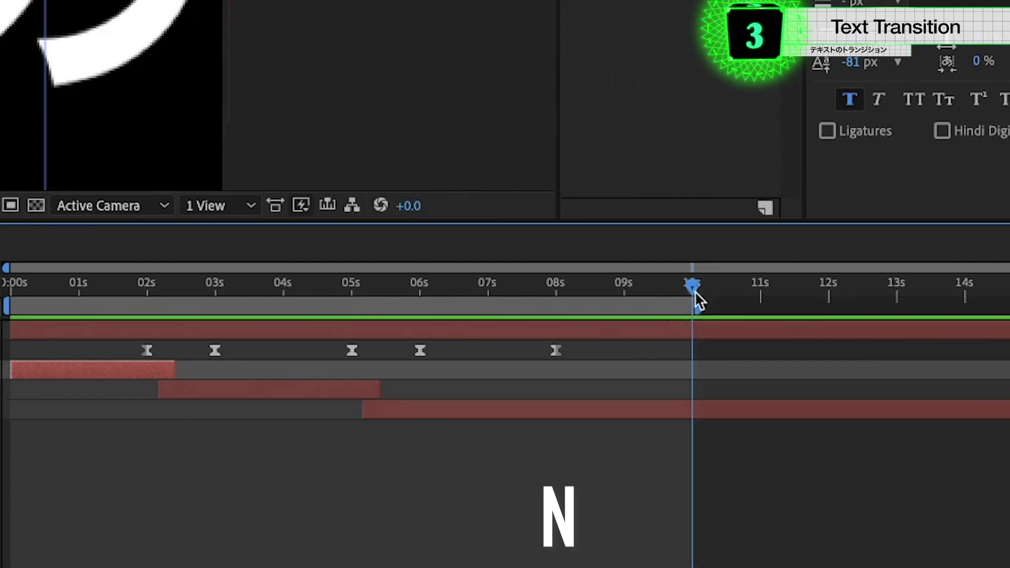
drag(693, 286, 578, 287)
right_click(474, 312)
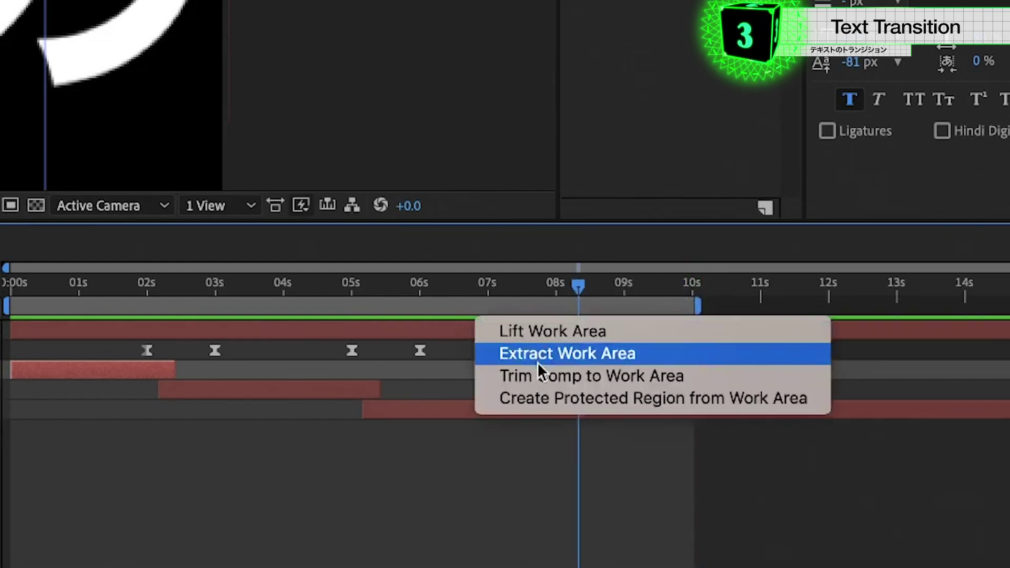
click(621, 371)
mouse_move(948, 420)
mouse_down()
mouse_move(755, 418)
mouse_move(951, 433)
mouse_move(602, 424)
mouse_move(951, 457)
mouse_up()
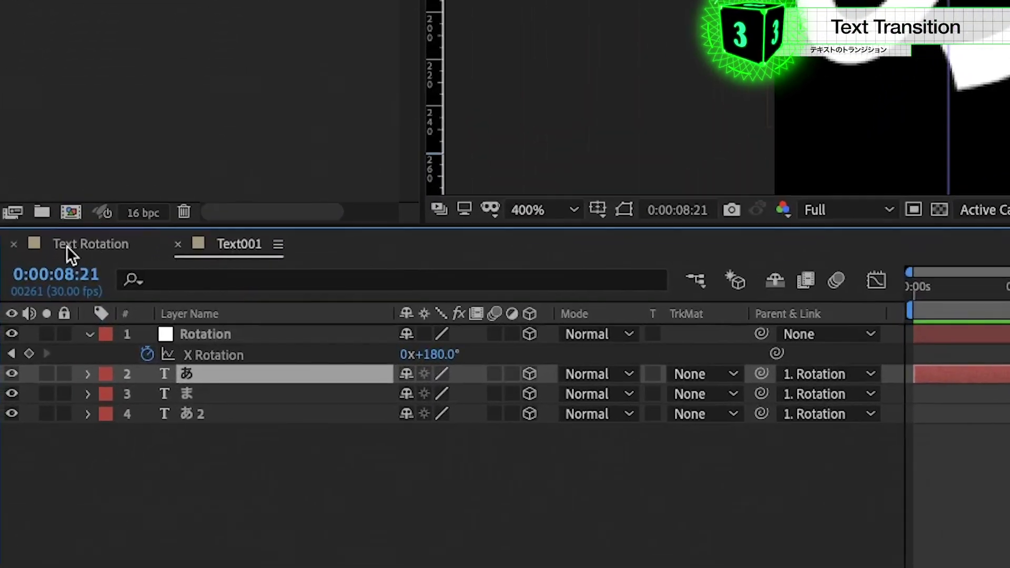
Place Text001 as a layer in the Text Rotation comp and move it left of centre.
click(65, 244)
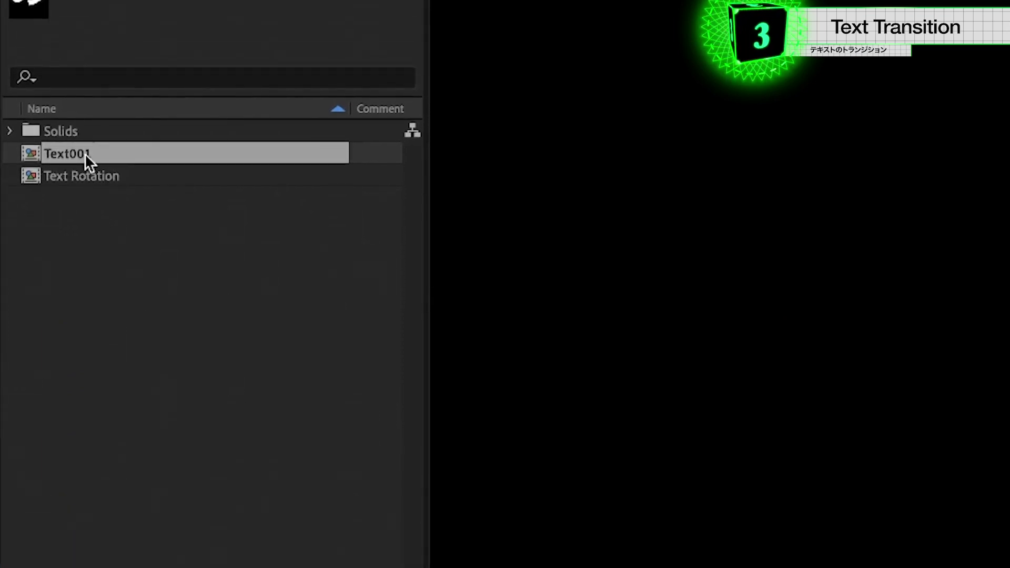
drag(85, 154, 99, 519)
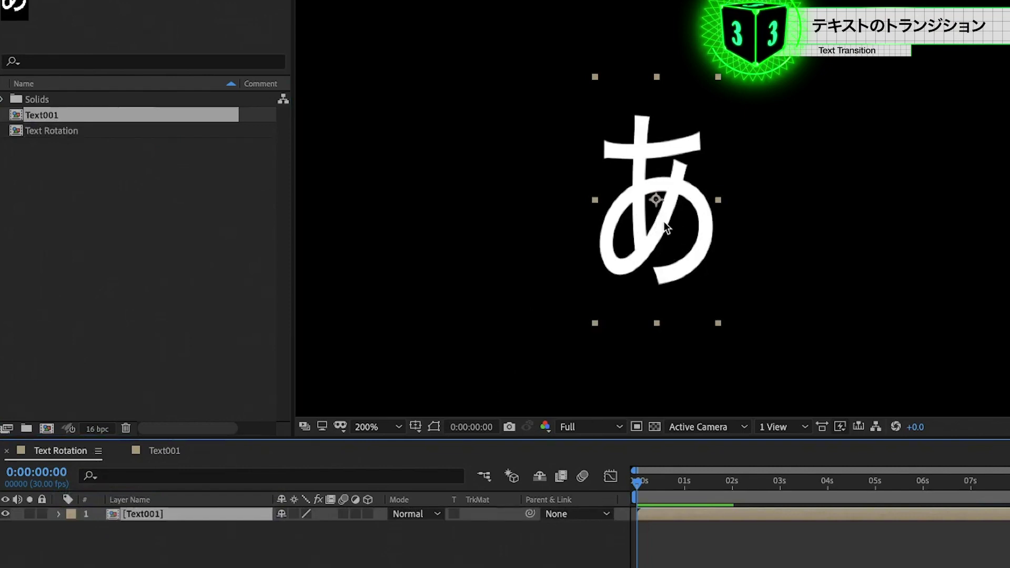
drag(666, 227, 500, 228)
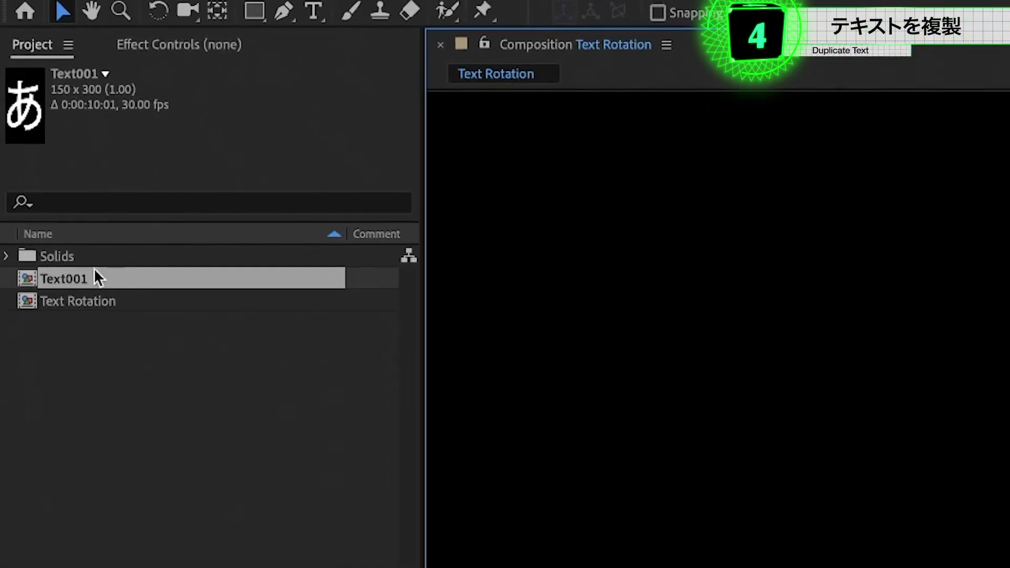
Duplicate the Text001 comp as Text002 and open it.
click(93, 269)
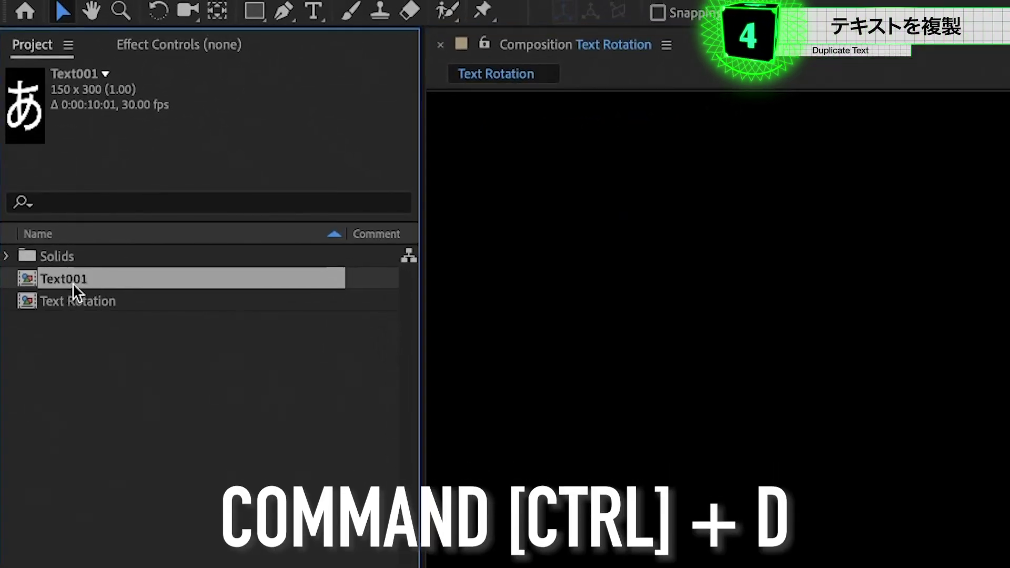
key(ctrl+d)
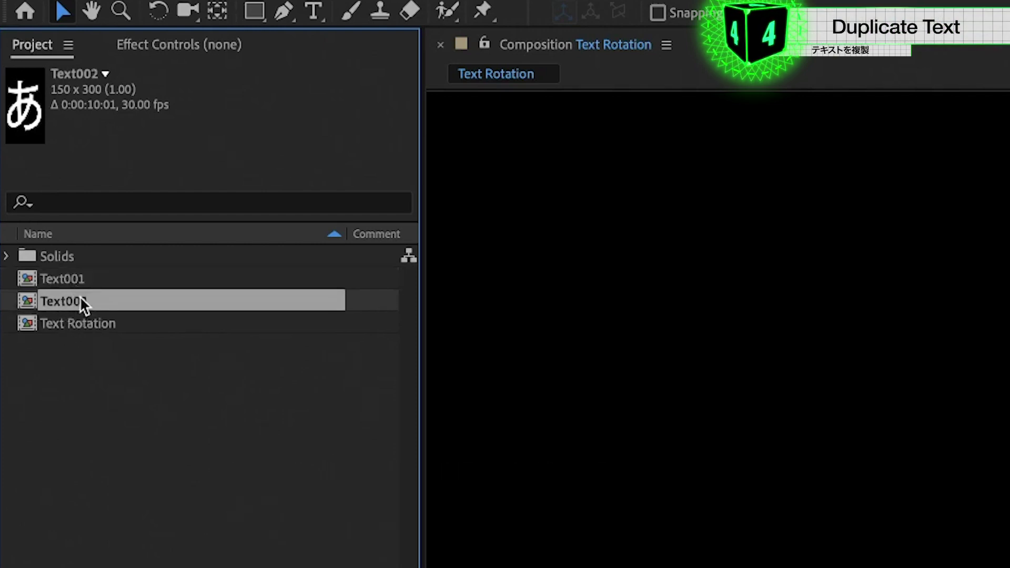
double_click(63, 300)
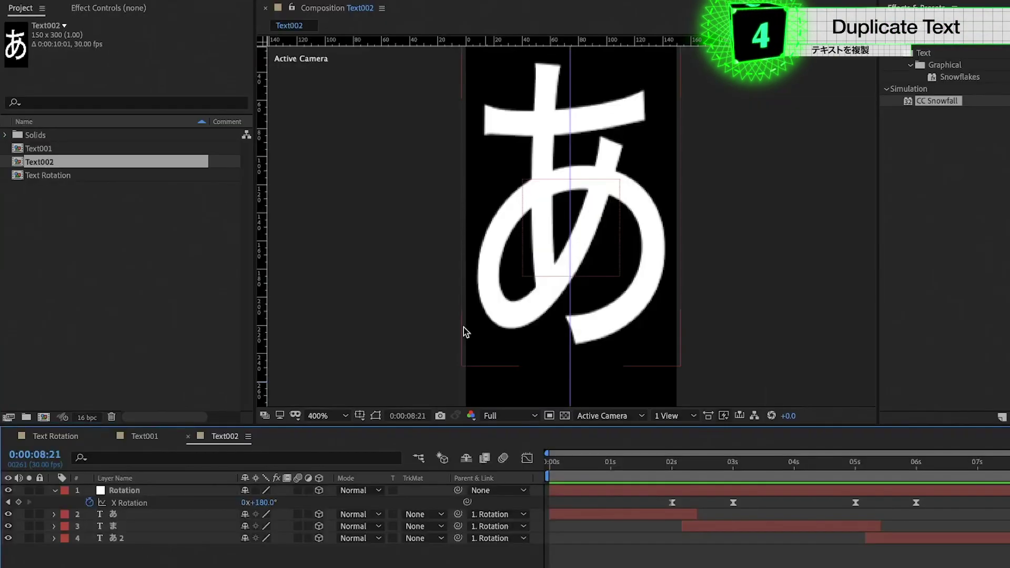
In Text002, replace the ま character shown at 3:13 with た.
click(616, 463)
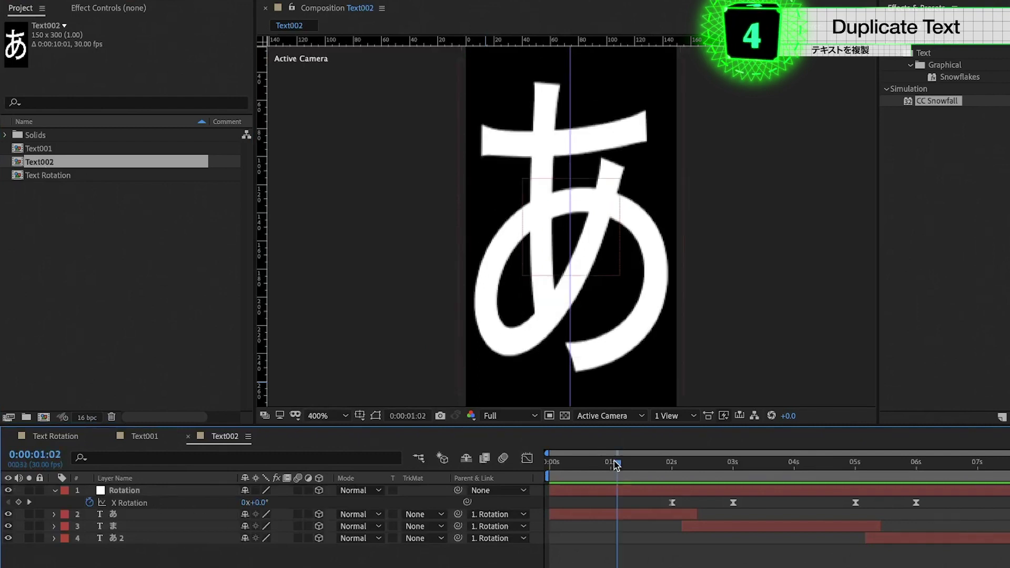
drag(605, 469, 620, 473)
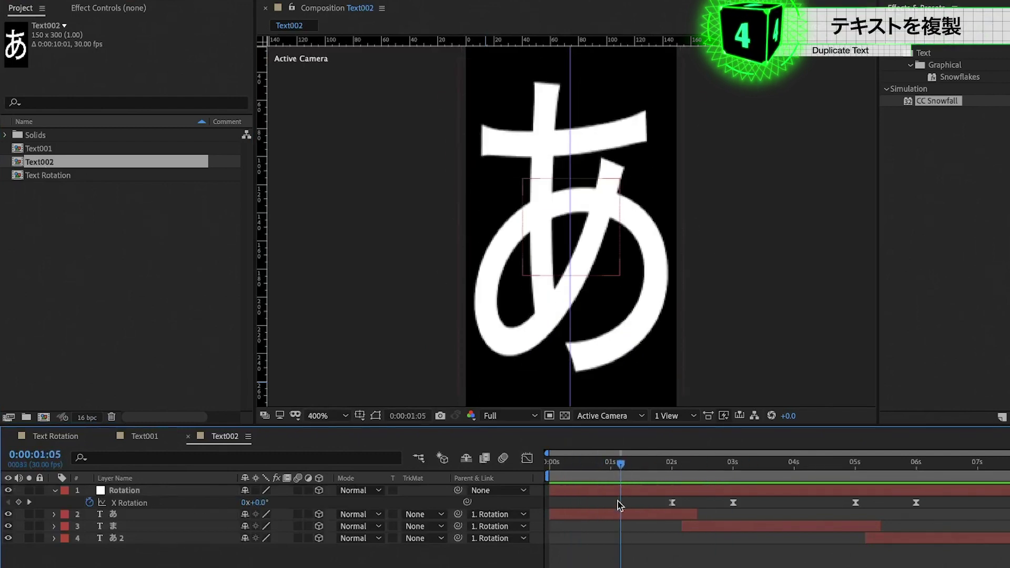
click(617, 517)
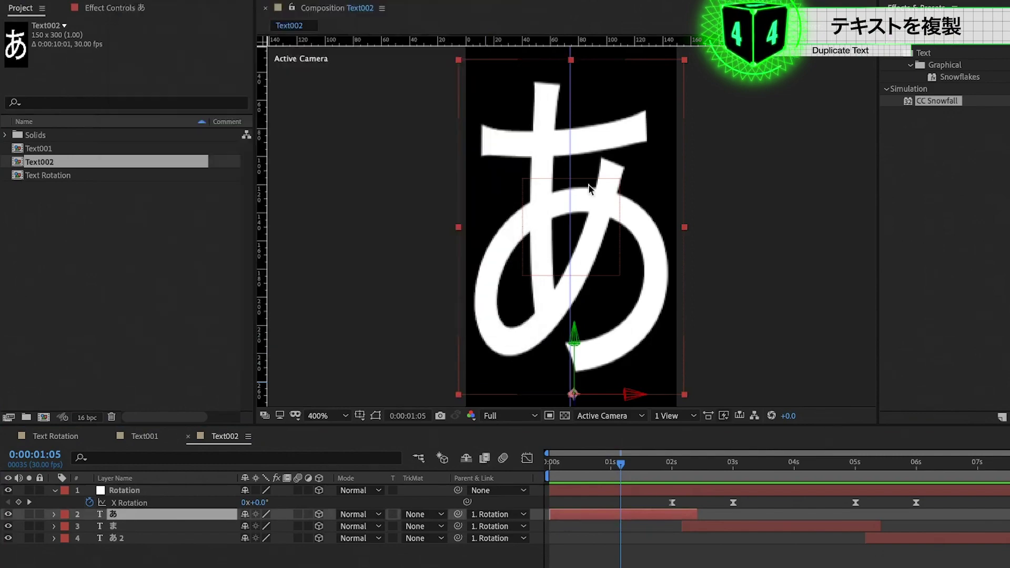
drag(621, 464, 760, 463)
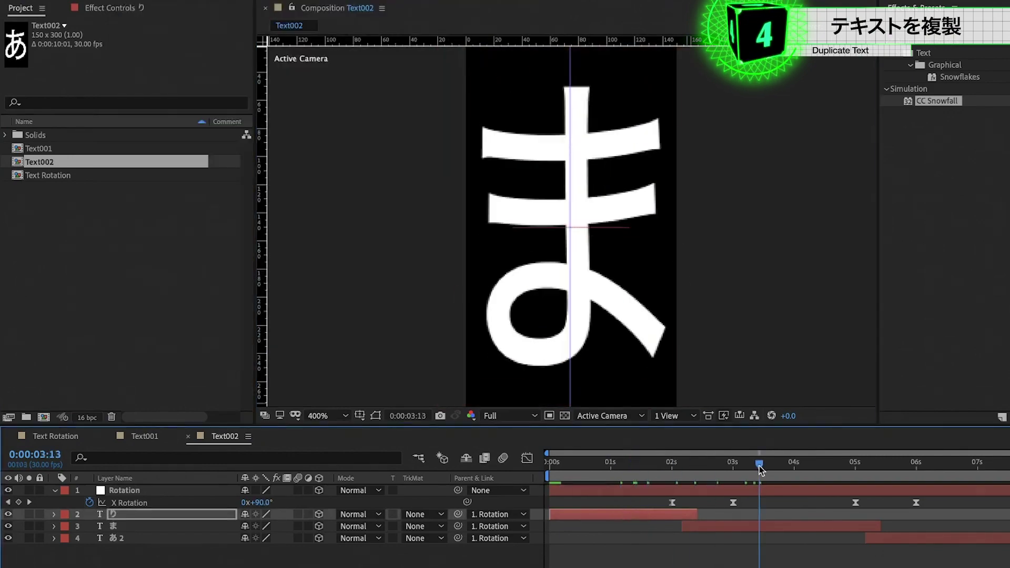
click(760, 529)
key(super+Tab)
key(super+Tab)
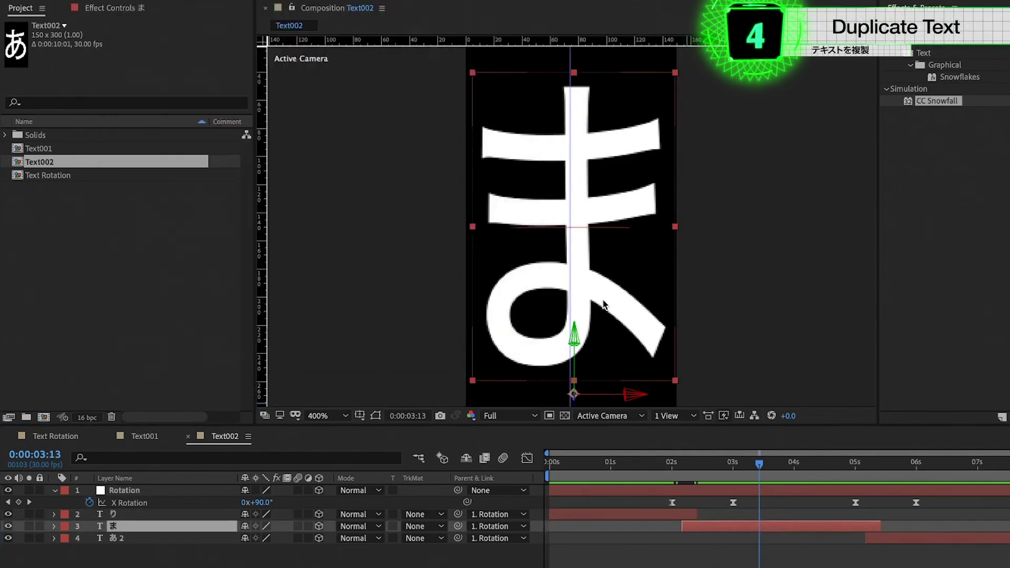
double_click(603, 304)
text(た)
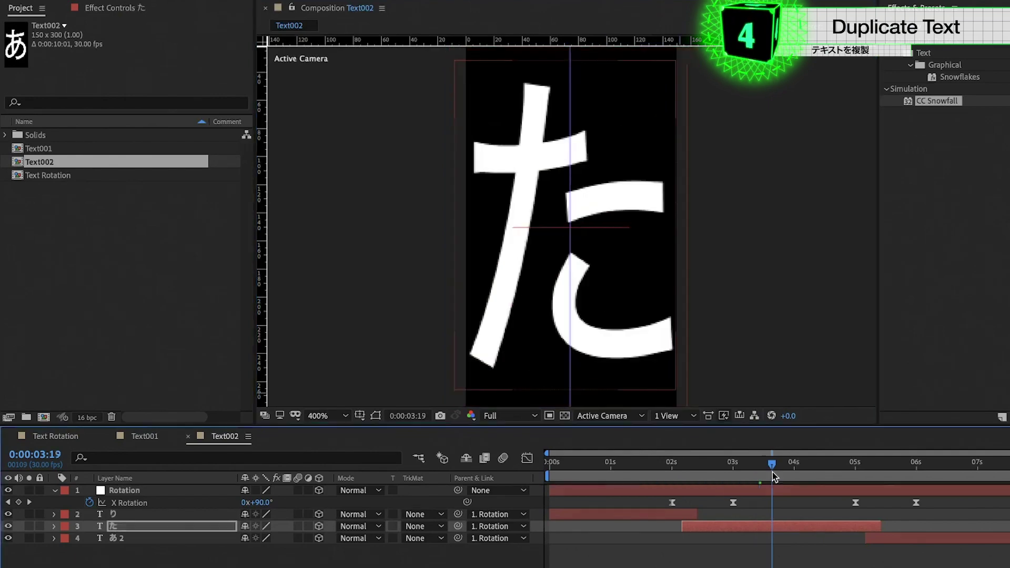
Replace Text002's last character with く and play back to check the letters.
click(966, 463)
key(super+Tab)
key(super+Tab)
double_click(583, 216)
text(く)
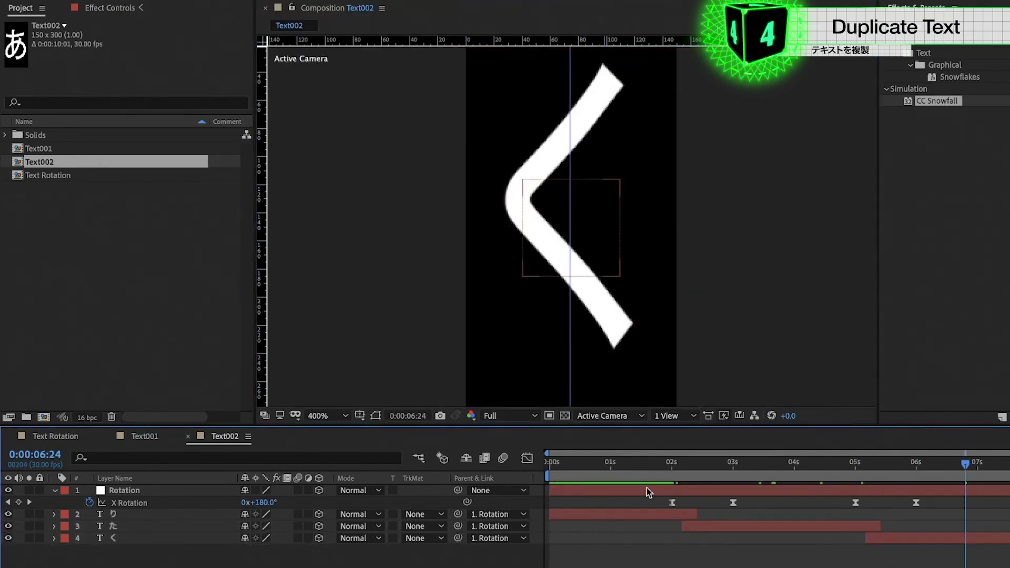
click(634, 466)
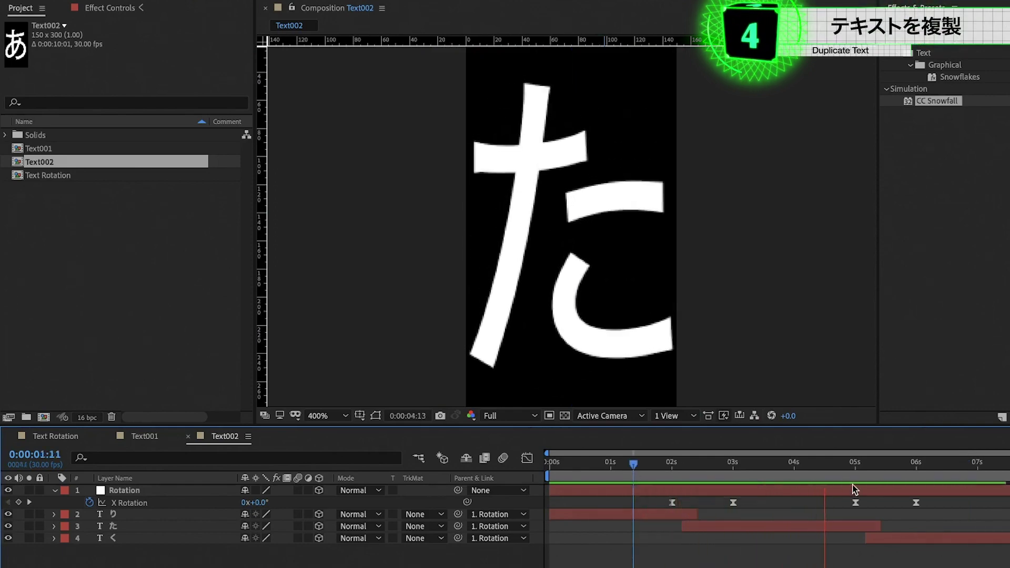
key(space)
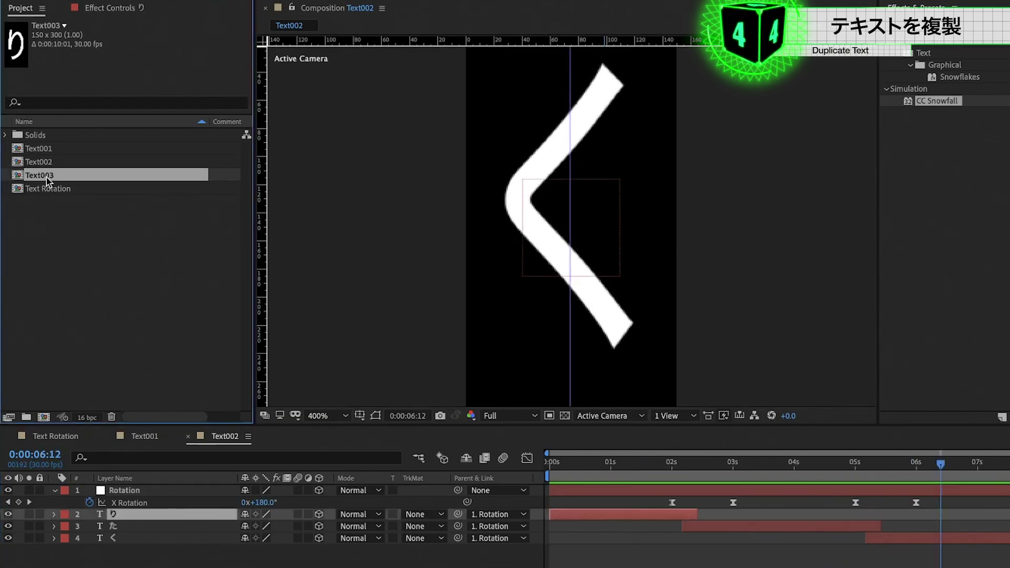
Open the Text003 comp, select a character layer, then select Text001 in the project.
double_click(47, 180)
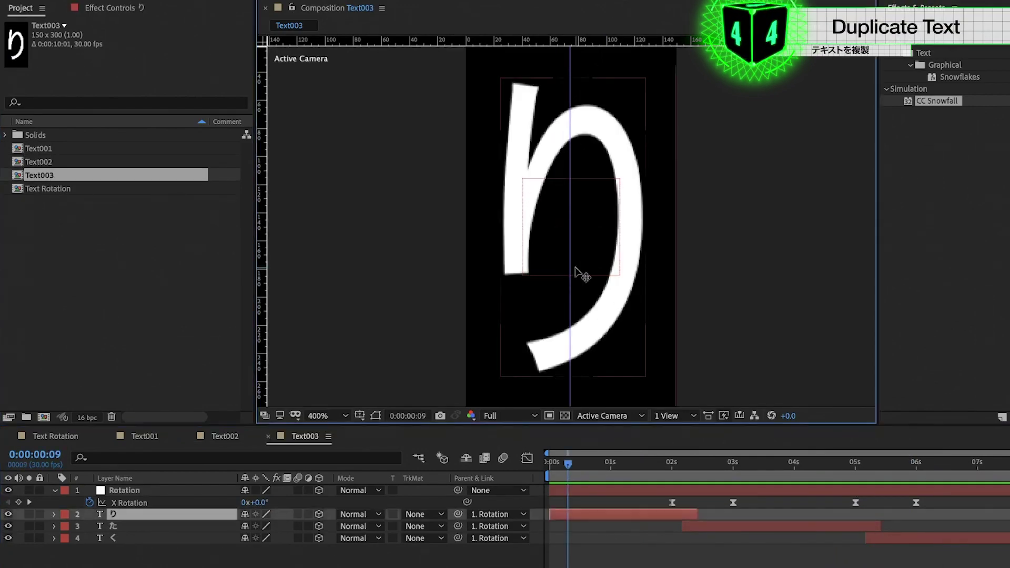
click(741, 530)
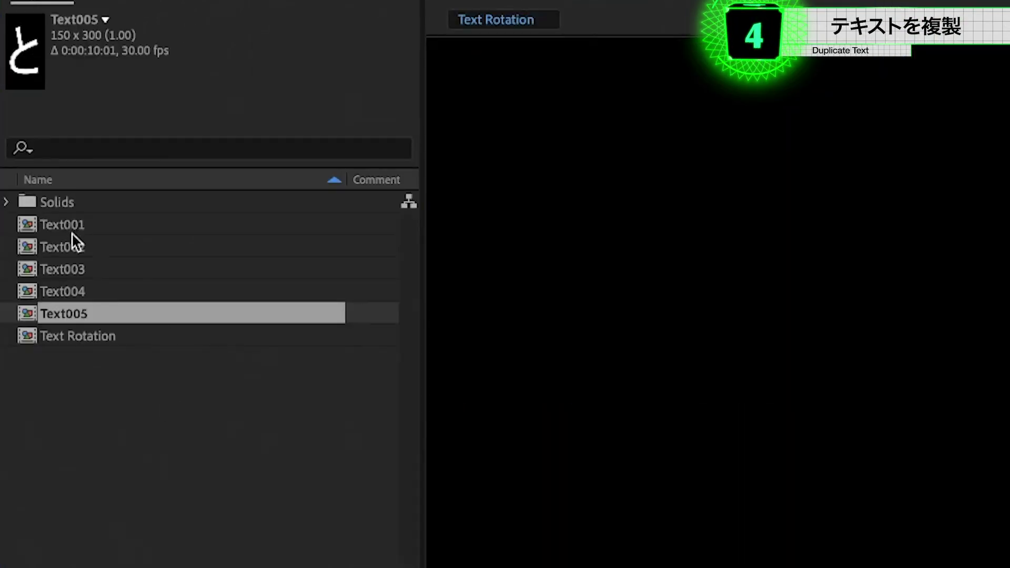
click(69, 224)
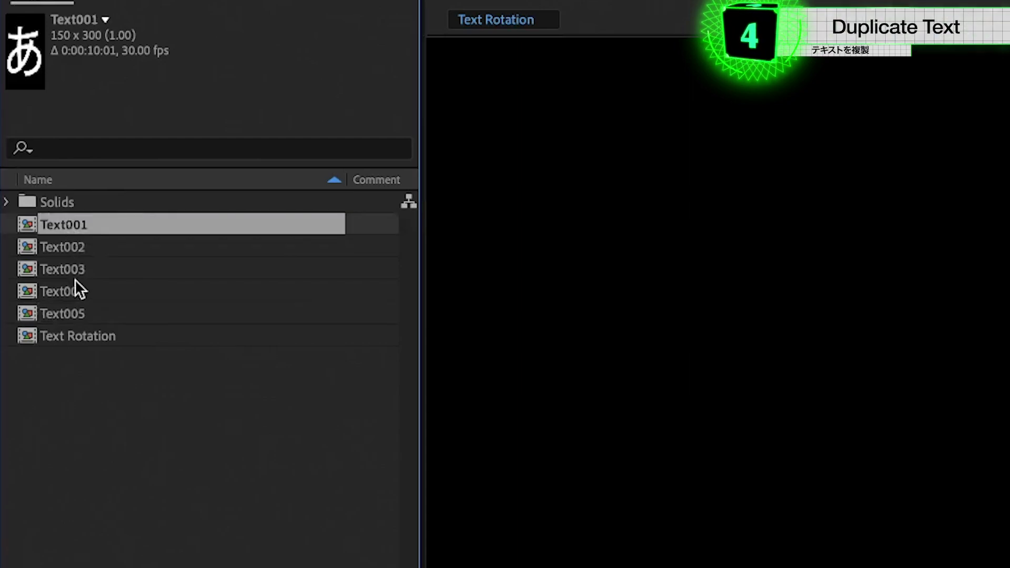
Add the five text comps to Text Rotation and show Position, keeping Text003 at x 960.
shift+click(75, 311)
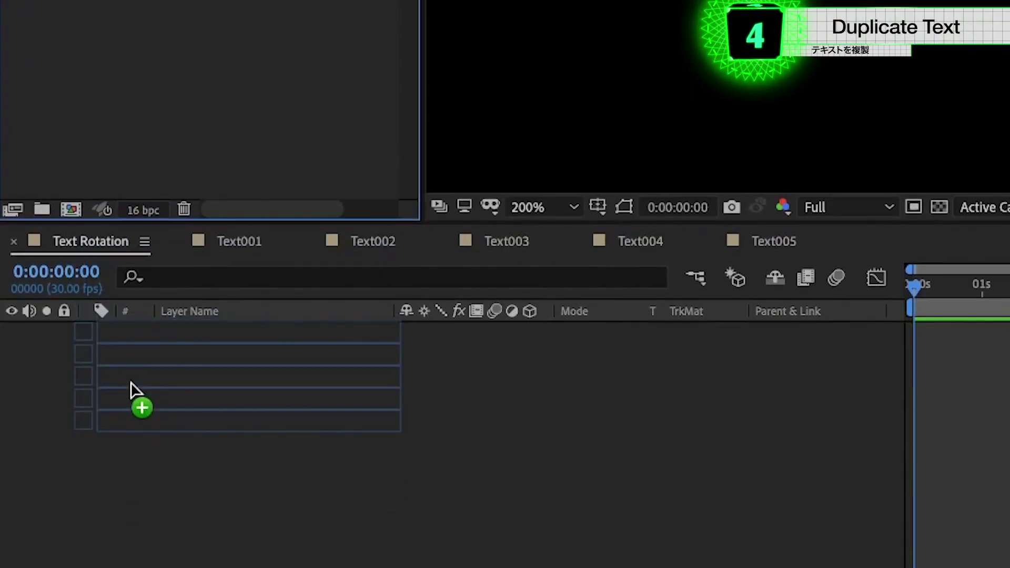
drag(95, 273, 131, 381)
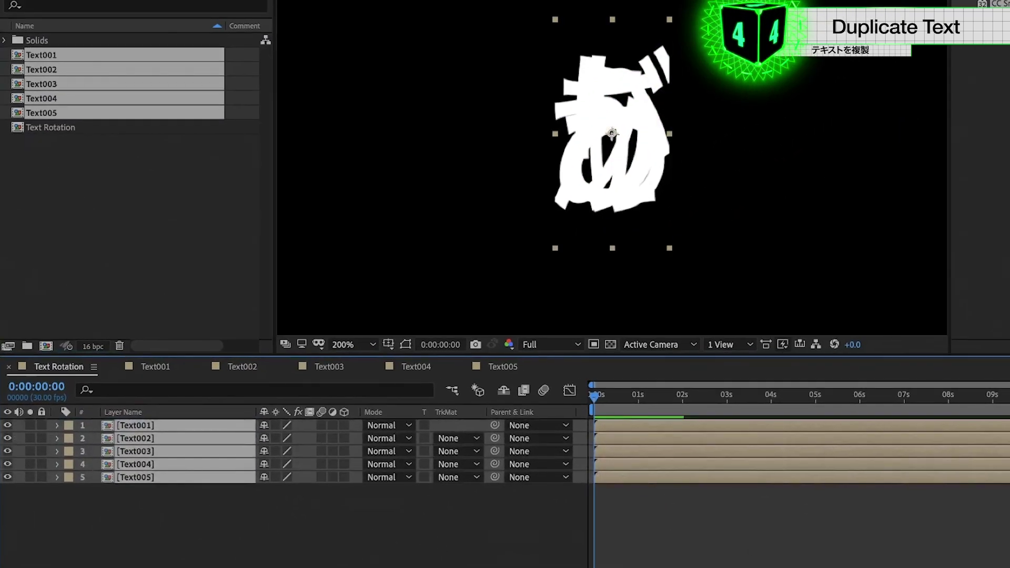
click(500, 483)
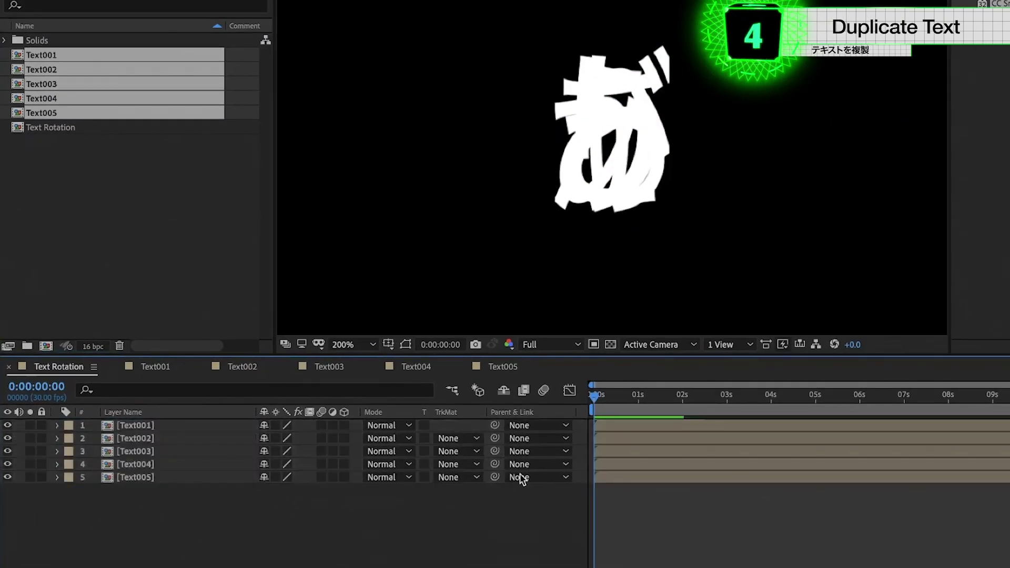
drag(207, 507, 136, 415)
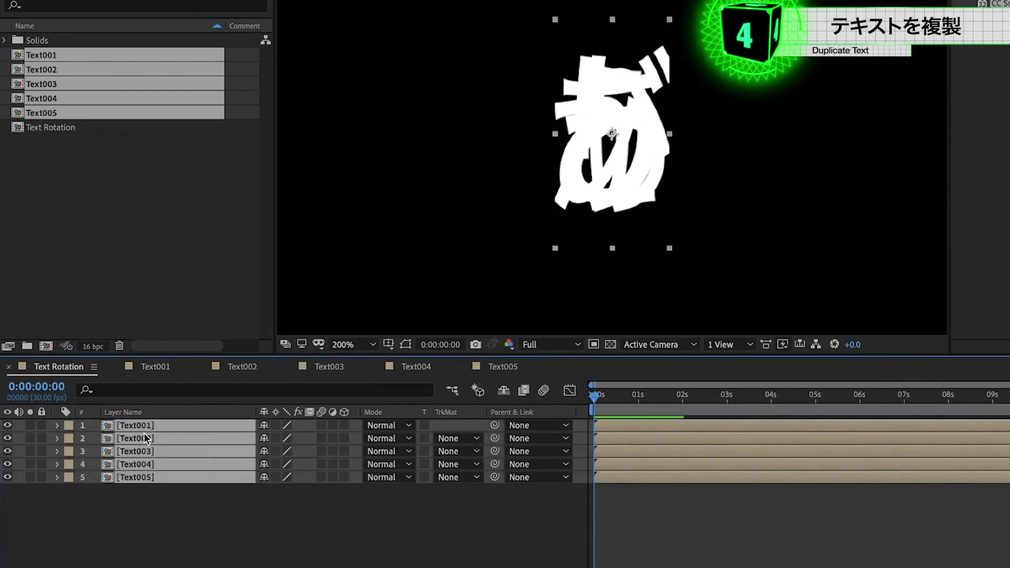
key(p)
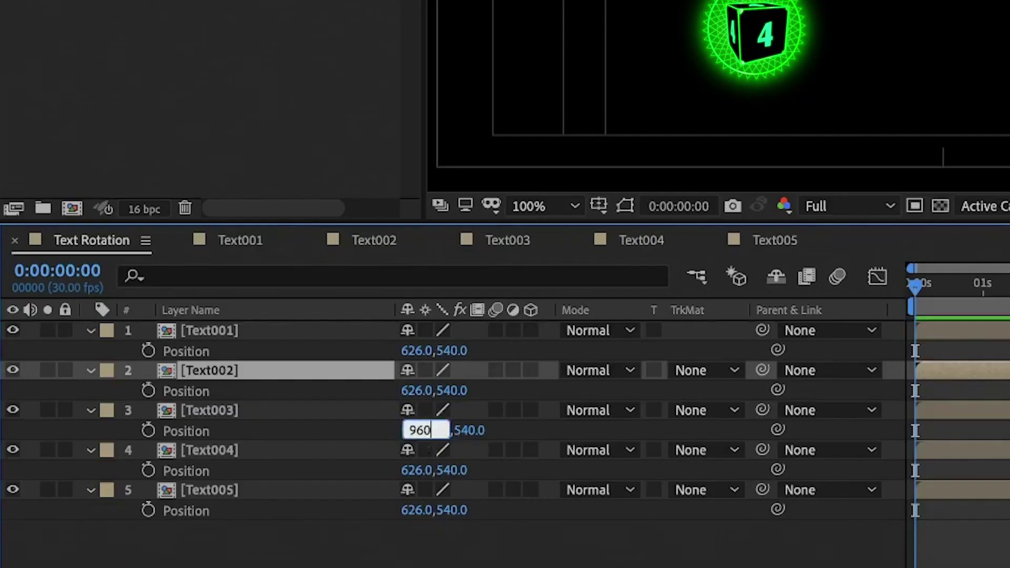
key(Return)
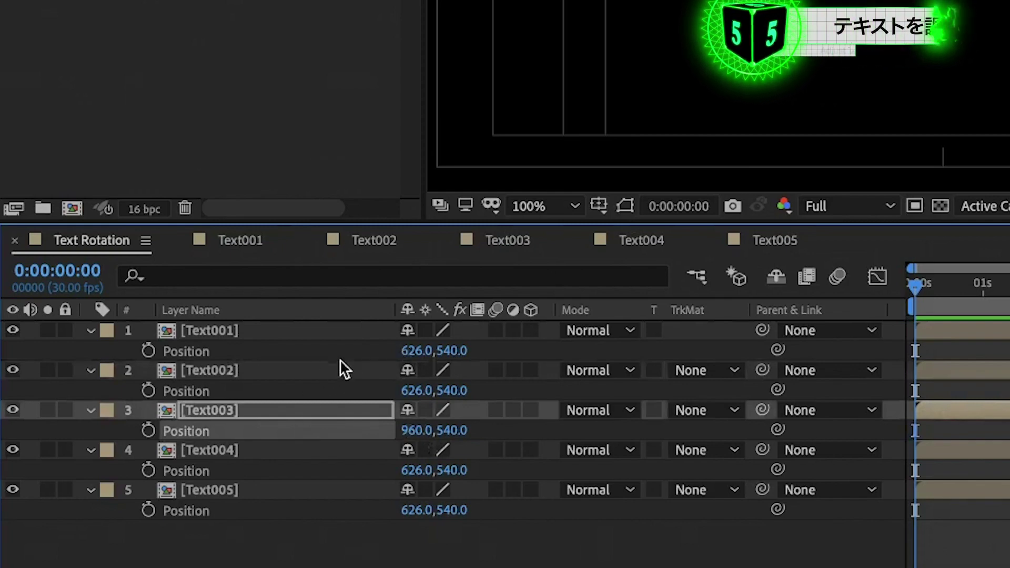
Set Text001, Text002, Text004 and Text005 X positions to 660, 810, 1110 and 1260.
click(304, 332)
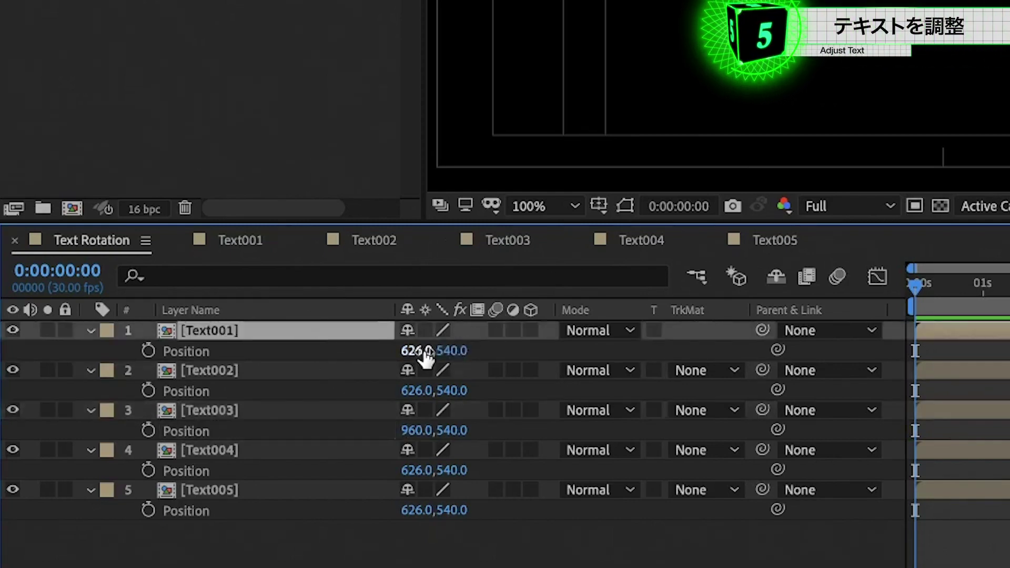
drag(419, 353, 386, 367)
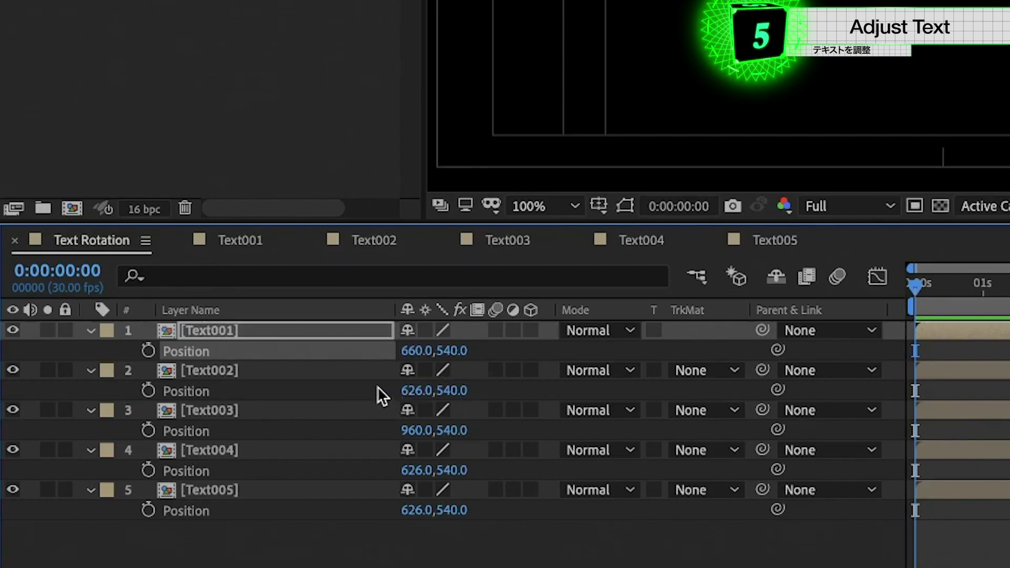
click(418, 391)
text(660+150)
click(418, 471)
text(960+)
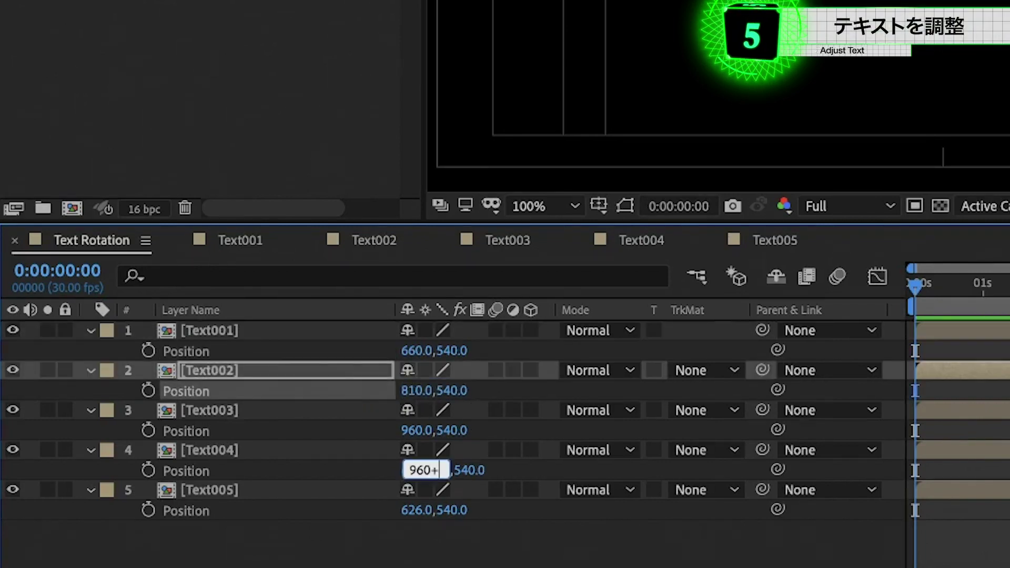
text(0)
key(Return)
click(418, 510)
text(96)
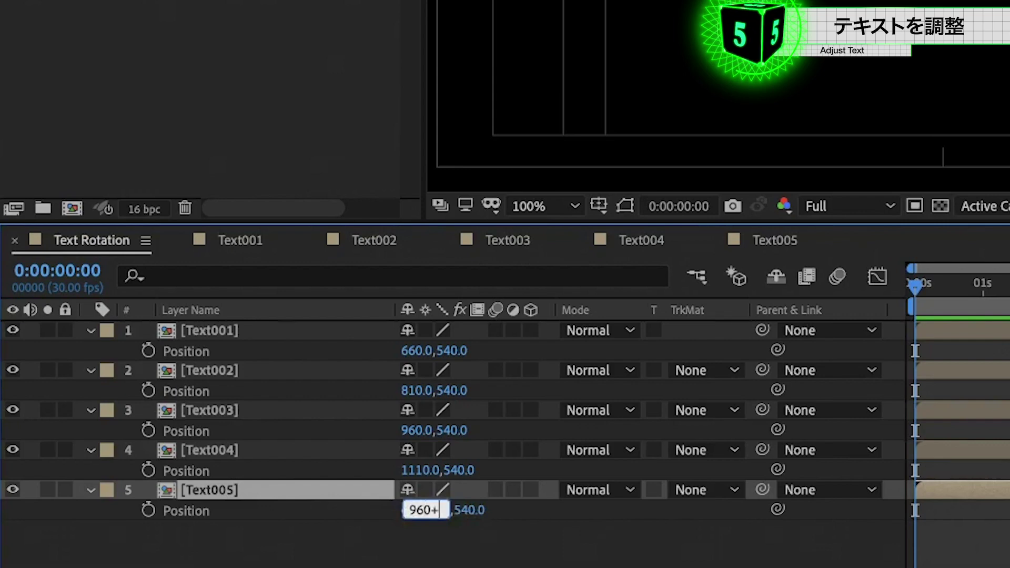
text(0)
key(Return)
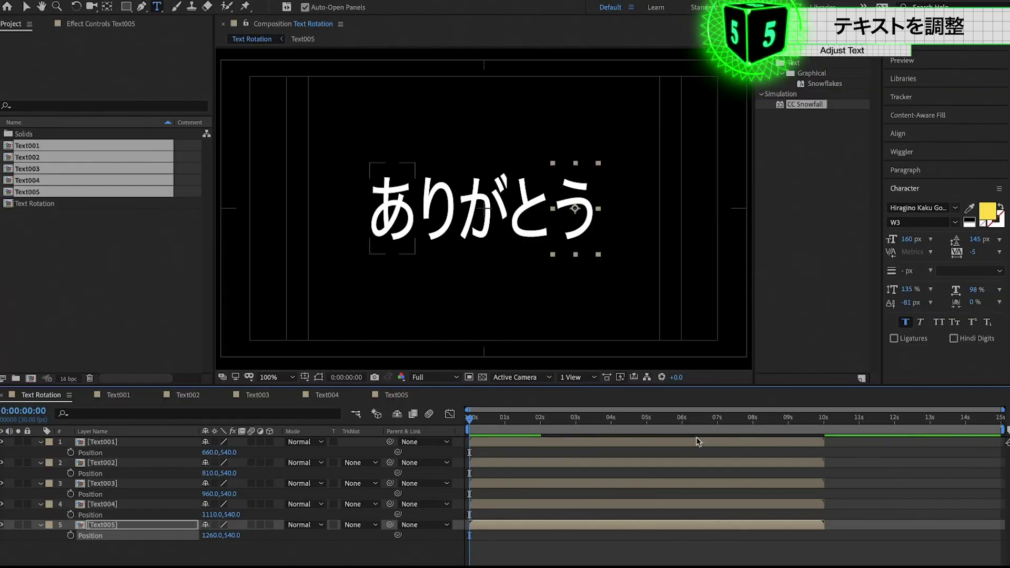
Hide the safe-margin guides, preview the flipping letters, then rewind to 0 and collapse Position.
click(375, 415)
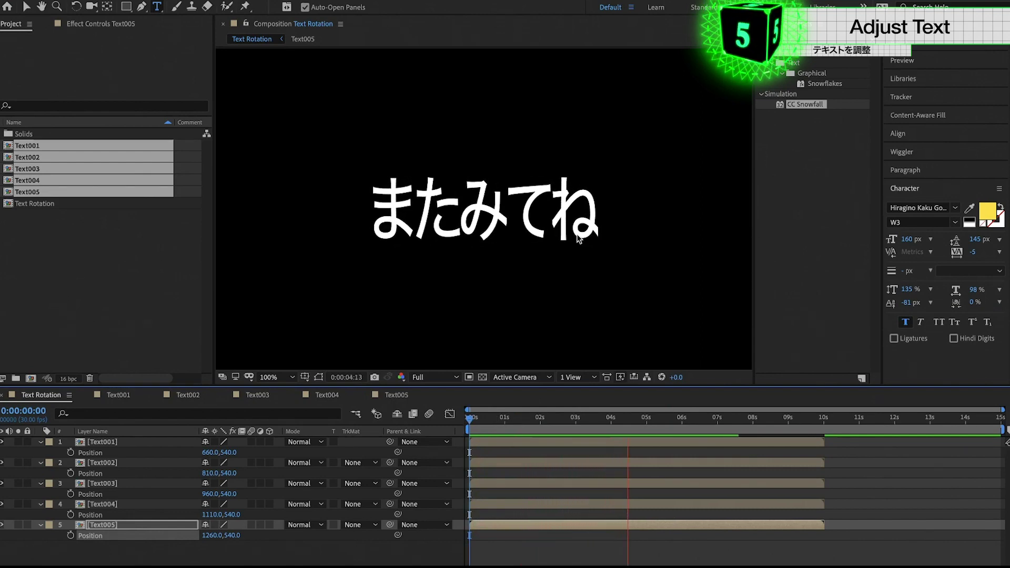
key(space)
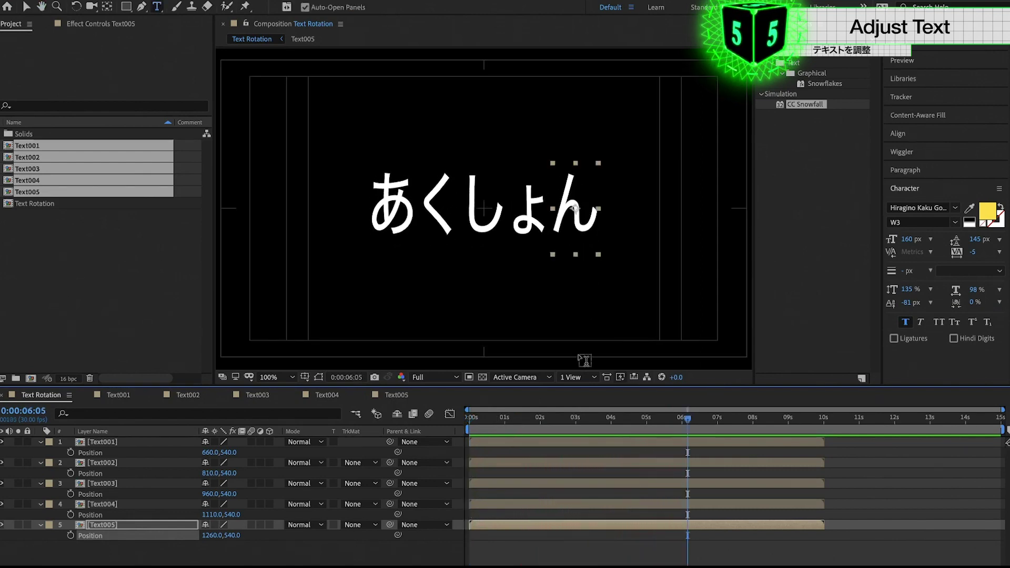
drag(513, 418, 465, 422)
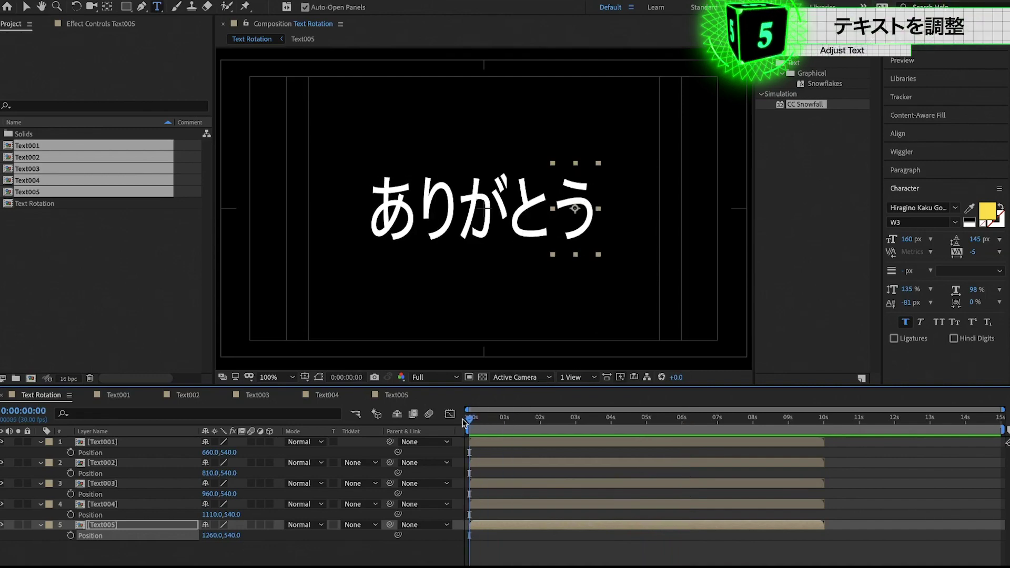
key(p)
click(300, 511)
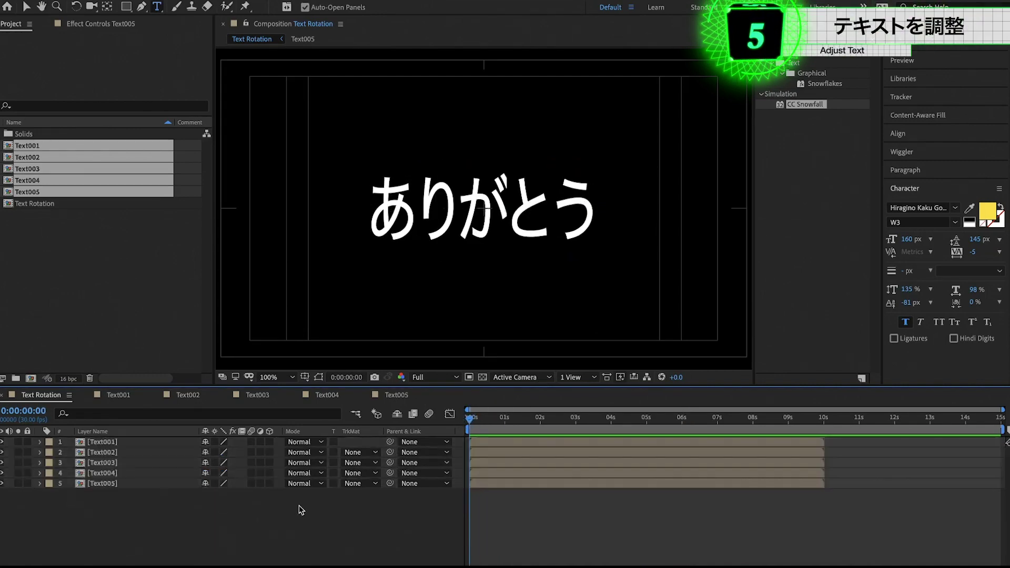
Stagger the start of Text002–Text005 three frames apart, with Text005 starting at frame 12.
key(space)
click(497, 452)
key(bracketleft)
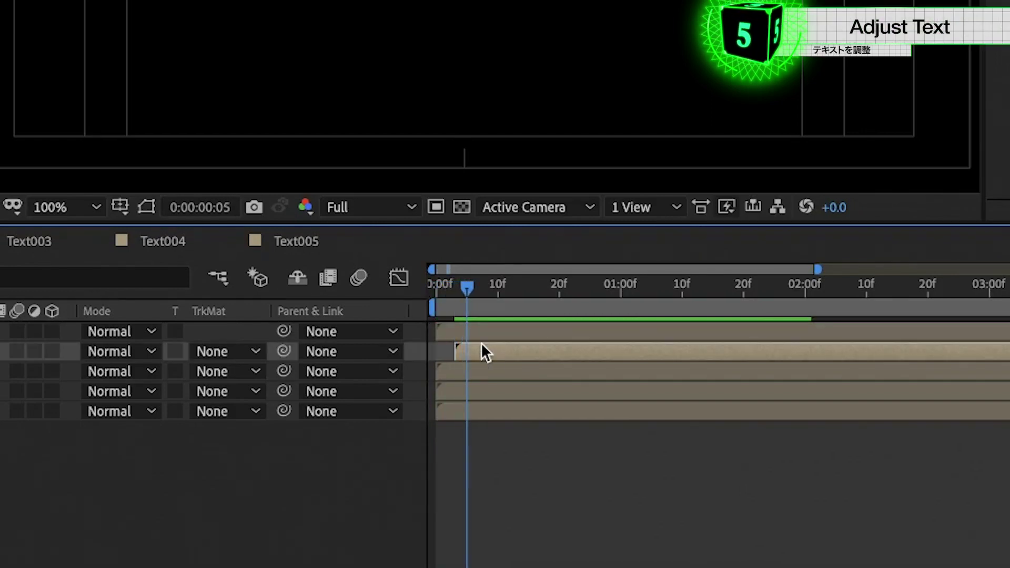
key(Page_Down)
click(495, 370)
key(bracketleft)
click(516, 390)
key(Page_Down)
key(Page_Down)
key(Page_Down)
key(bracketleft)
click(514, 415)
key(Page_Down)
key(Page_Down)
key(Page_Down)
key(bracketleft)
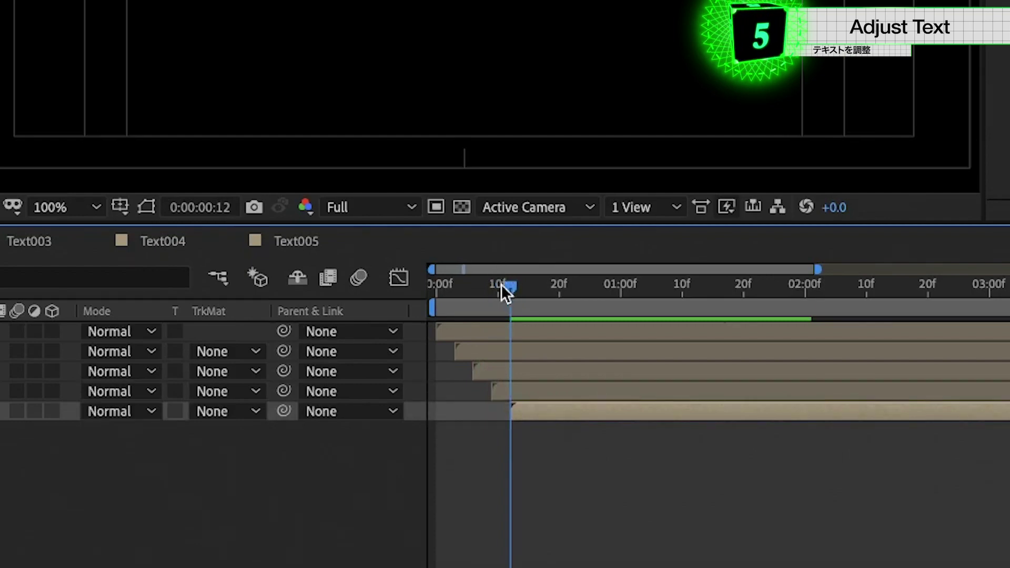
Preview the staggered flip and set the work area from frame 12 to about 8 seconds.
key(space)
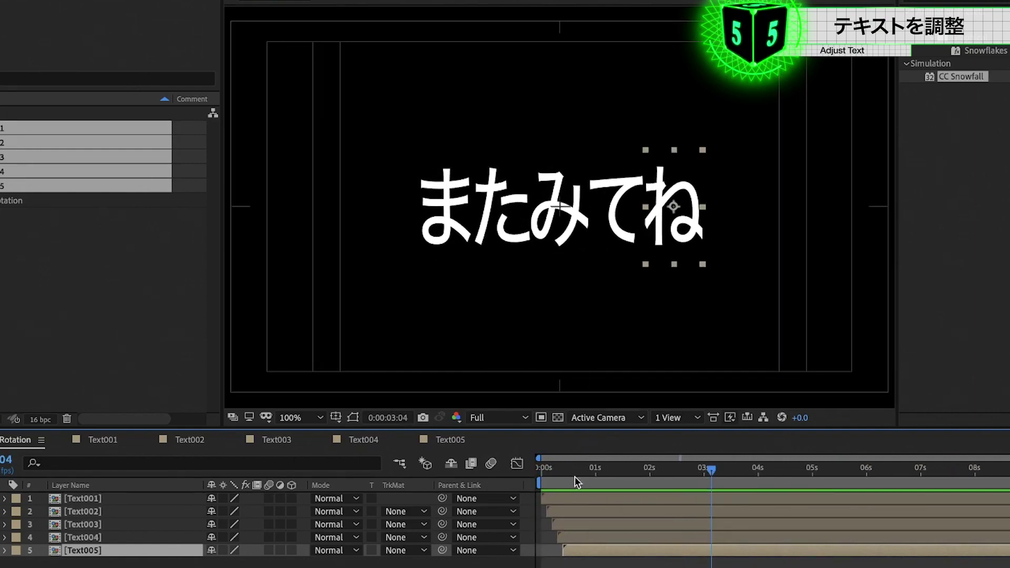
drag(577, 481, 559, 482)
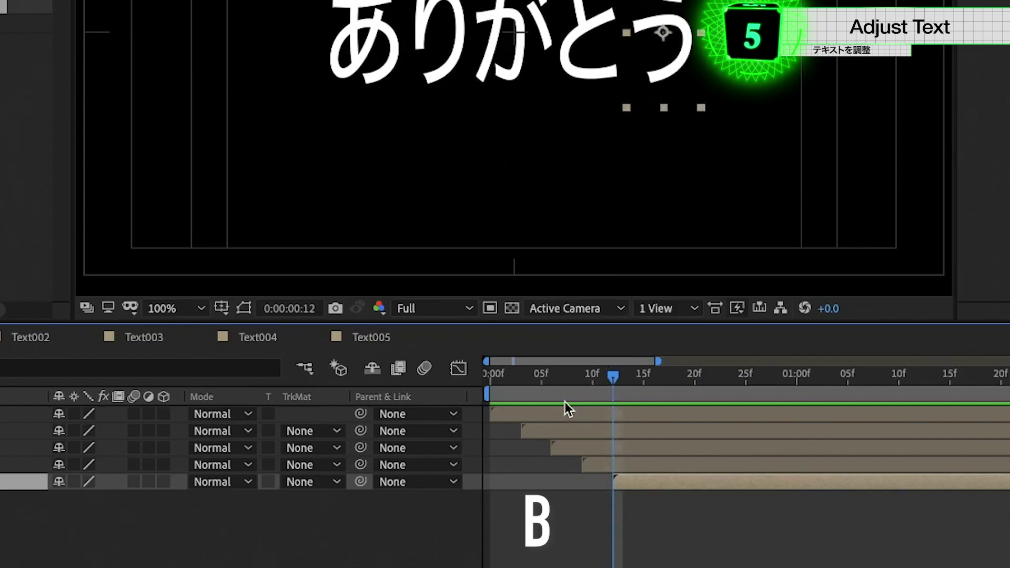
key(b)
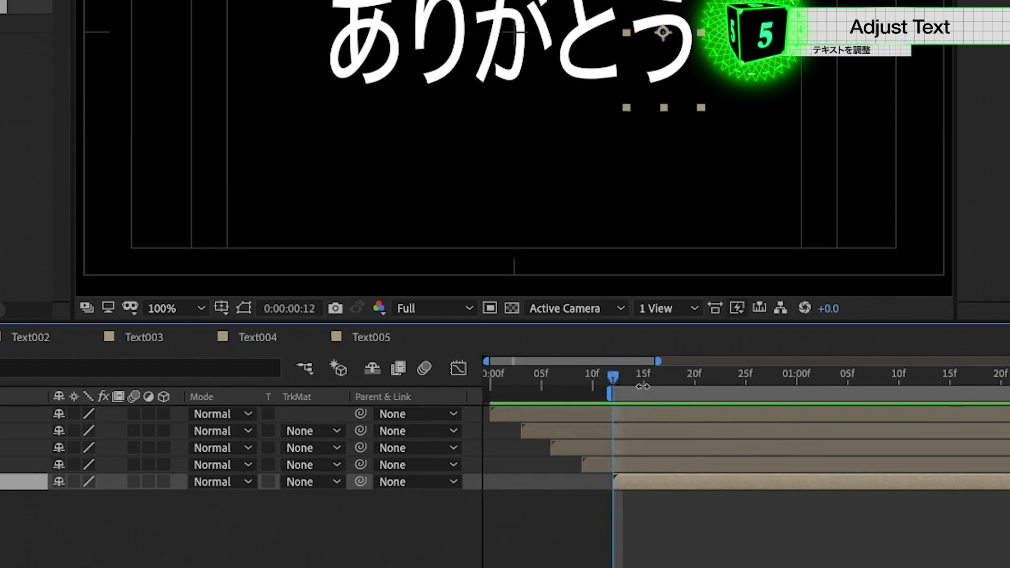
scroll(643, 386, right, 4)
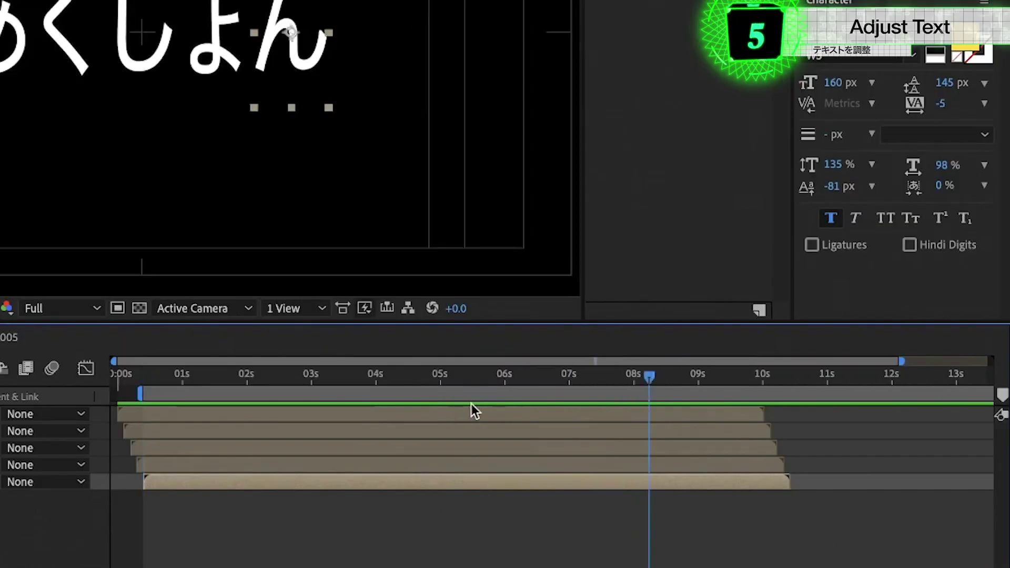
drag(648, 378, 633, 374)
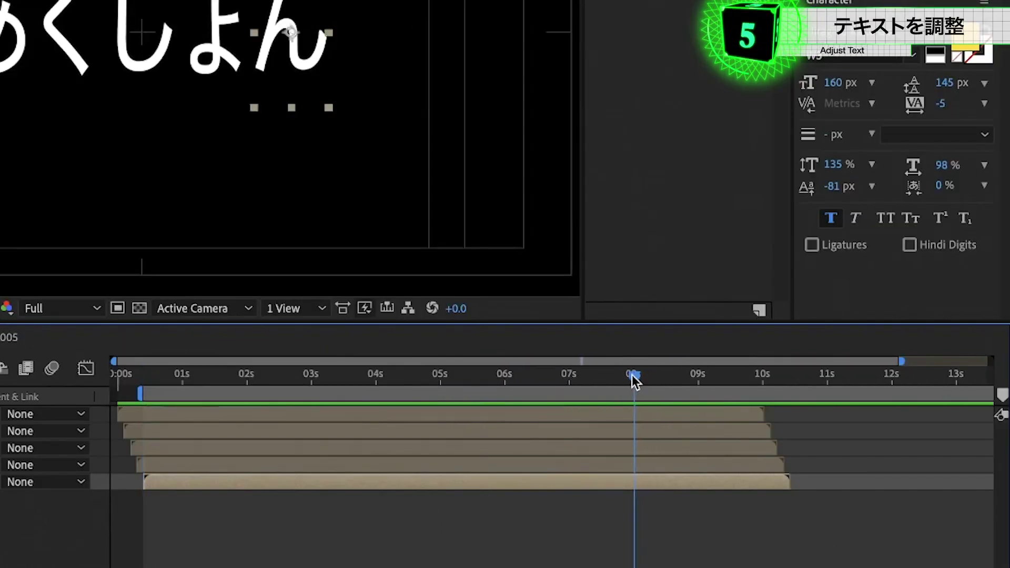
key(n)
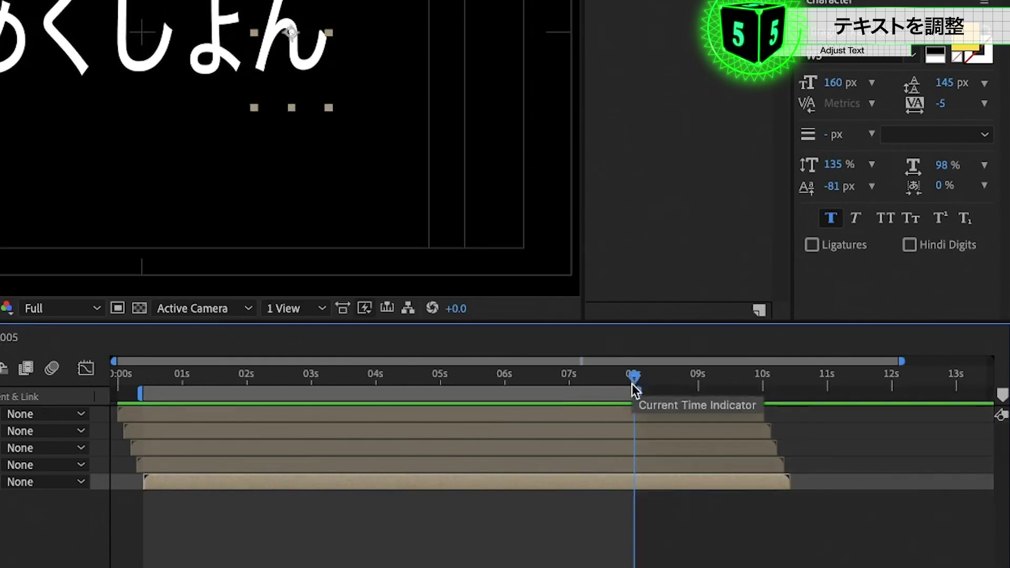
click(548, 374)
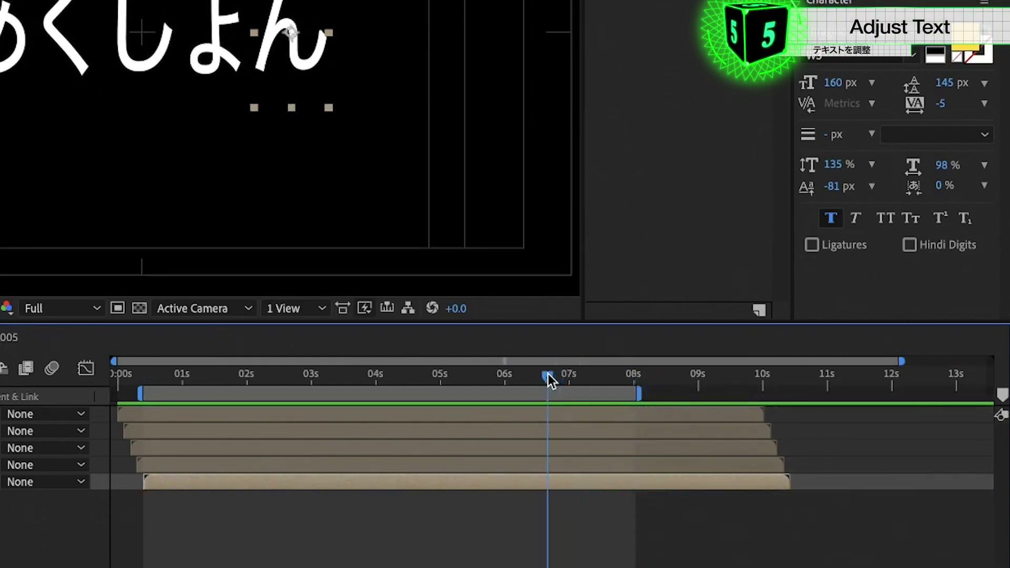
Trim the comp to the work area, scrub to the またみてね frame and select Text001.
right_click(504, 394)
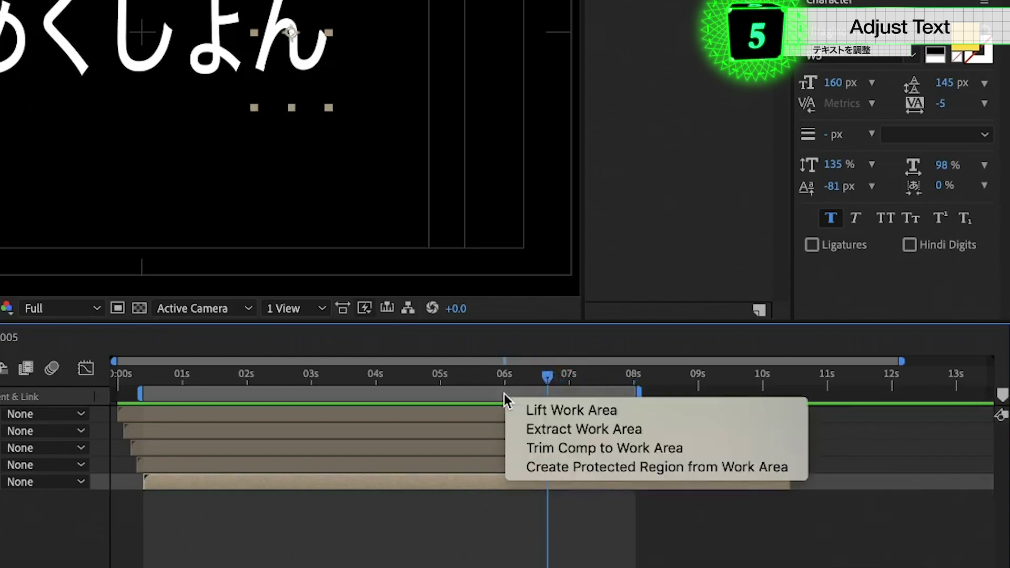
click(565, 447)
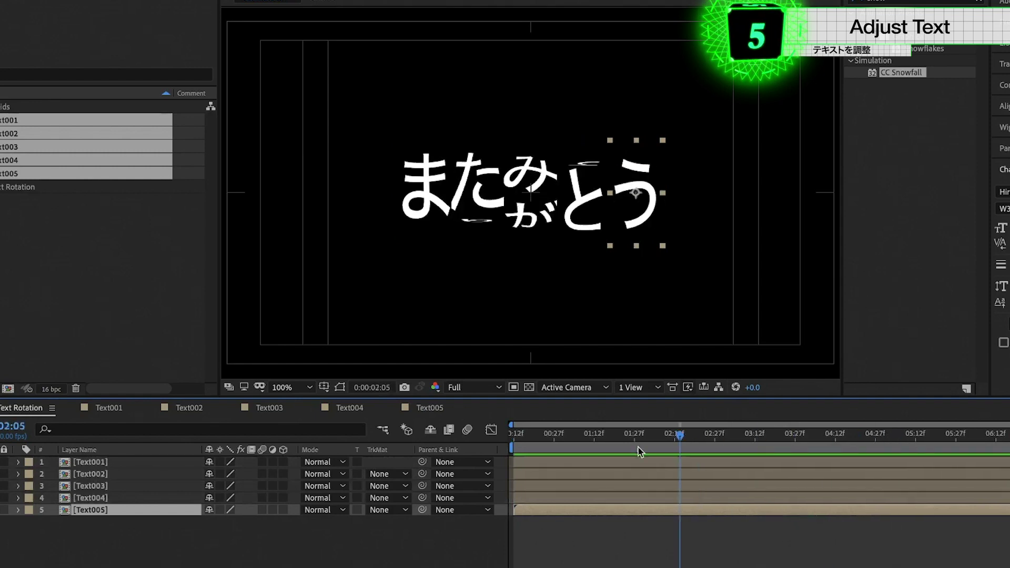
drag(639, 447, 968, 472)
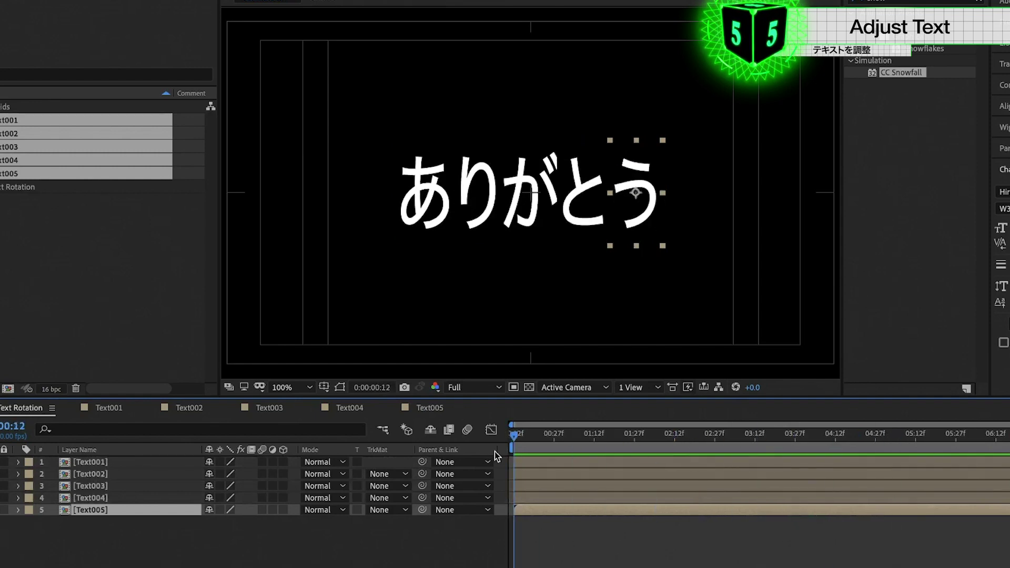
key(End)
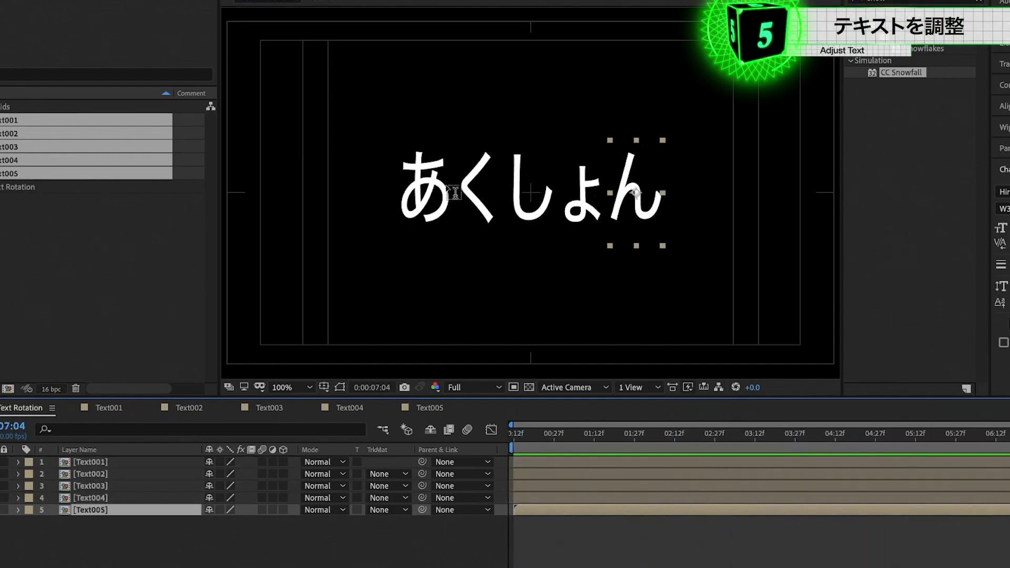
drag(554, 436, 721, 461)
click(718, 545)
click(716, 464)
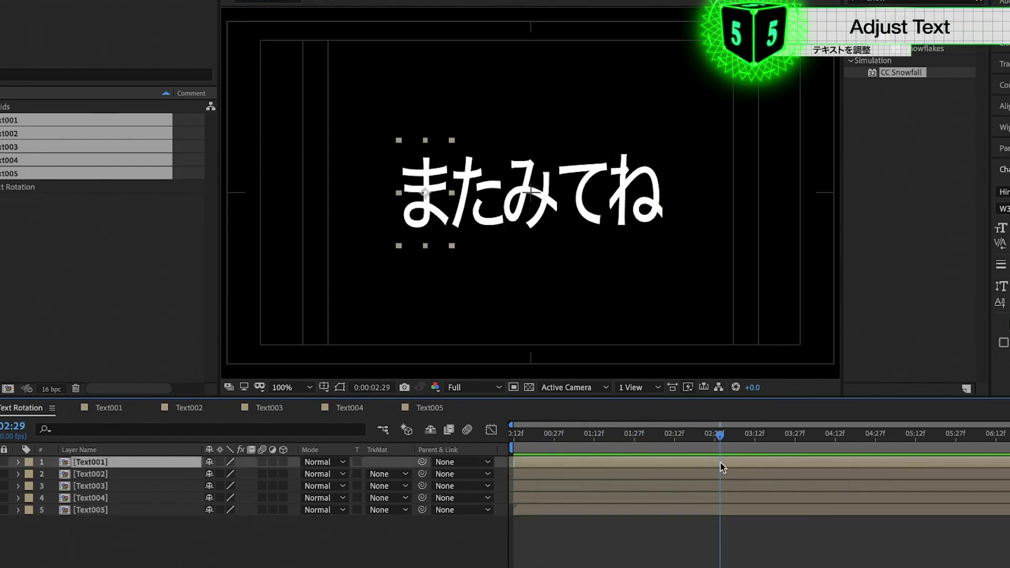
Colour ま in Text001 and た in Text002 yellow FFE207.
double_click(721, 467)
click(675, 498)
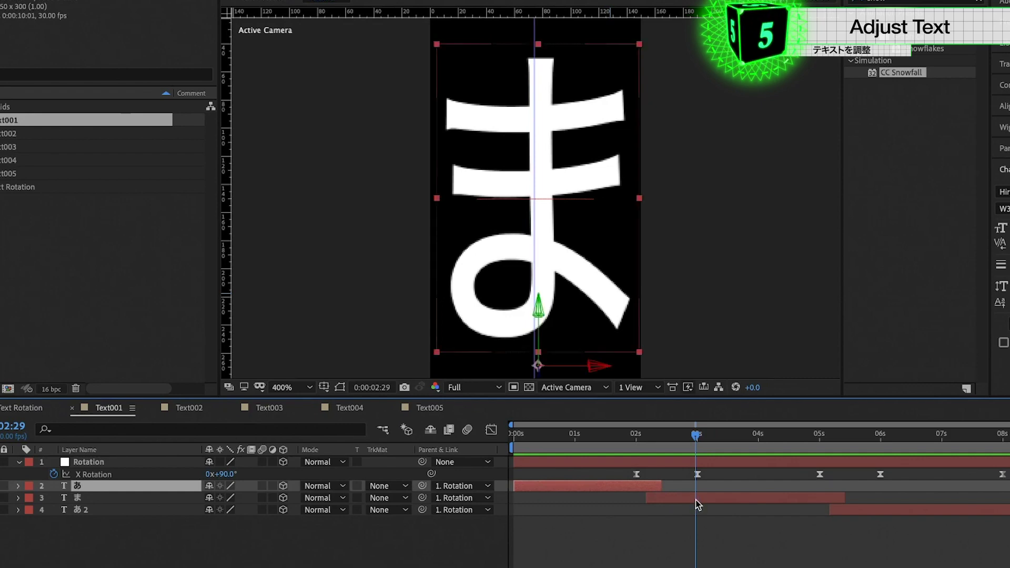
click(978, 195)
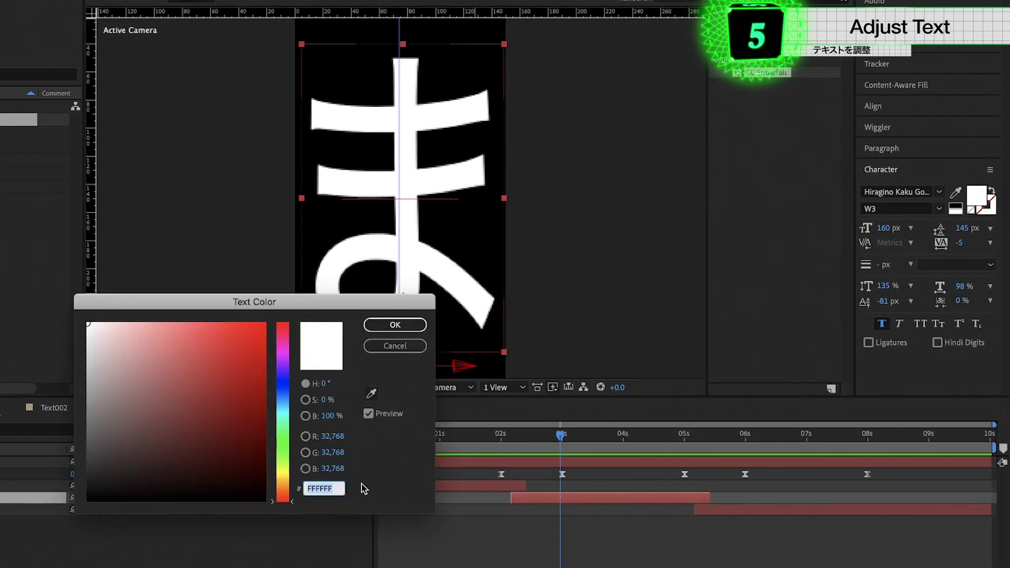
text(FFE207)
click(395, 324)
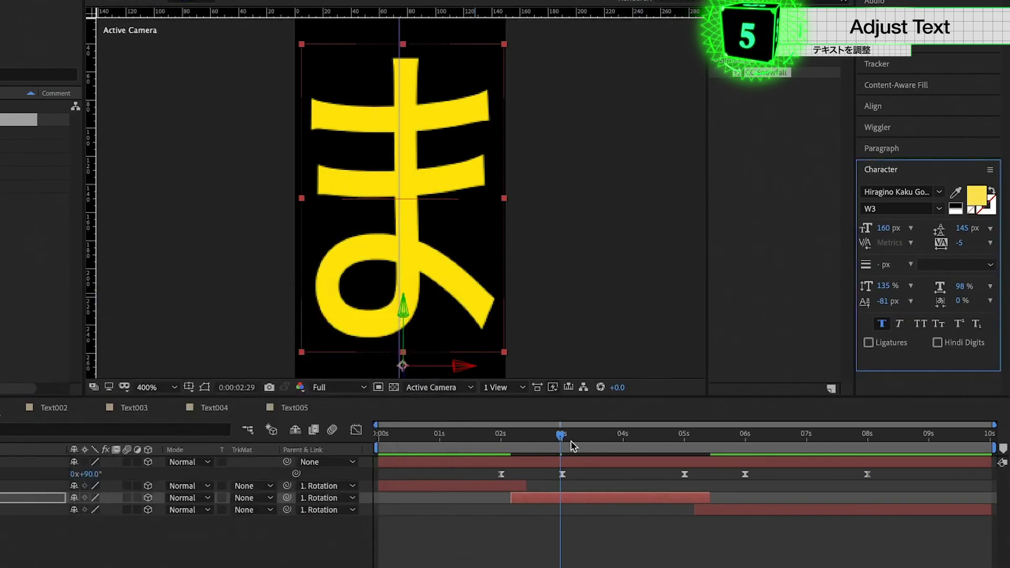
click(53, 412)
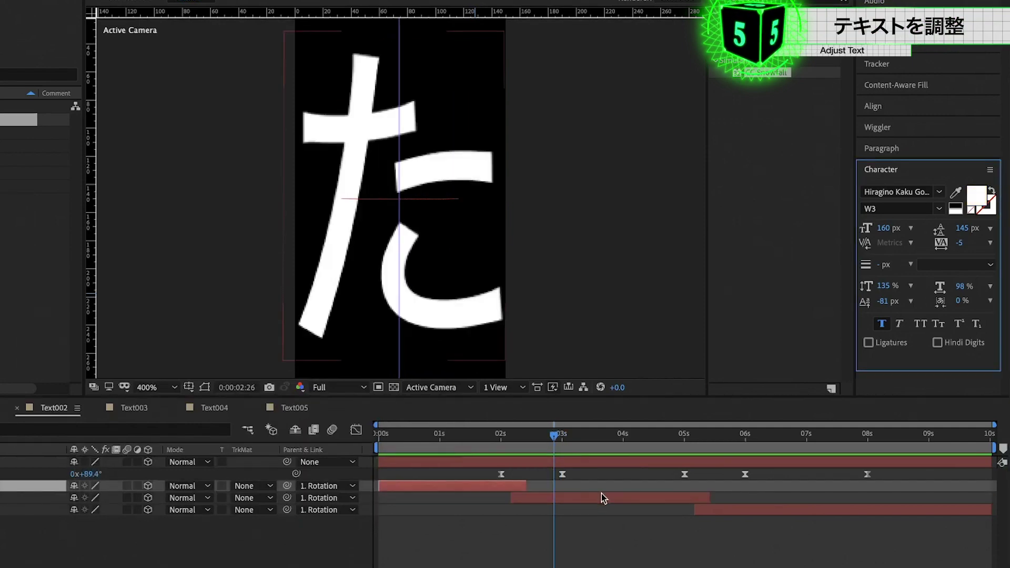
click(601, 497)
click(976, 207)
text(FFE207)
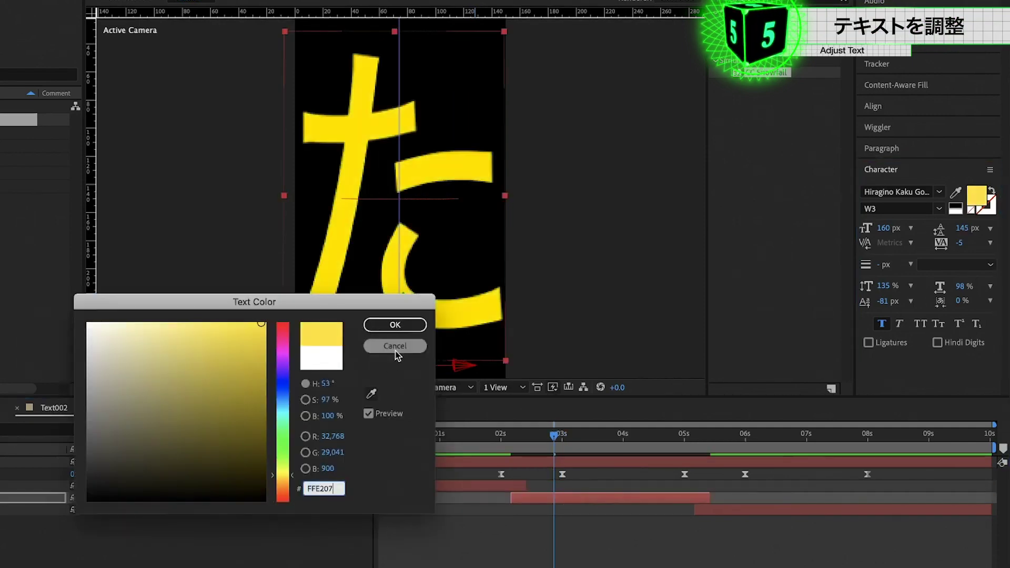
click(395, 325)
Colour み in Text003 and て in Text004 yellow FFE207.
click(153, 412)
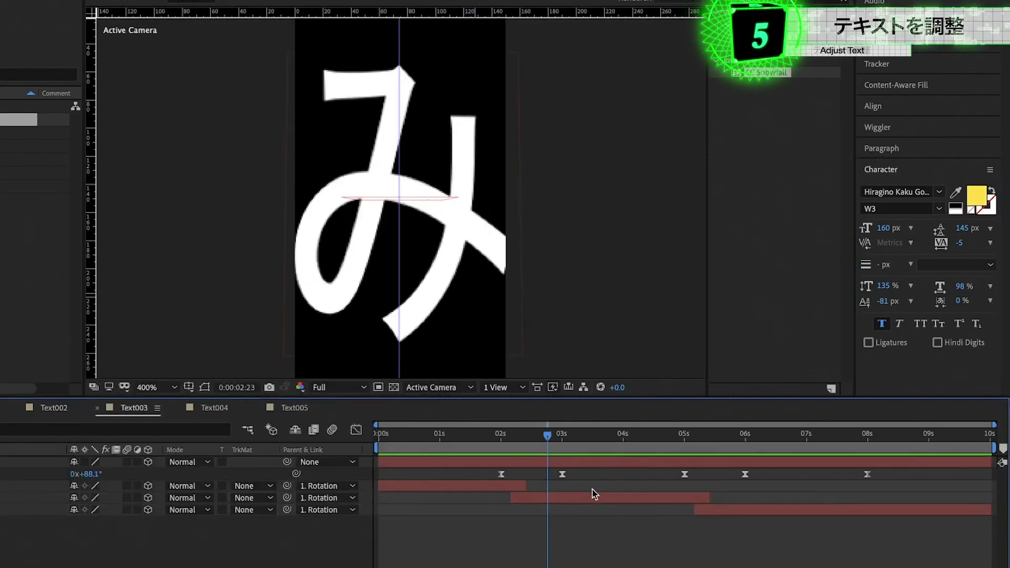
click(591, 492)
click(976, 196)
text(FFE207)
click(395, 325)
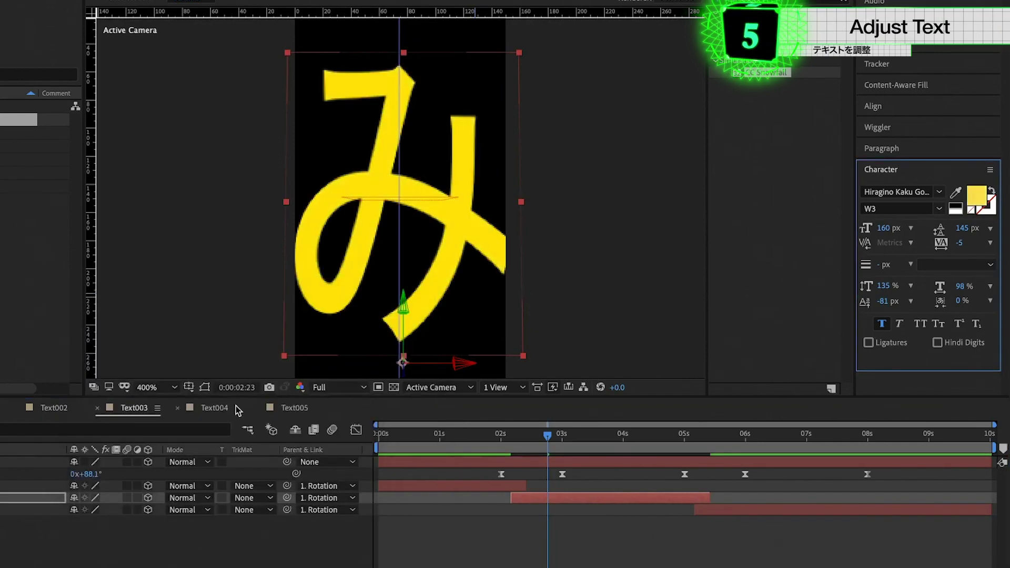
click(214, 408)
click(632, 498)
click(974, 208)
text(FFE207)
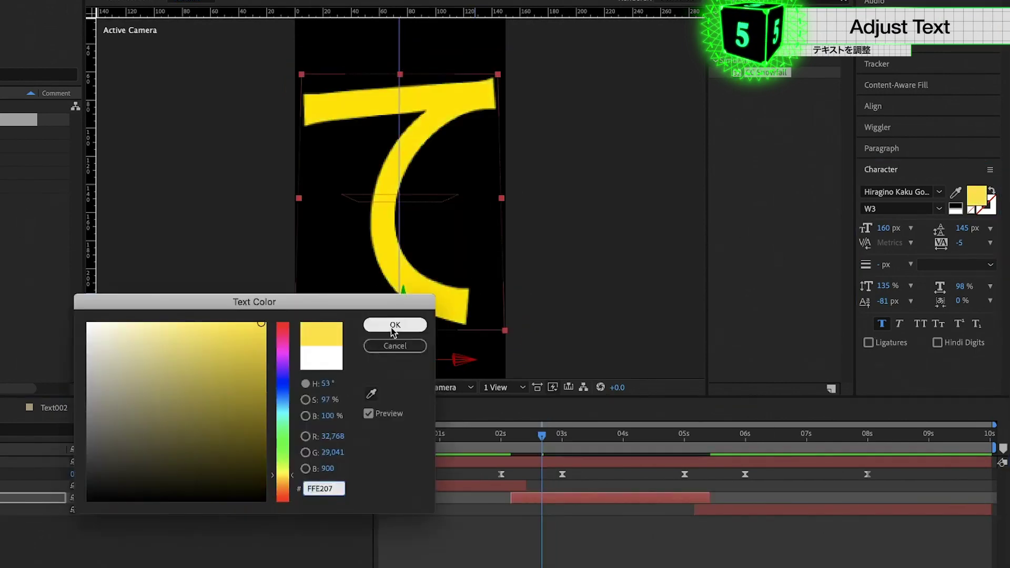
click(395, 326)
Colour ね in Text005 yellow FFE207, then return to Text Rotation and scrub through the animation.
click(295, 408)
click(603, 498)
click(977, 195)
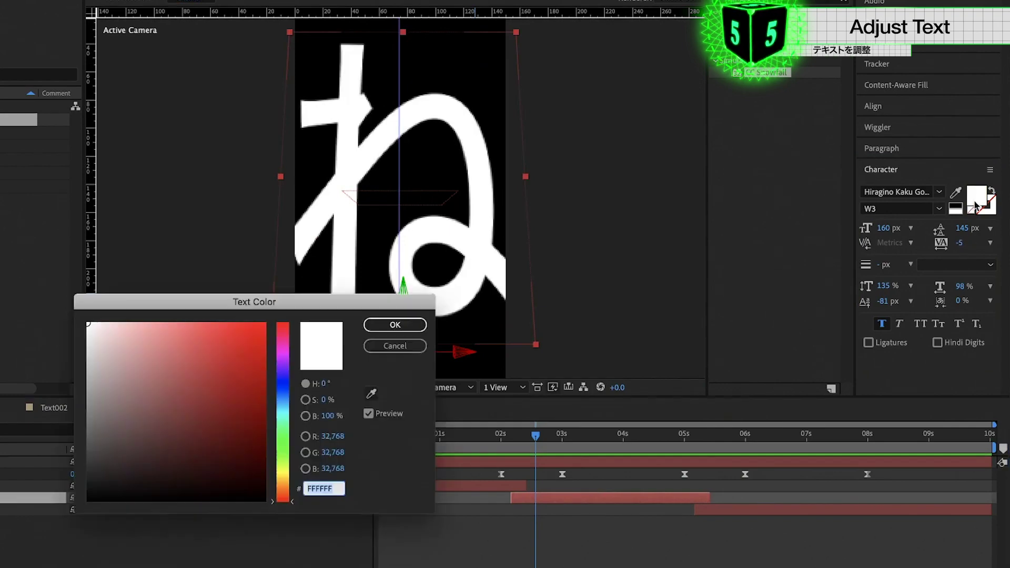
text(FFE207)
click(395, 325)
key(shift+comma)
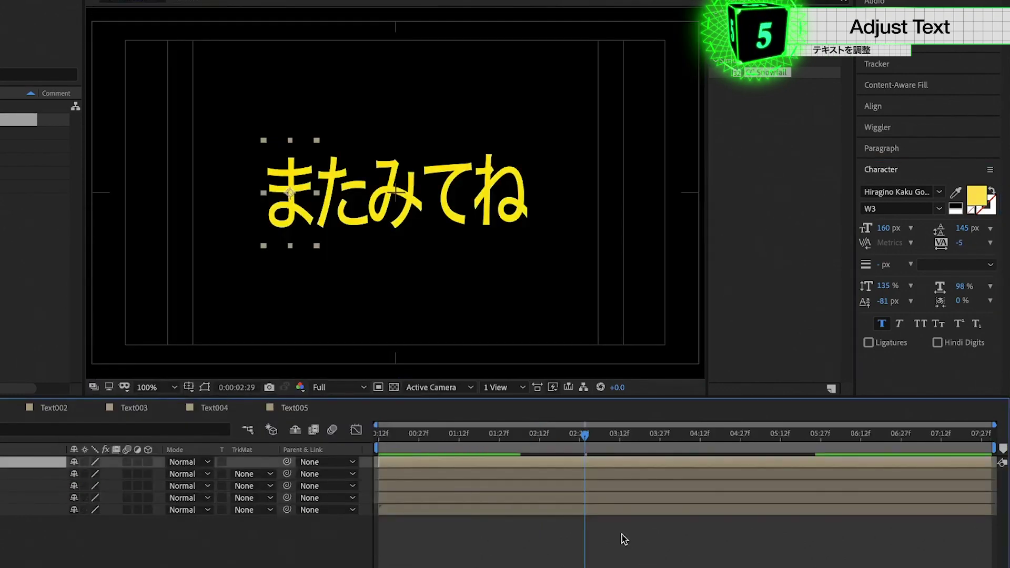
mouse_move(566, 457)
mouse_down()
mouse_move(595, 446)
mouse_move(651, 450)
mouse_up()
drag(731, 446, 843, 441)
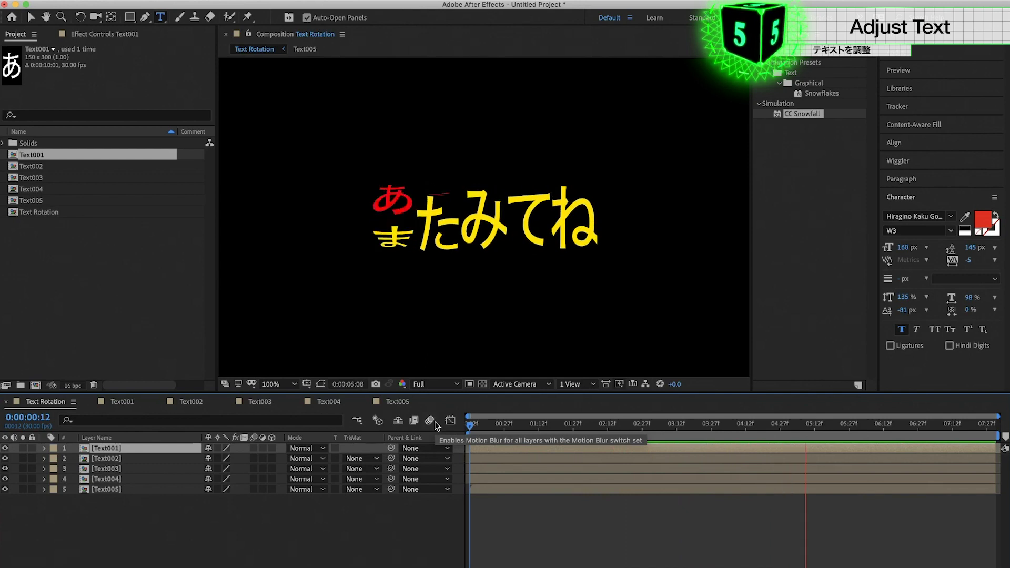
Add a new adjustment layer on top and name it Glow.
key(space)
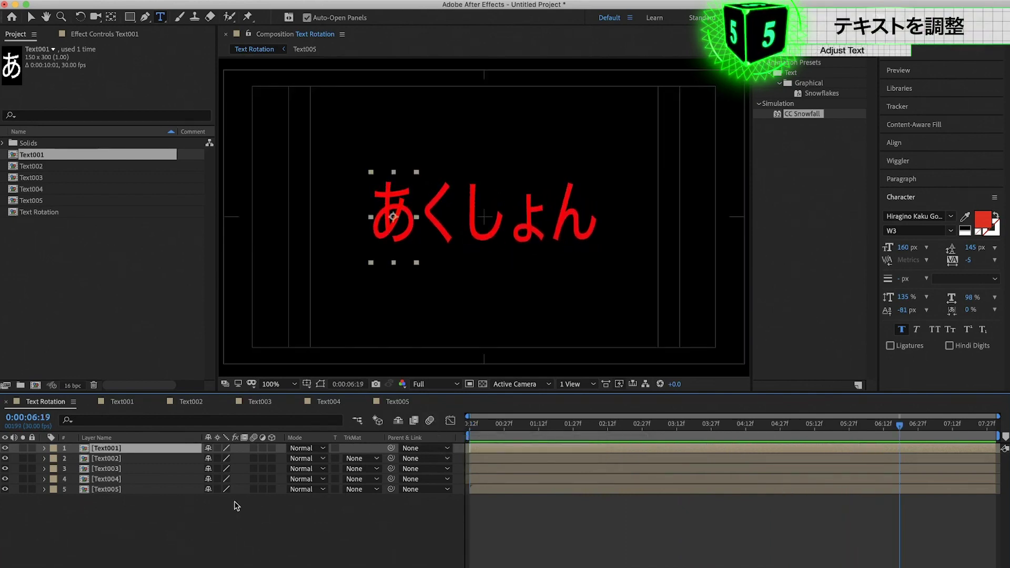
click(191, 515)
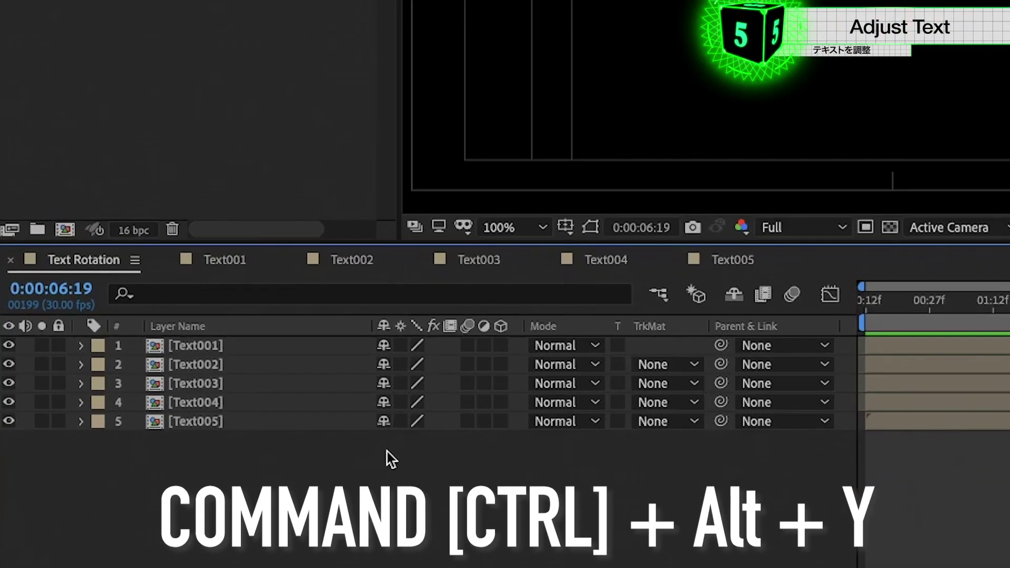
key(ctrl+alt+y)
key(Return)
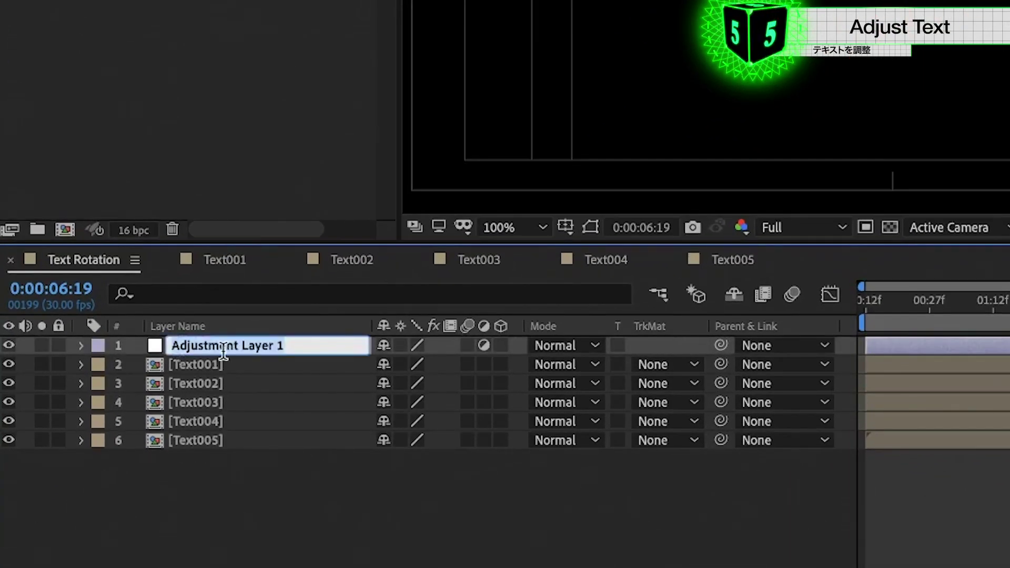
text(Glow)
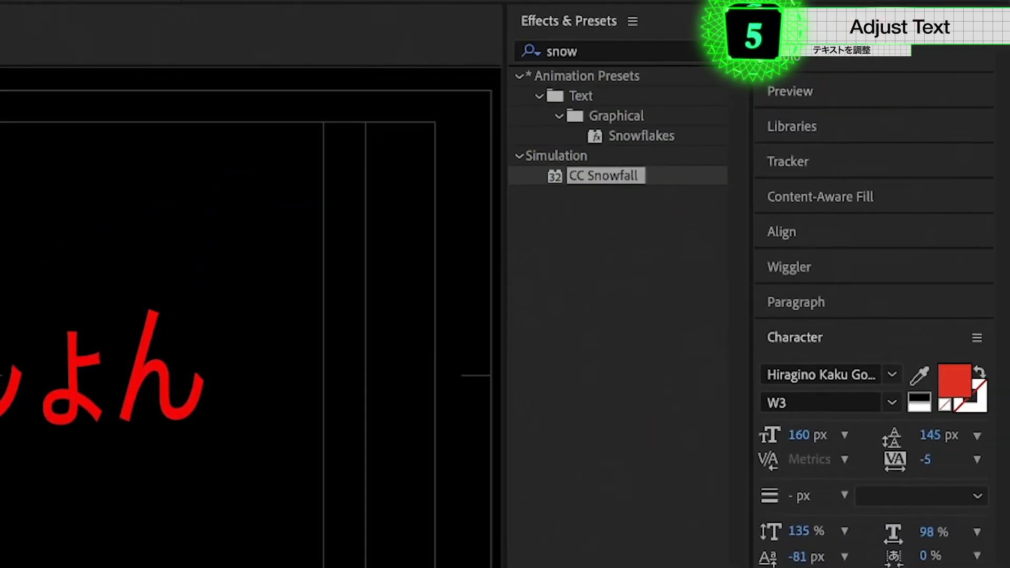
Apply the Glow effect with Threshold 30% and Radius 30, then check the glowing letters.
click(671, 53)
text(gl)
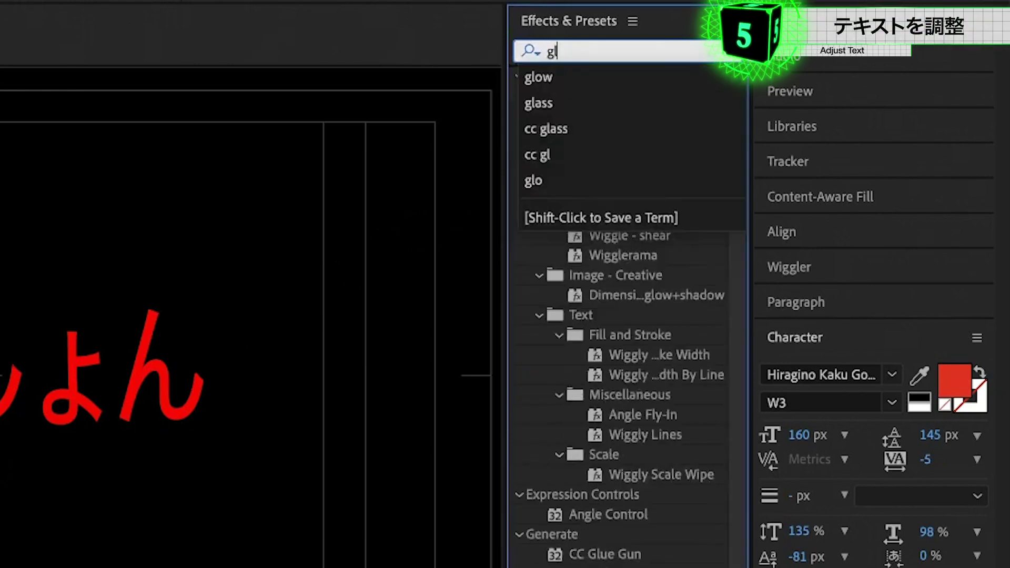
text(ow)
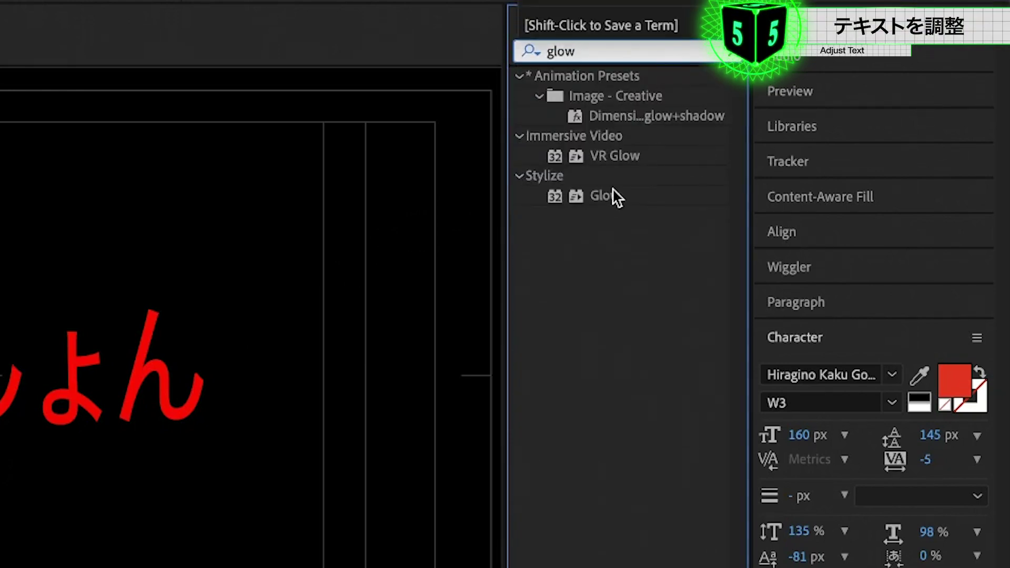
double_click(613, 193)
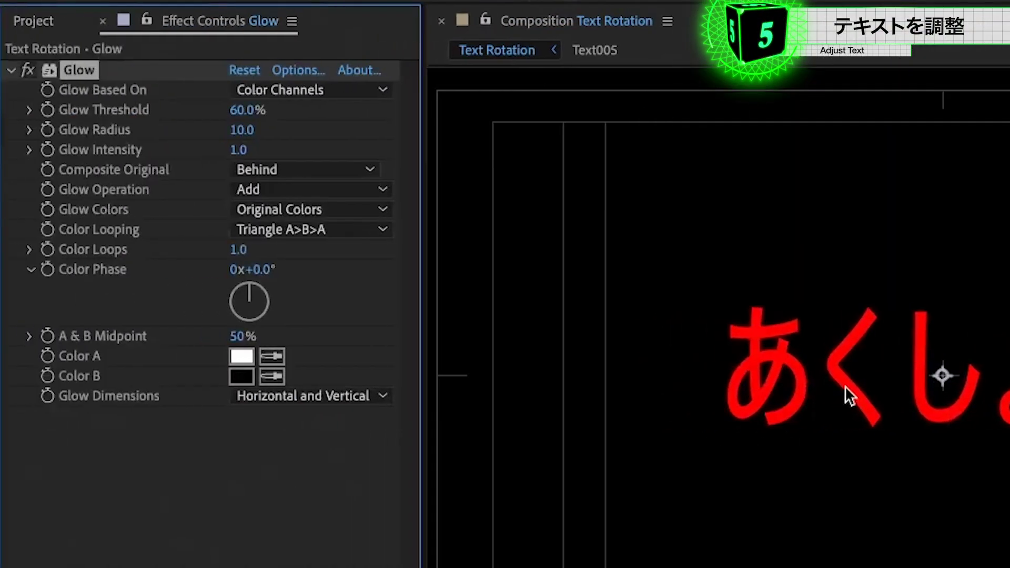
click(243, 111)
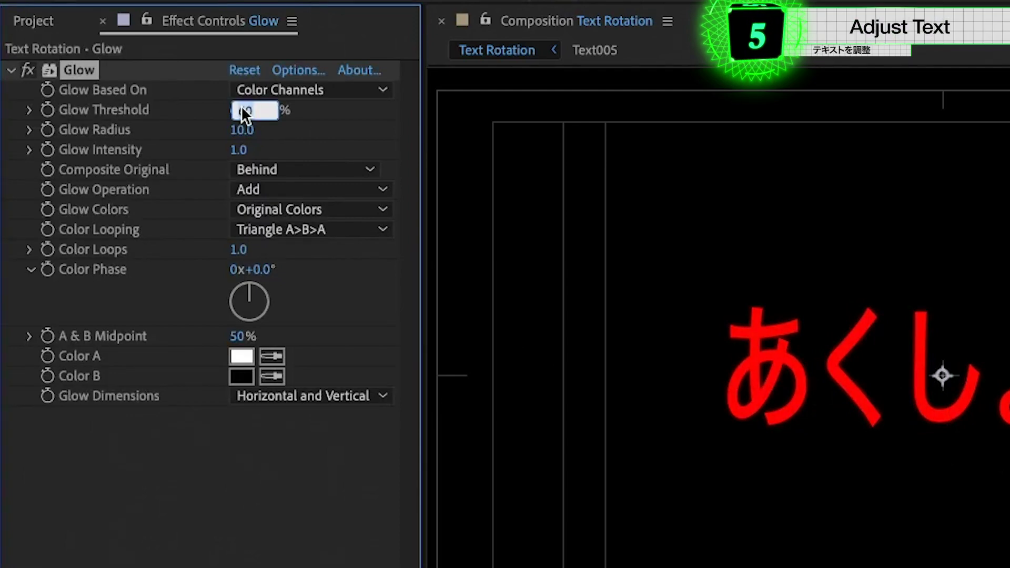
text(30)
key(Return)
click(241, 129)
text(30)
key(Return)
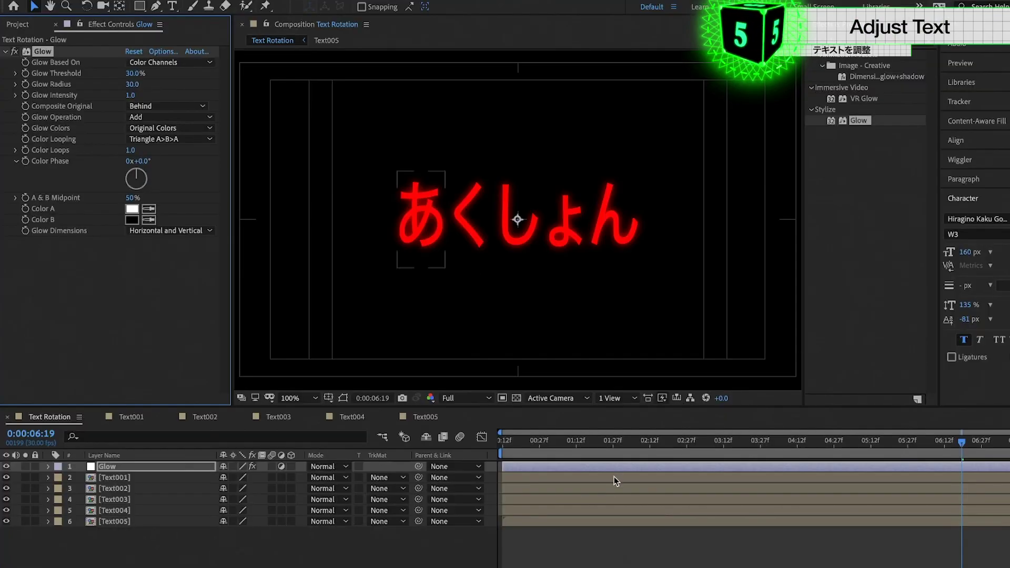
mouse_move(603, 443)
mouse_down()
mouse_move(807, 444)
mouse_move(584, 444)
mouse_move(697, 444)
mouse_up()
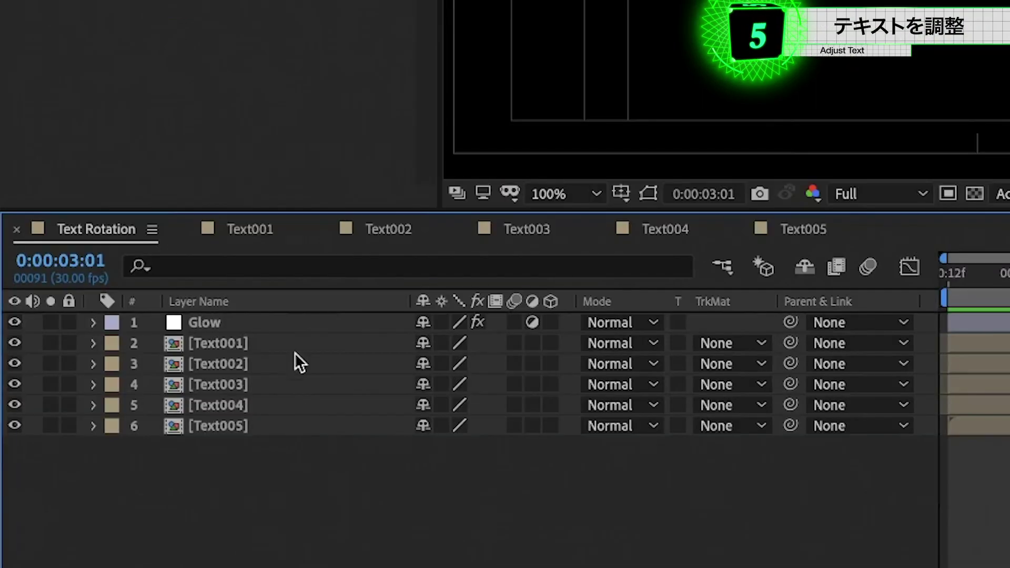
Precompose all six layers into a new comp named Text Animation.
drag(154, 545, 121, 498)
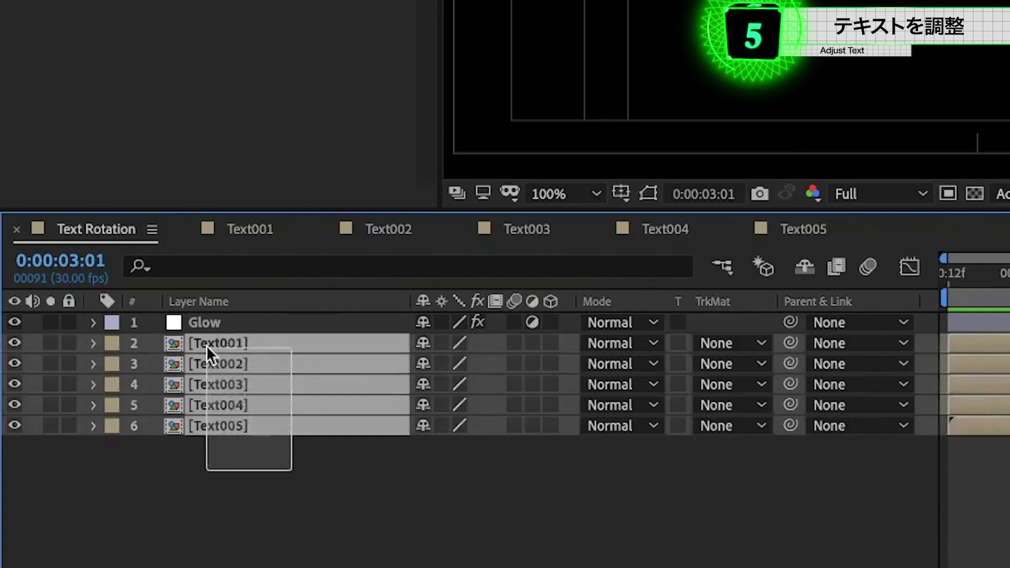
drag(231, 383, 192, 317)
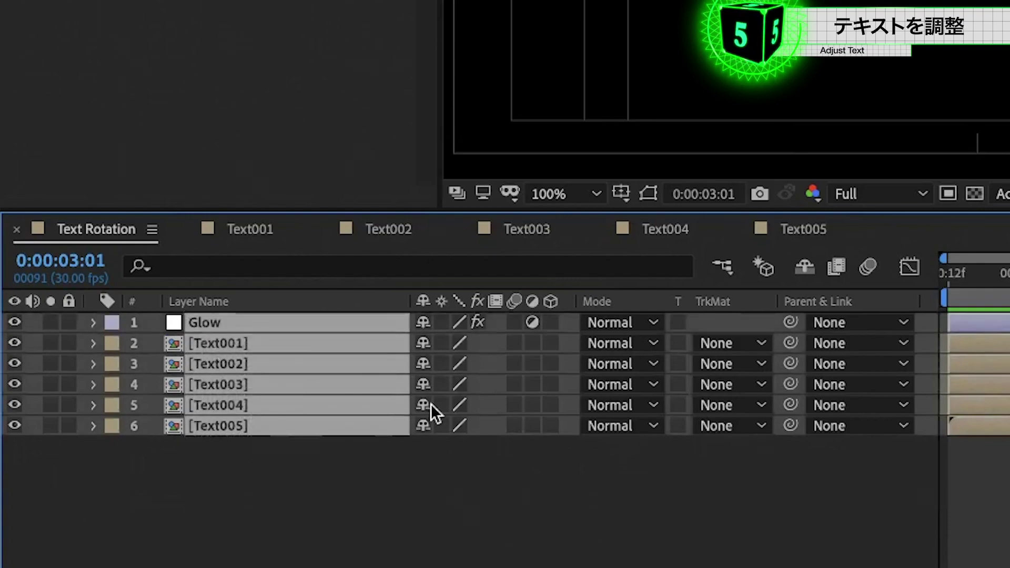
key(ctrl+shift+c)
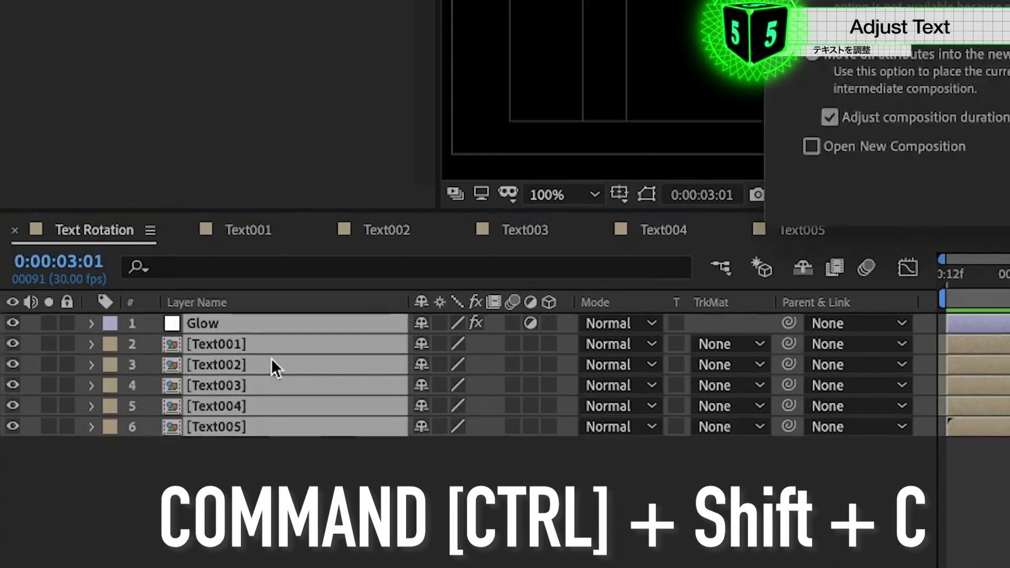
text(Text Animation)
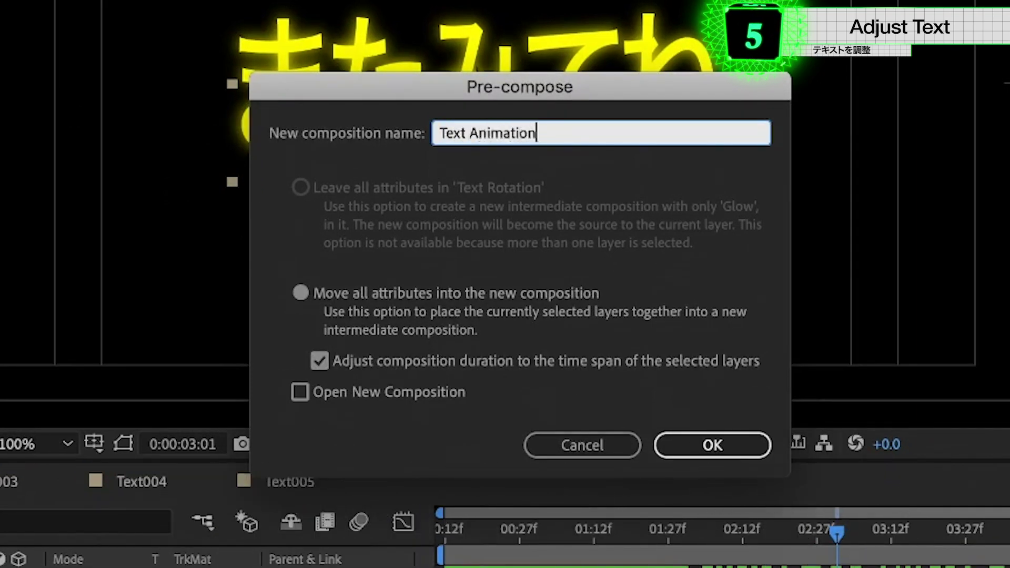
key(Return)
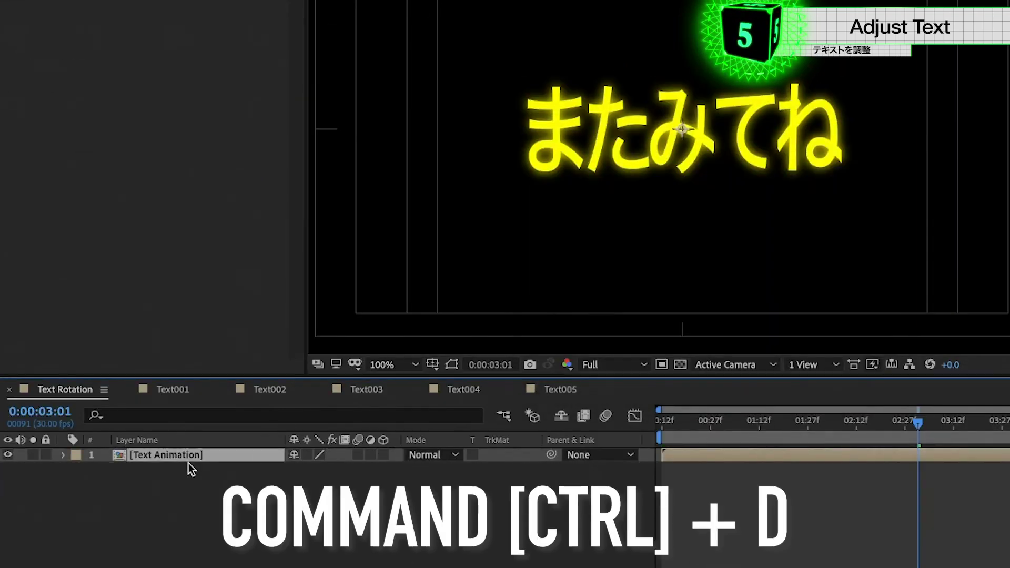
Duplicate the Text Animation layer, make it 3D and tip it to 100° X Rotation.
key(ctrl+d)
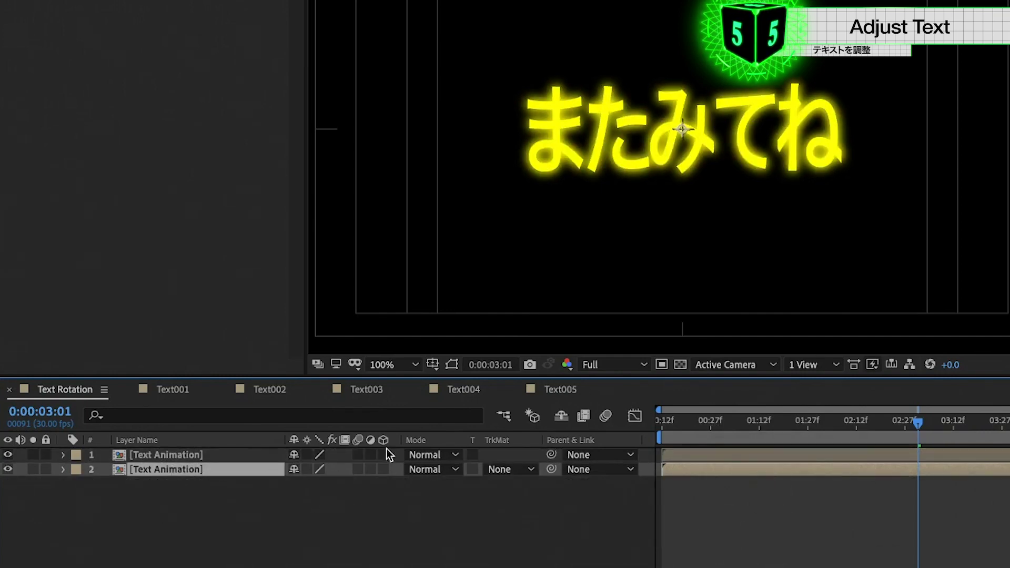
click(384, 454)
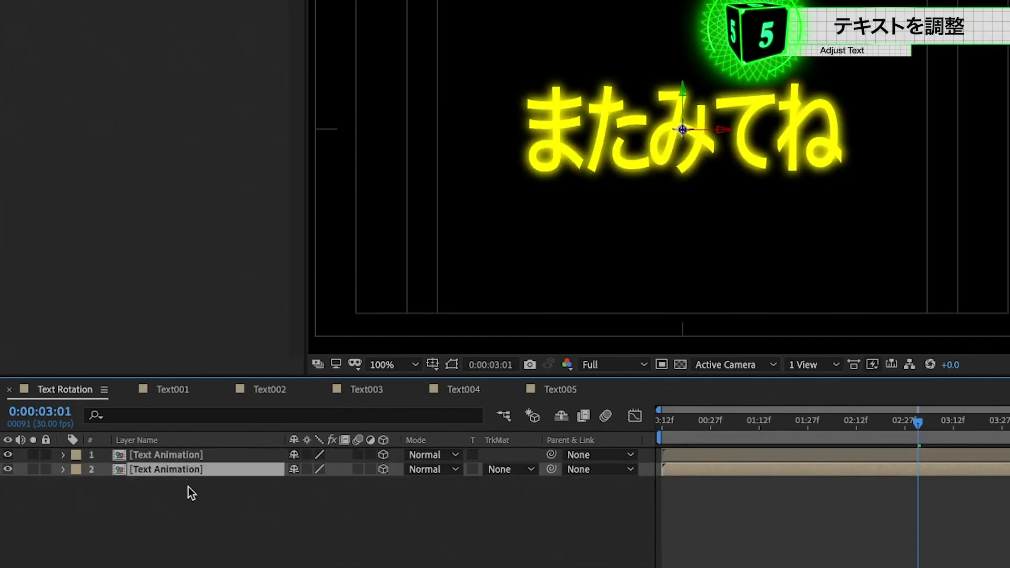
key(r)
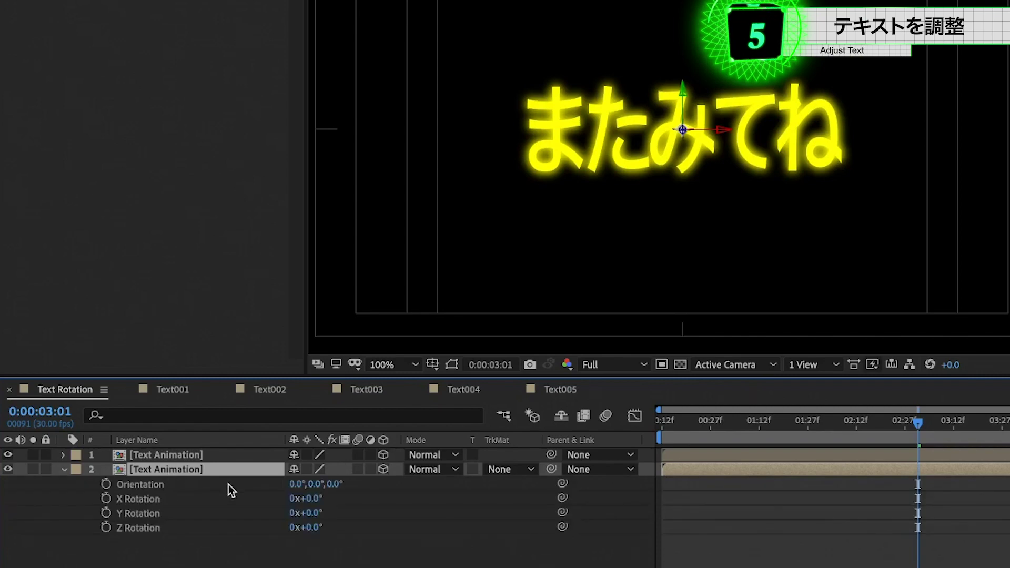
drag(313, 503, 399, 501)
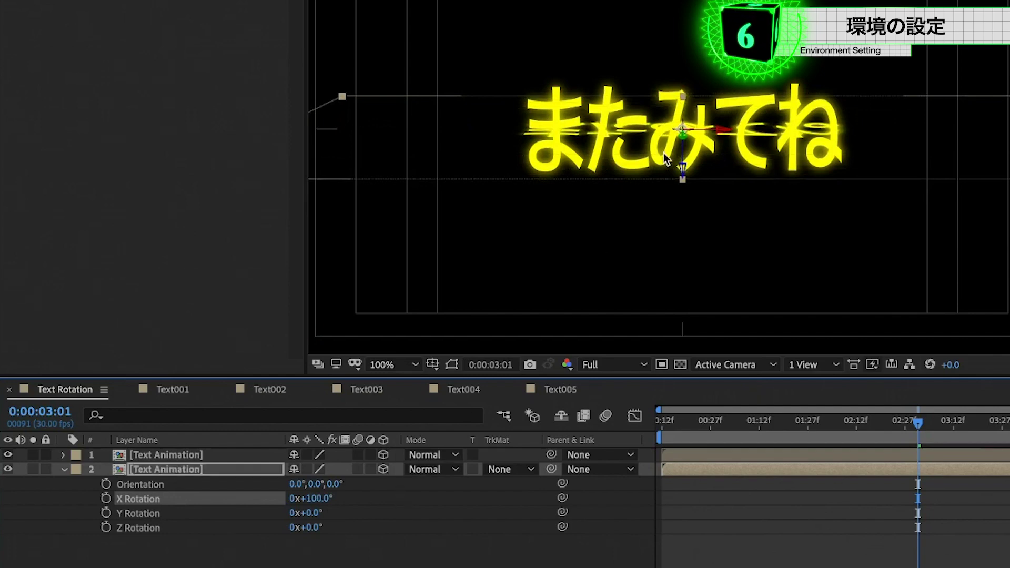
Move the tipped copy below the original text, rename it Reflection and collapse its properties.
drag(683, 160, 686, 282)
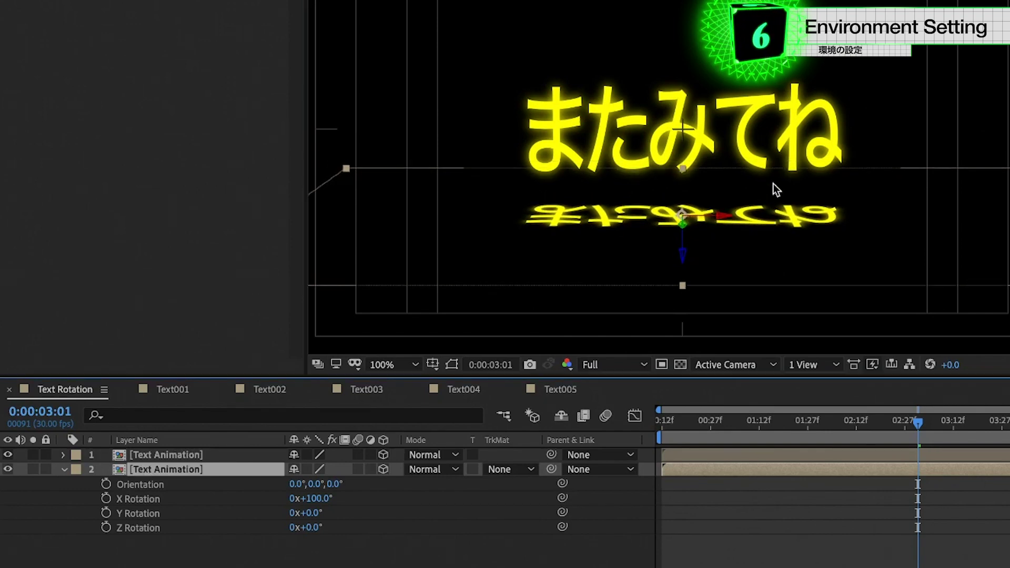
key(Return)
text(Reflec)
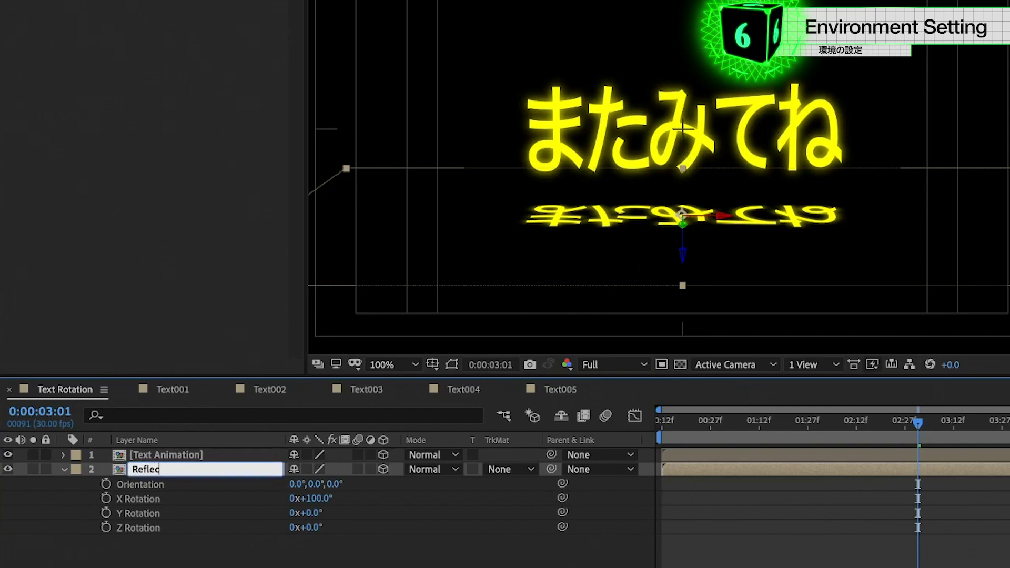
text(tion)
key(Return)
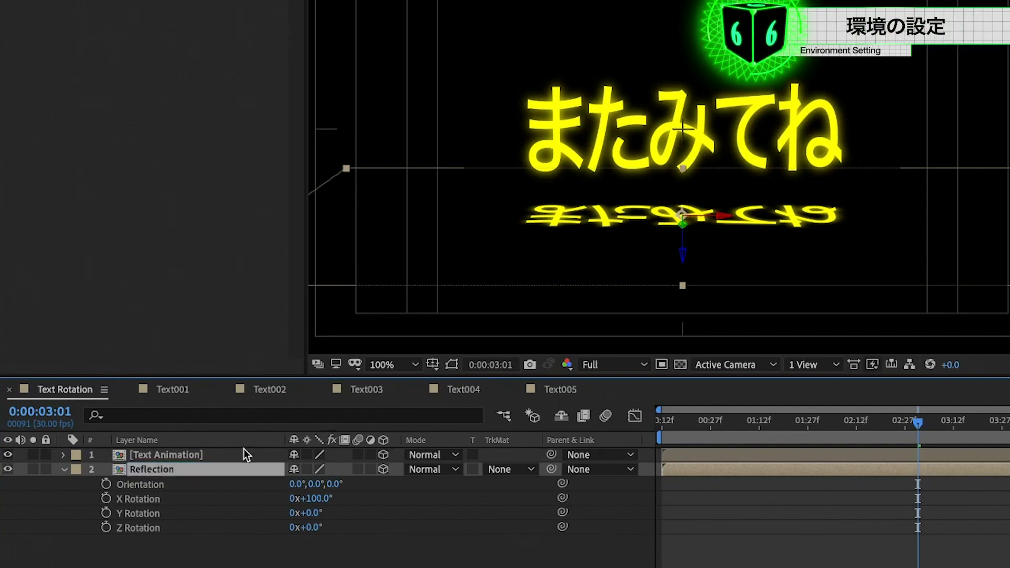
click(63, 469)
click(169, 556)
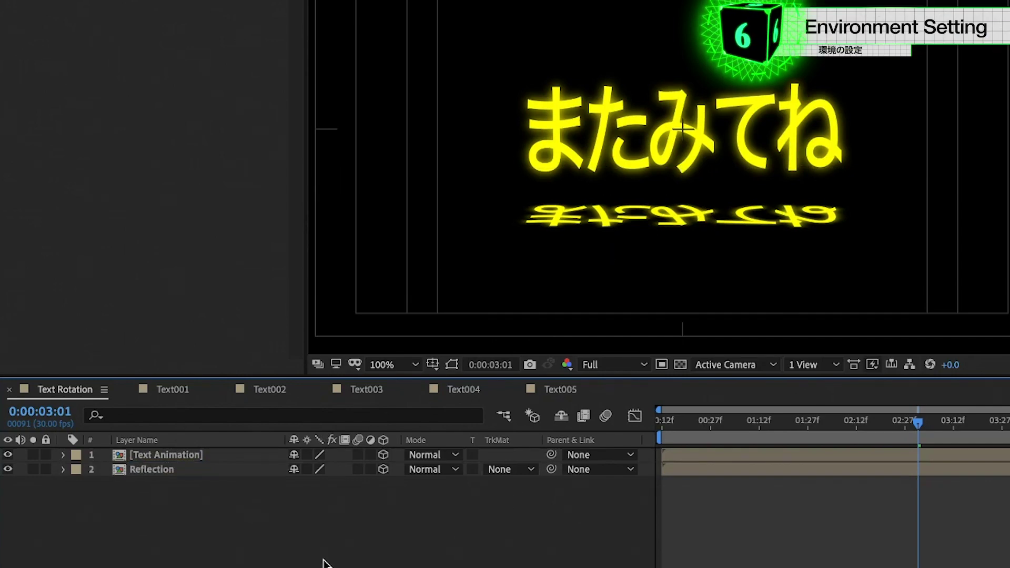
Create a new solid layer named Fractal.
key(ctrl+y)
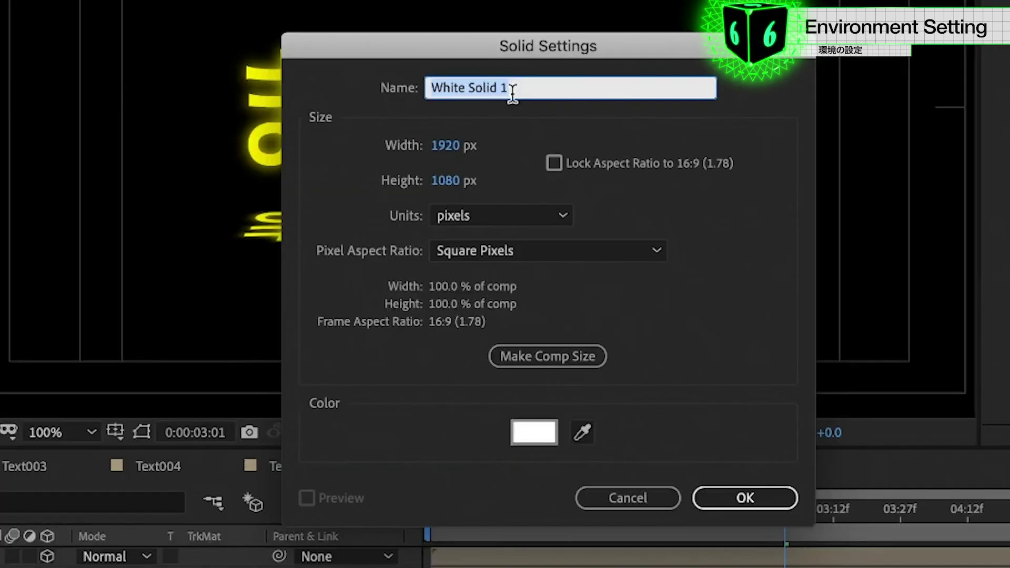
text(Fra)
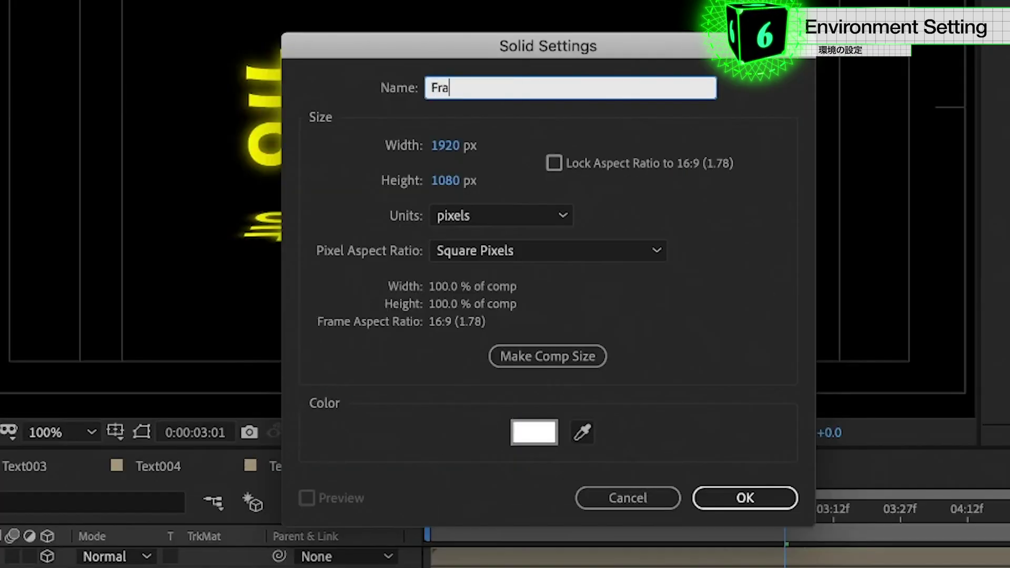
text(ctal)
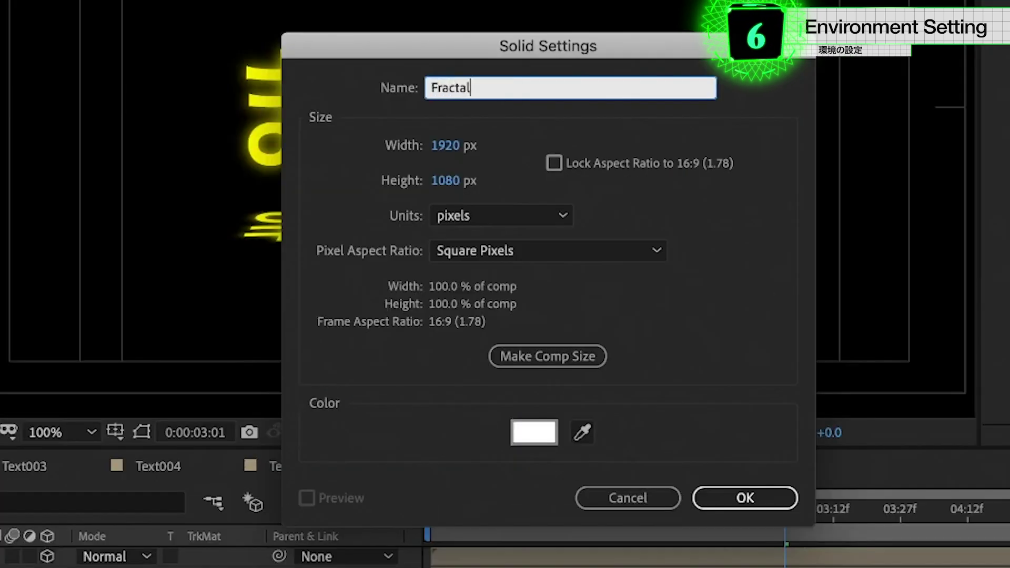
key(Return)
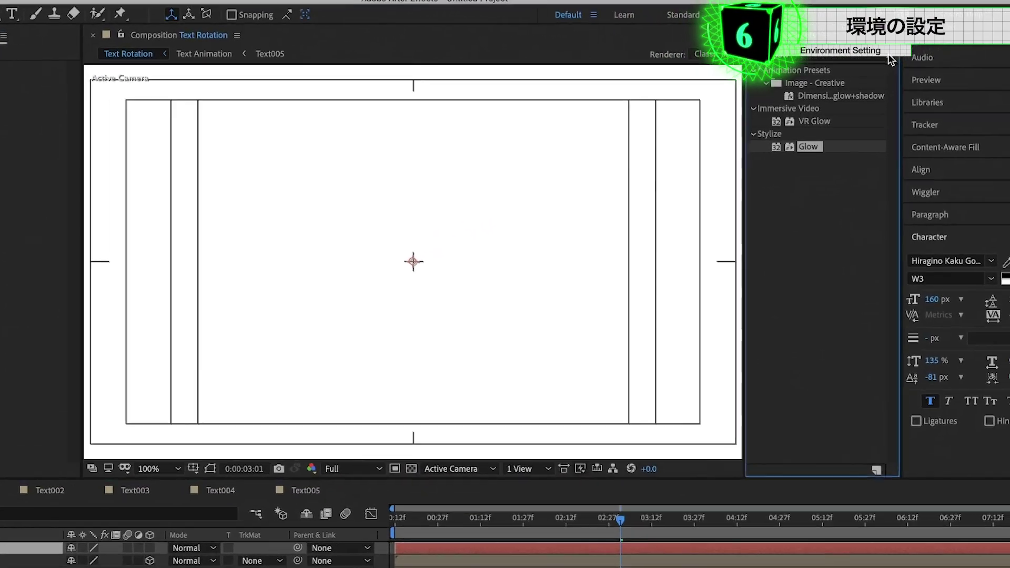
Apply Fractal Noise with Max fractal type, Contrast 158 and Brightness -25.
click(928, 45)
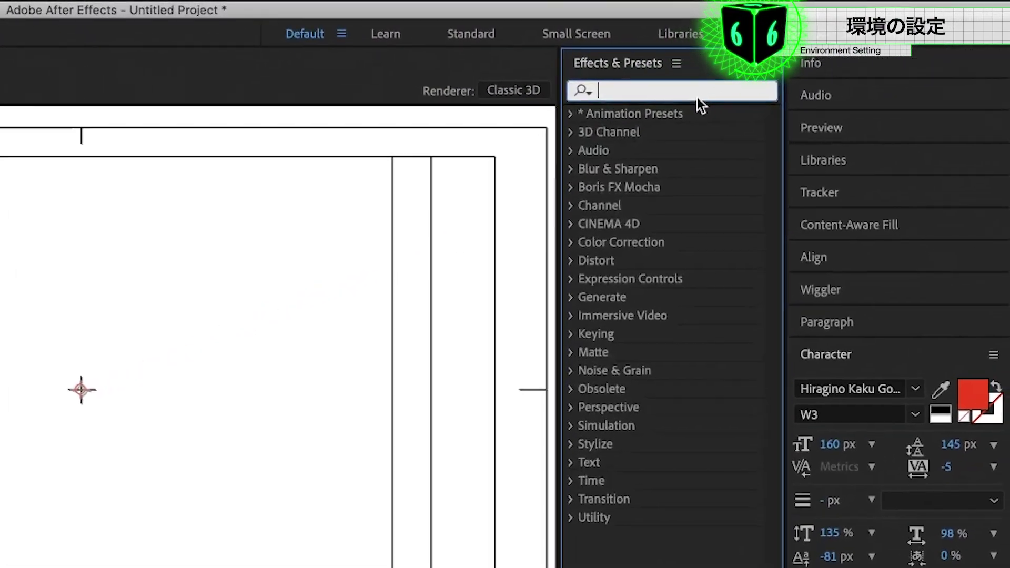
text(fractal)
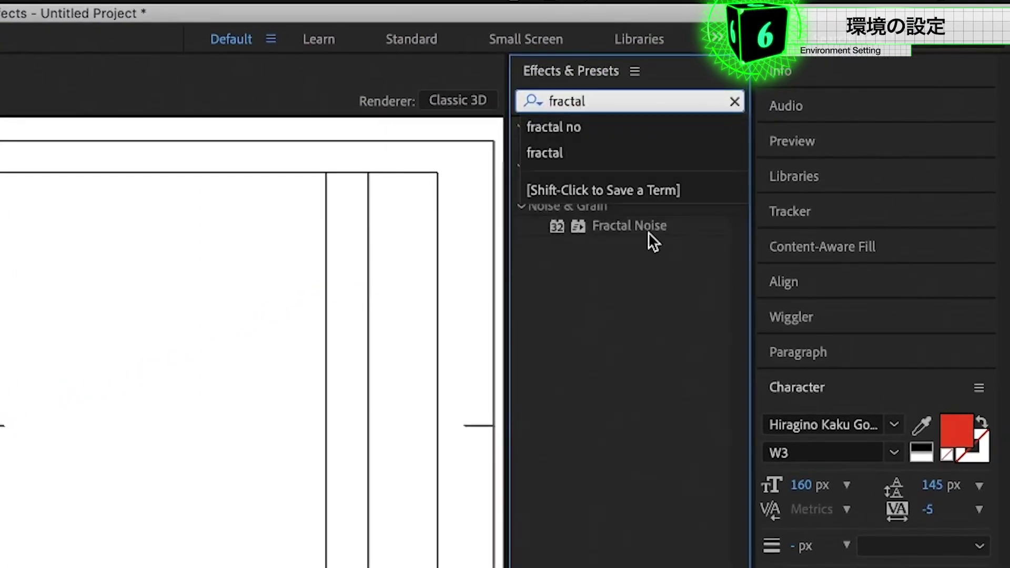
click(649, 232)
double_click(647, 228)
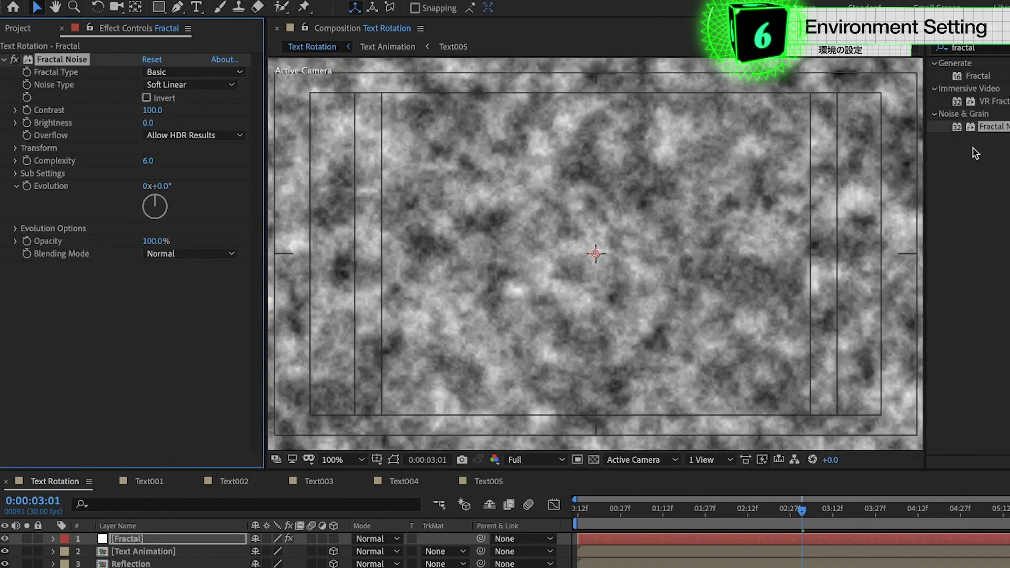
click(179, 74)
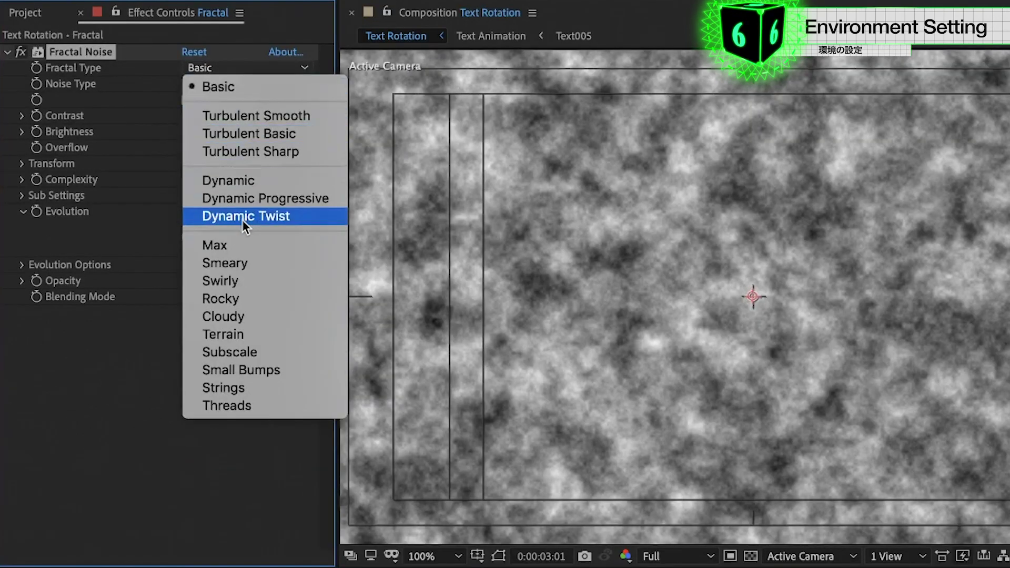
click(232, 246)
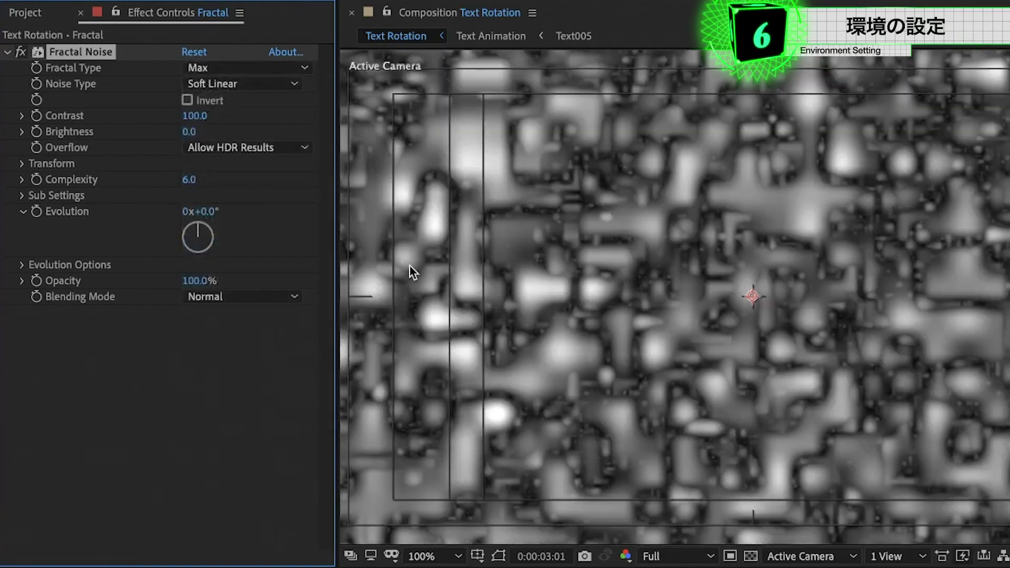
drag(190, 115, 248, 117)
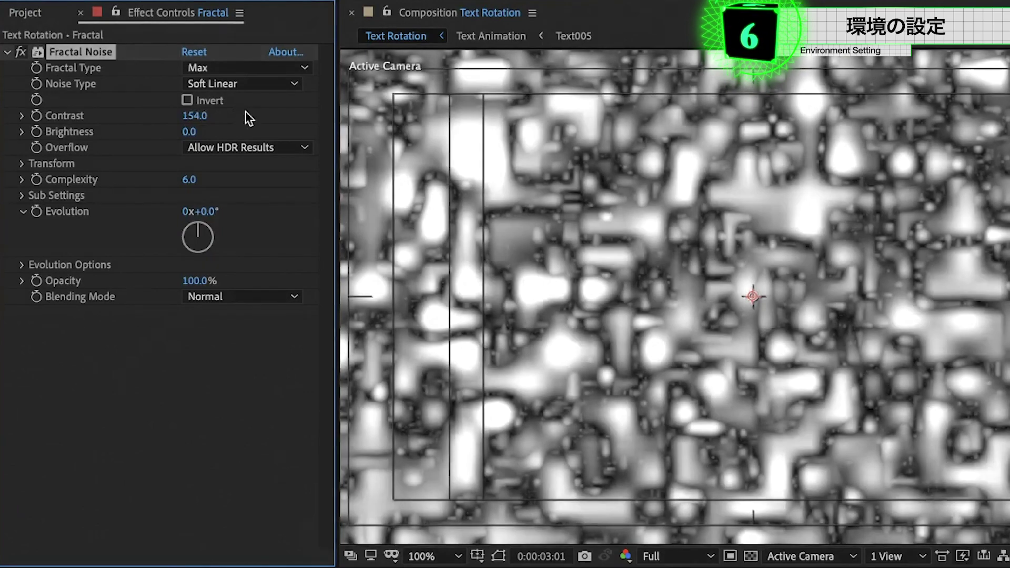
drag(189, 132, 165, 132)
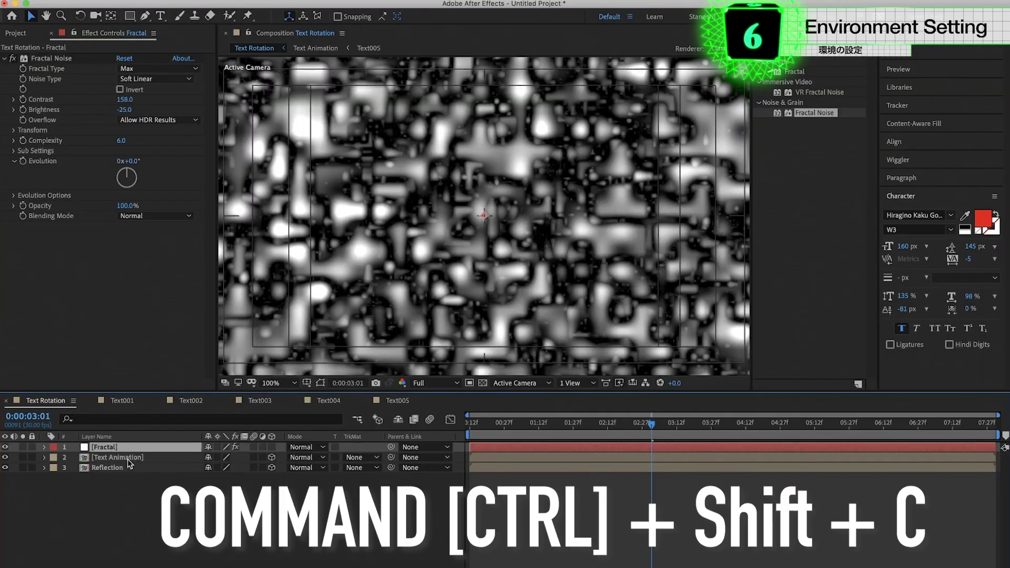
Pre-compose the Fractal layer as 'Floor' and place it beneath Text Animation as layer 2.
key(ctrl+shift+c)
text(Floor)
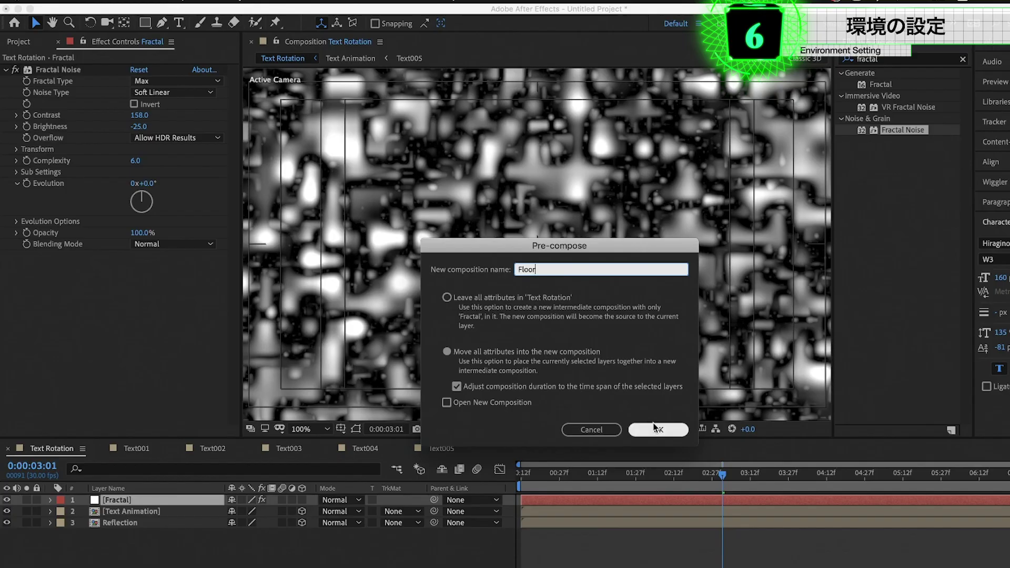
click(645, 425)
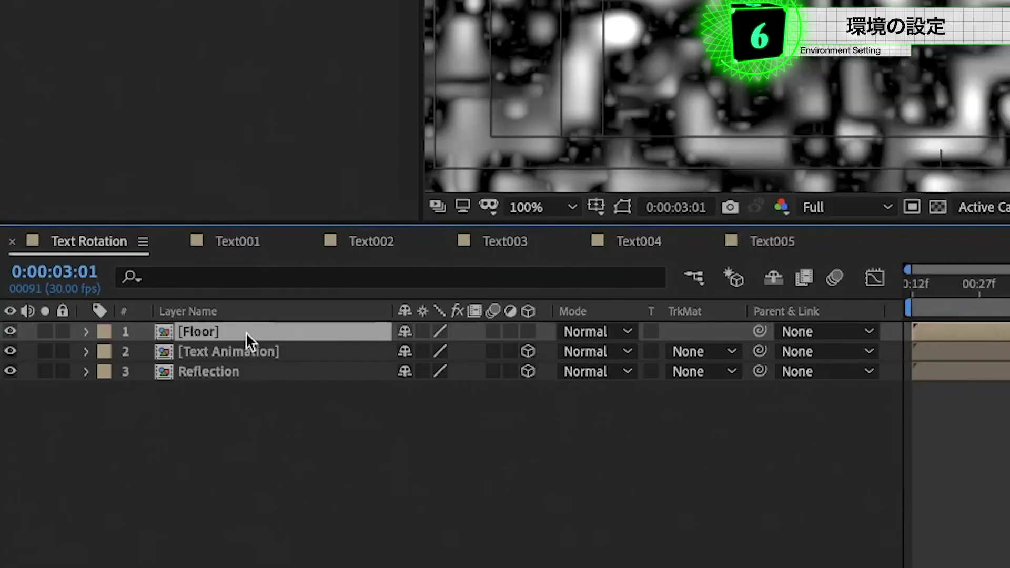
drag(144, 506, 138, 522)
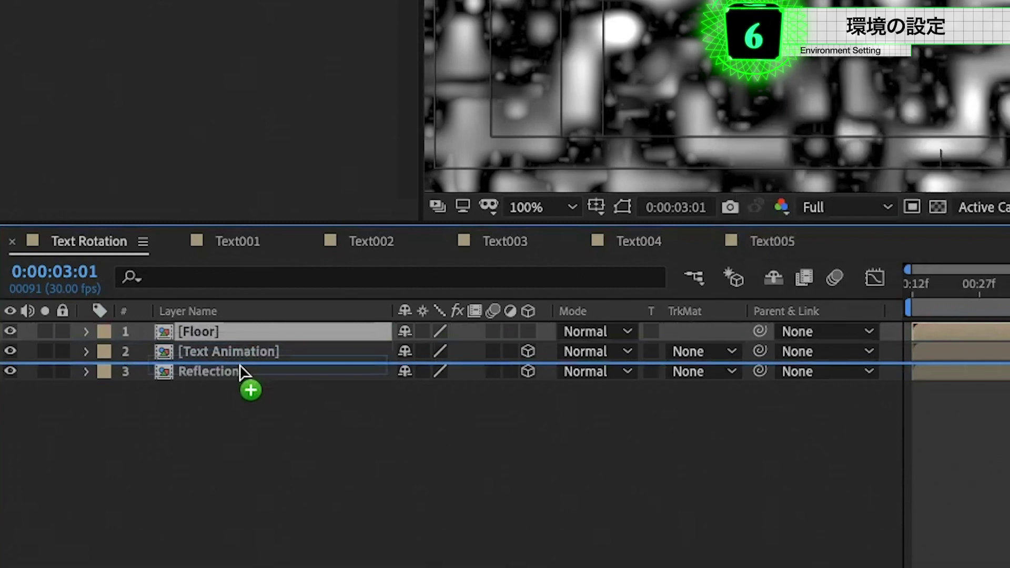
drag(239, 367, 239, 365)
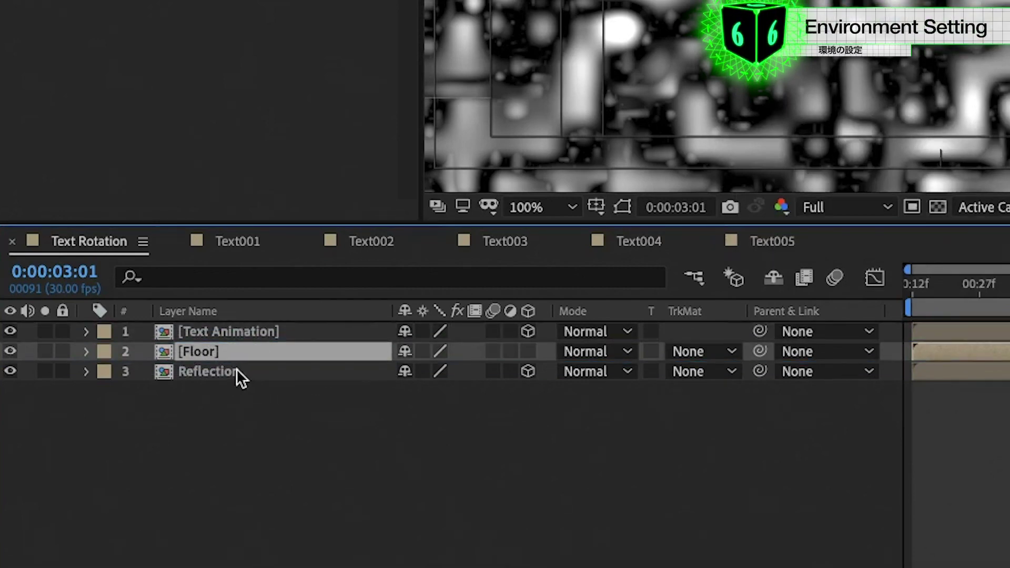
Make the Floor layer 3D and set its X Rotation to 100°.
click(529, 352)
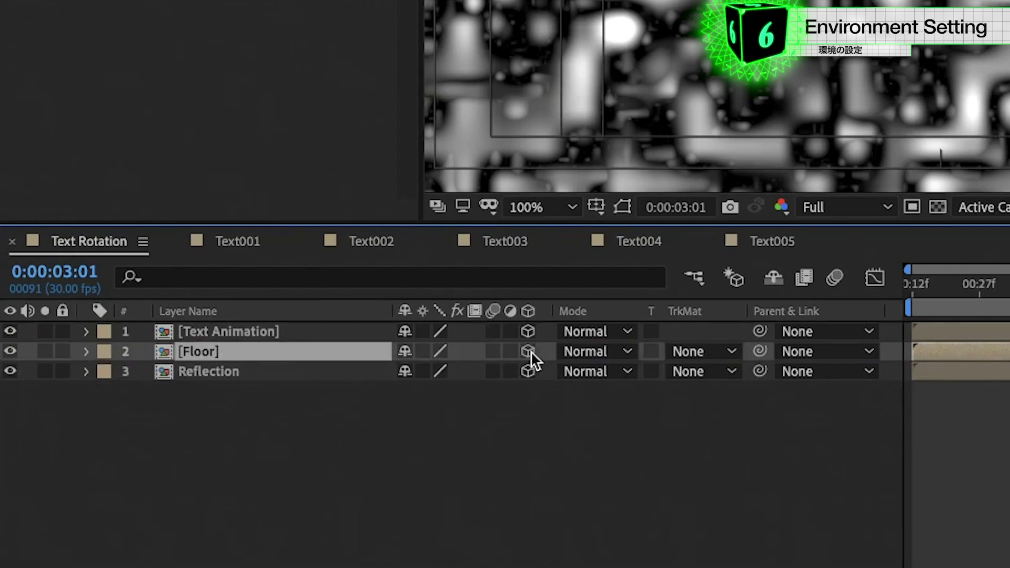
key(r)
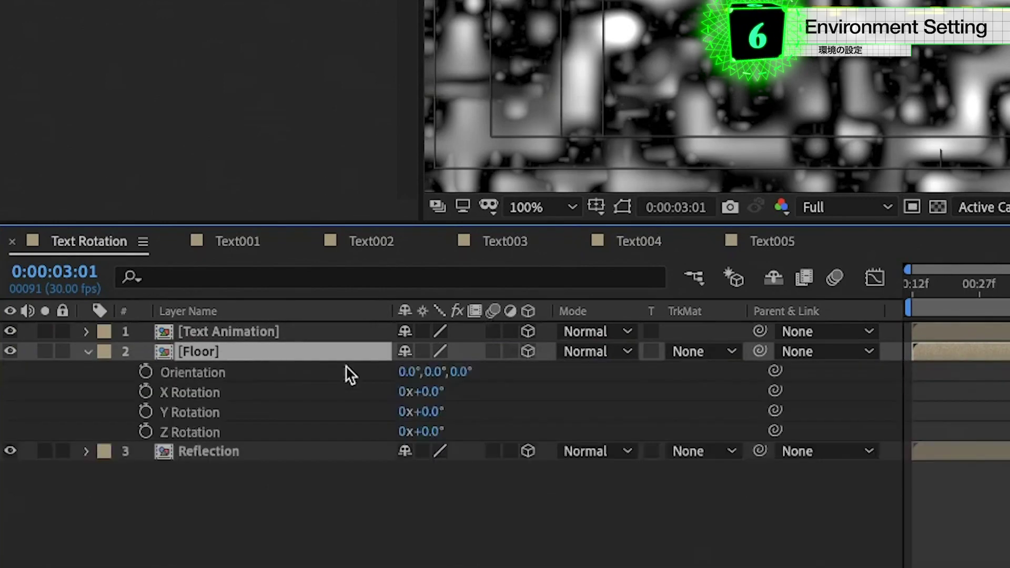
click(429, 392)
text(00)
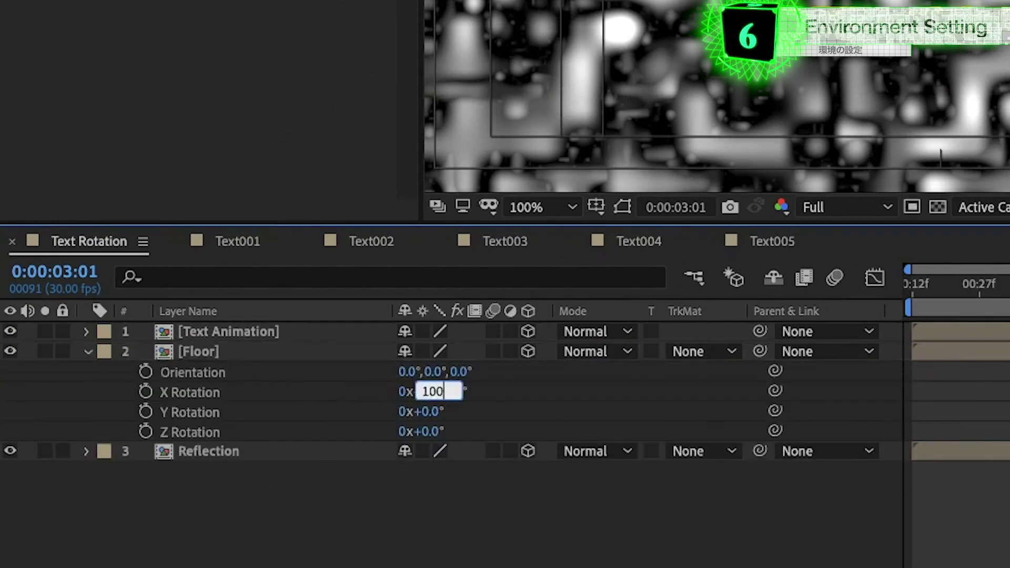
key(Return)
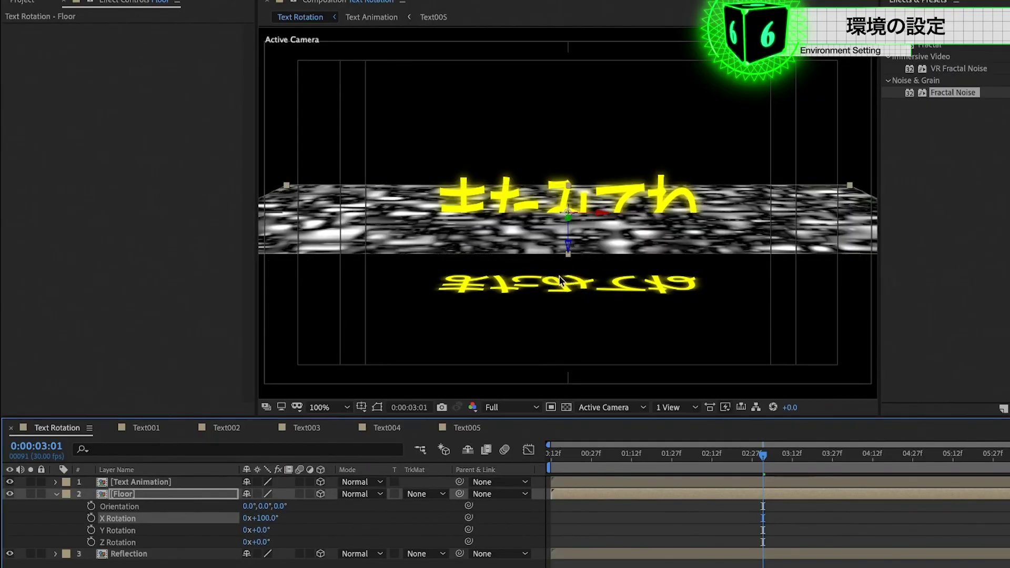
Lower the Floor layer in the viewer and enlarge it to 121% scale.
mouse_move(569, 243)
mouse_down()
mouse_move(570, 329)
mouse_move(566, 315)
mouse_up()
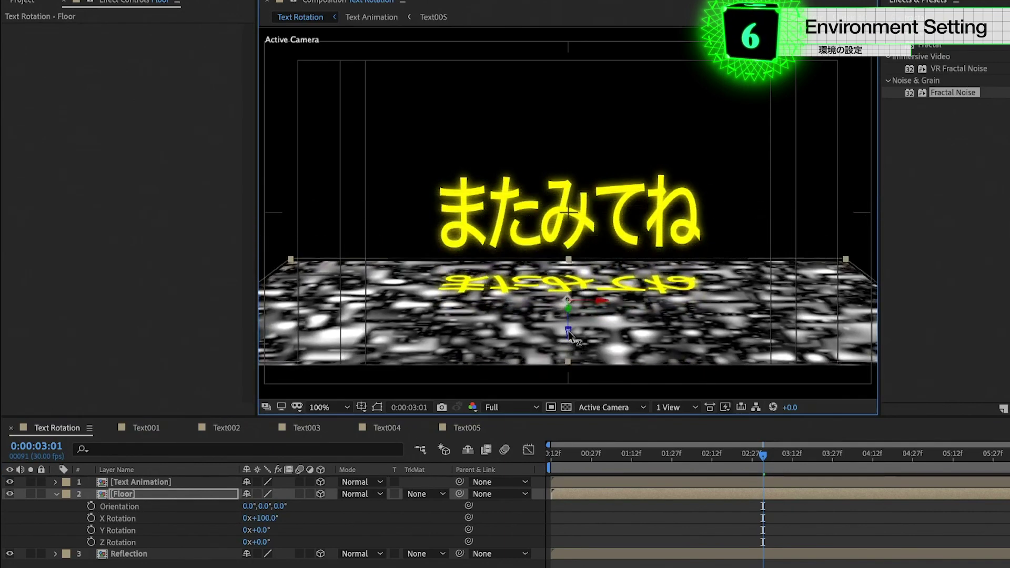
drag(567, 315, 567, 316)
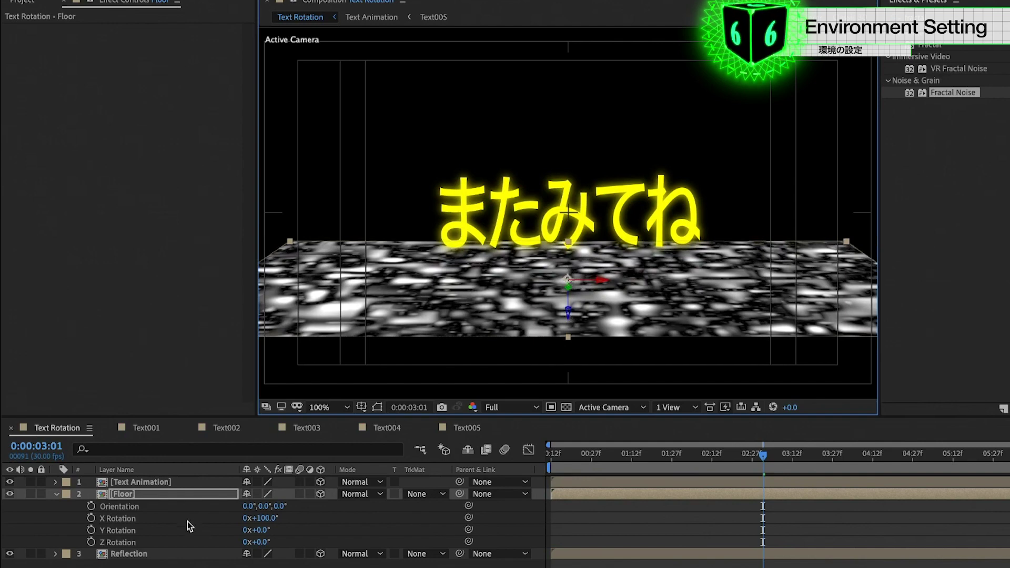
key(s)
drag(257, 507, 376, 369)
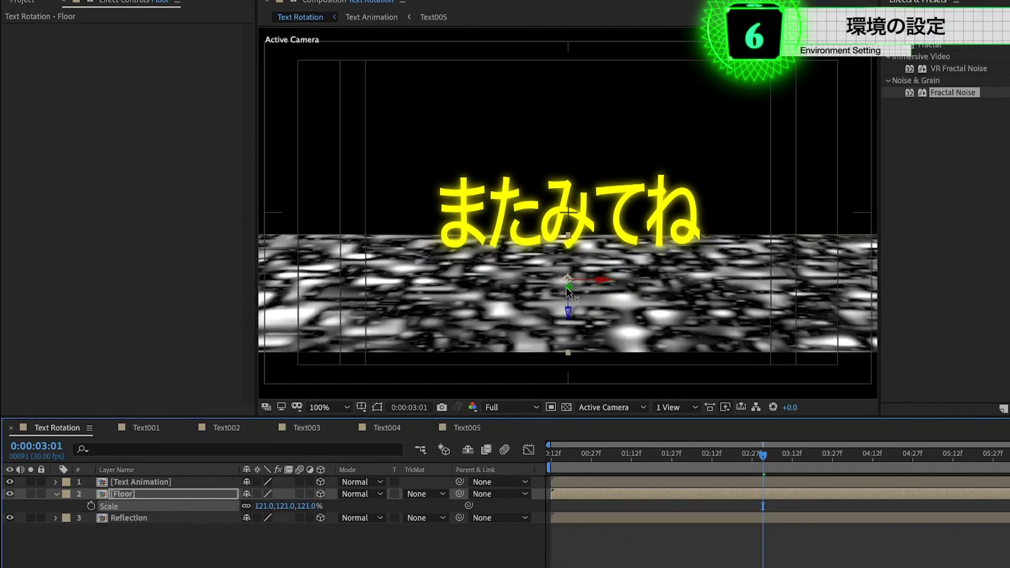
Drop the Floor slightly further to lower the horizon, then collapse its properties.
drag(566, 288, 551, 395)
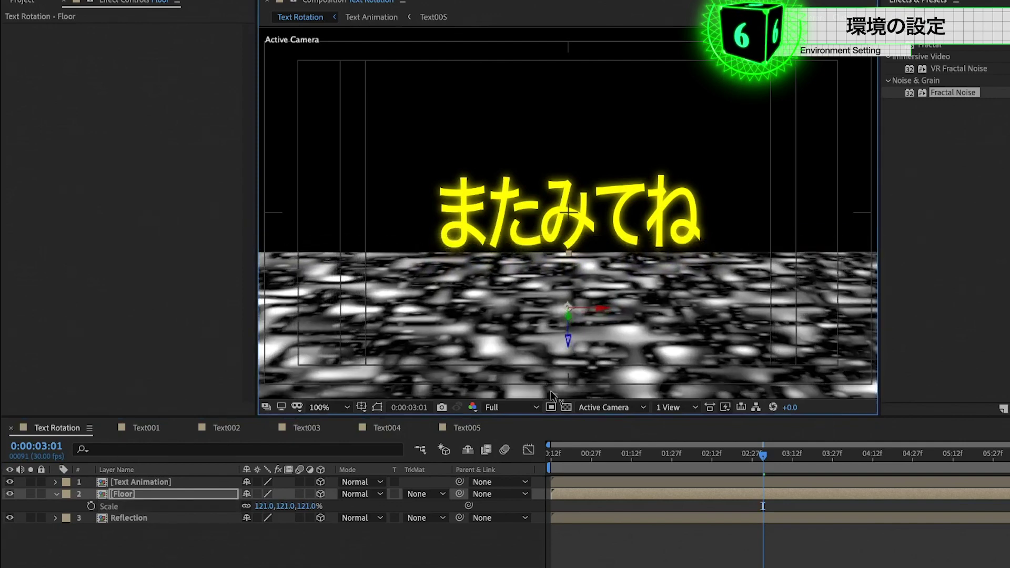
drag(552, 395, 551, 385)
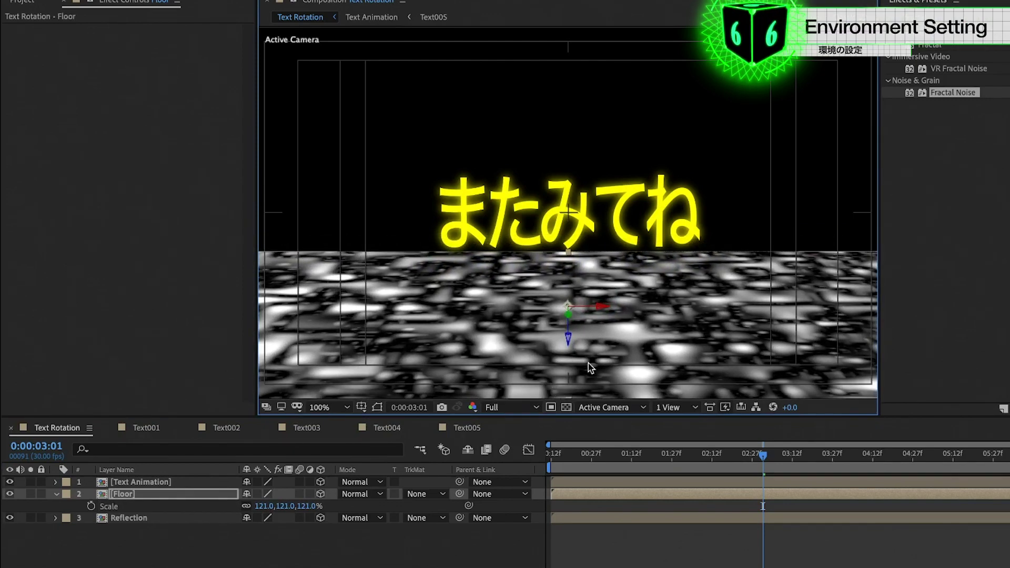
click(151, 494)
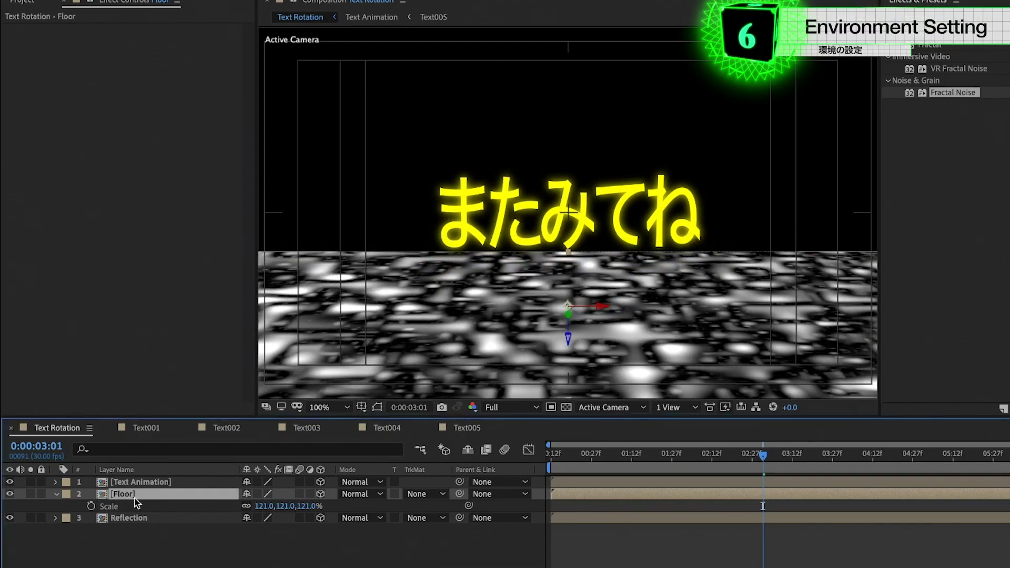
click(57, 494)
click(144, 529)
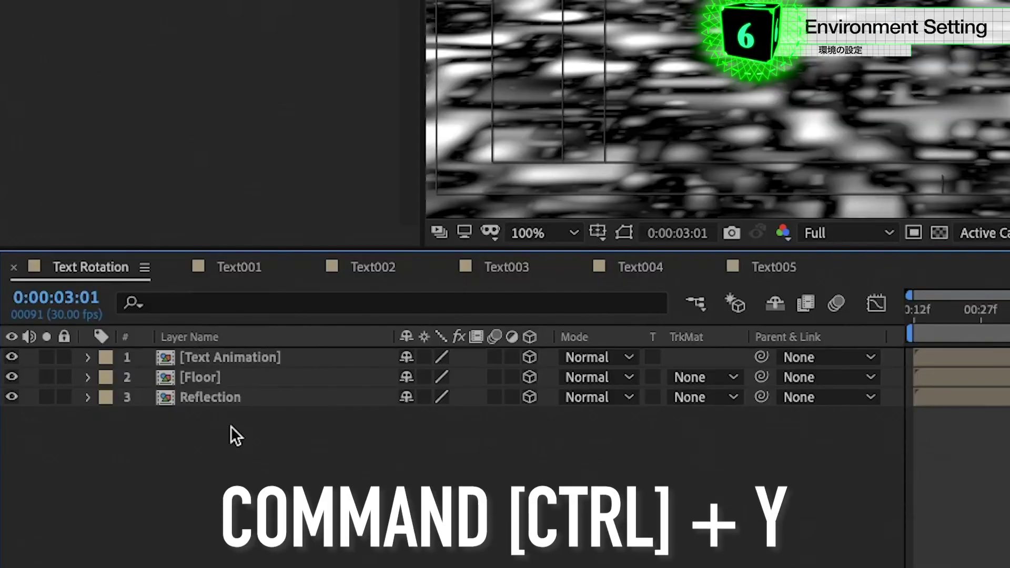
Add an adjustment layer below Floor with Compound Blur using 2. Floor as the Blur Layer.
key(ctrl+alt+y)
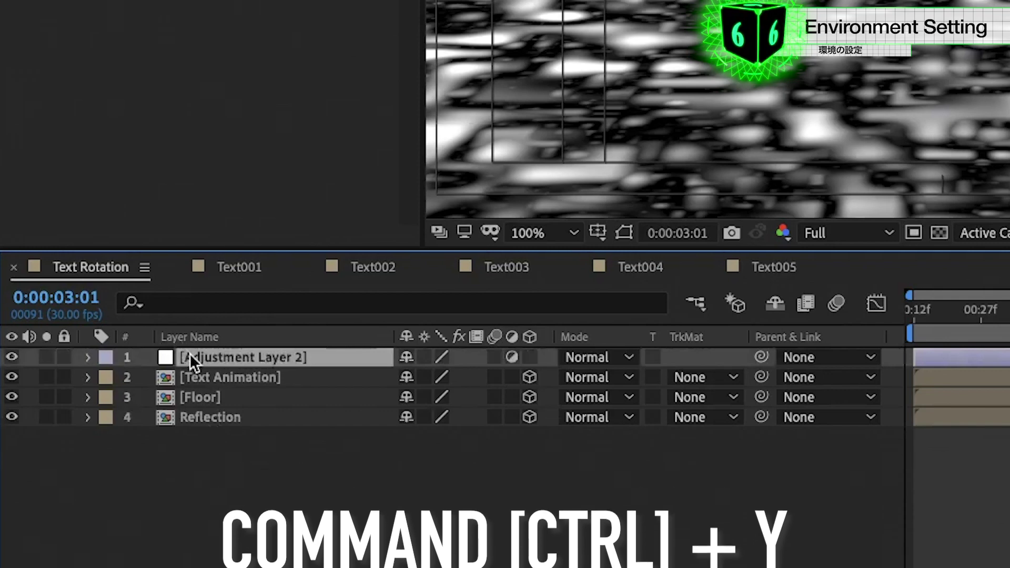
drag(190, 353, 193, 409)
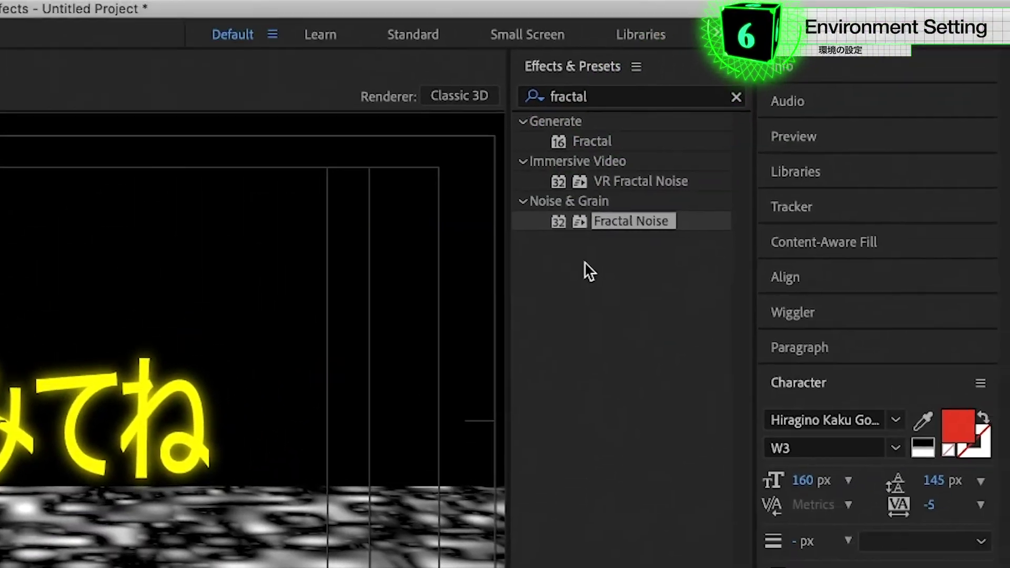
text(lur)
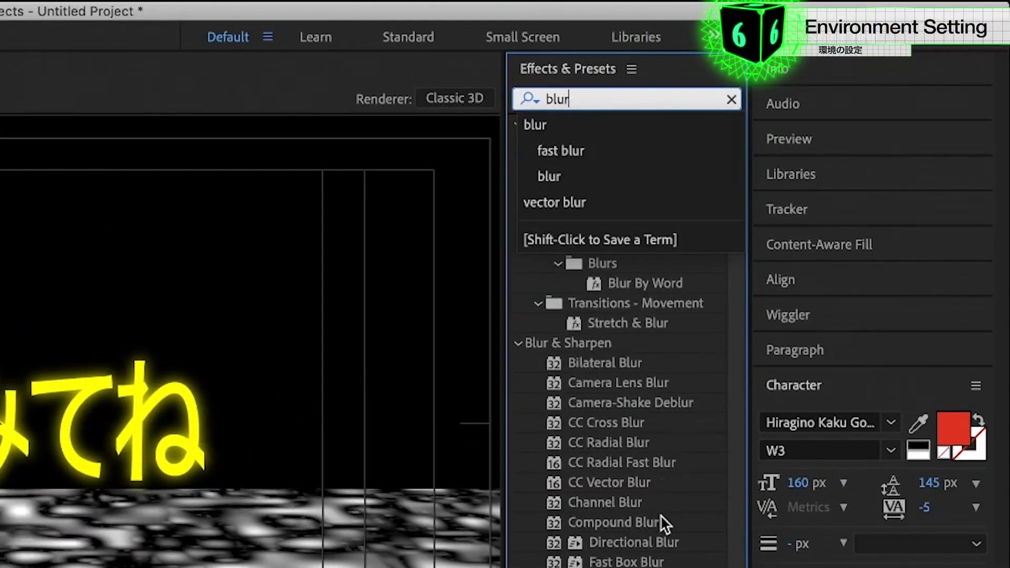
double_click(628, 525)
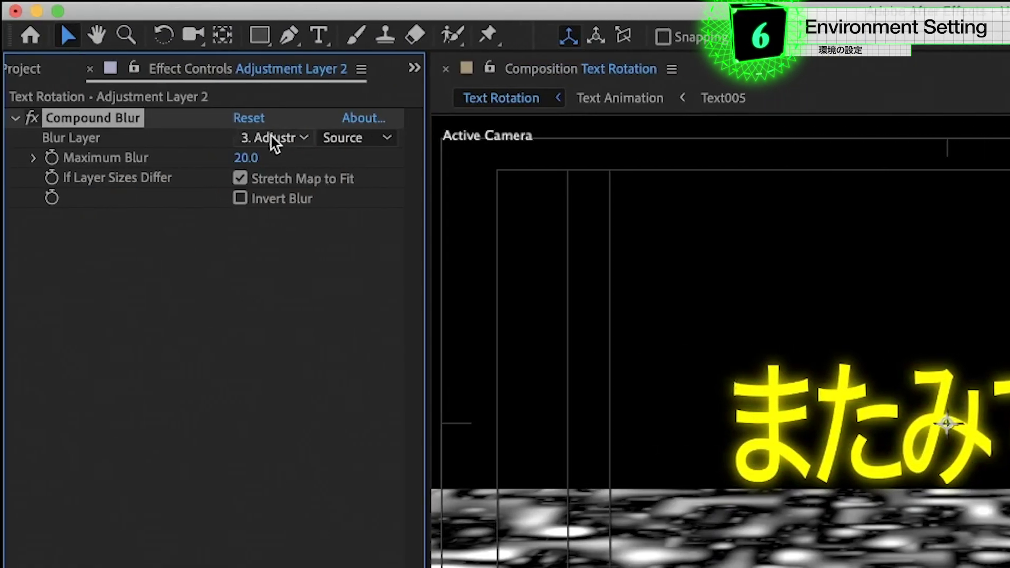
click(273, 139)
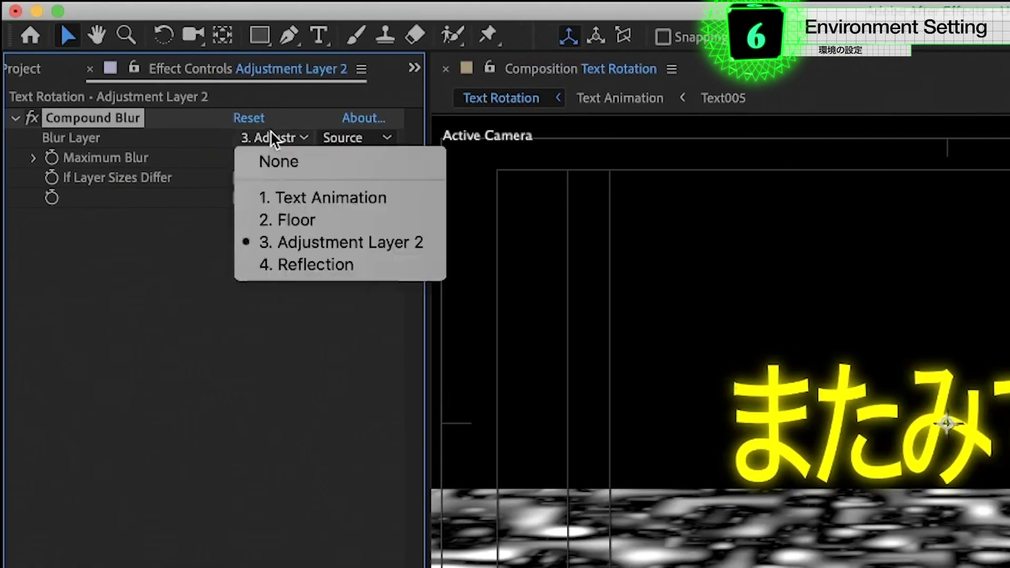
click(292, 219)
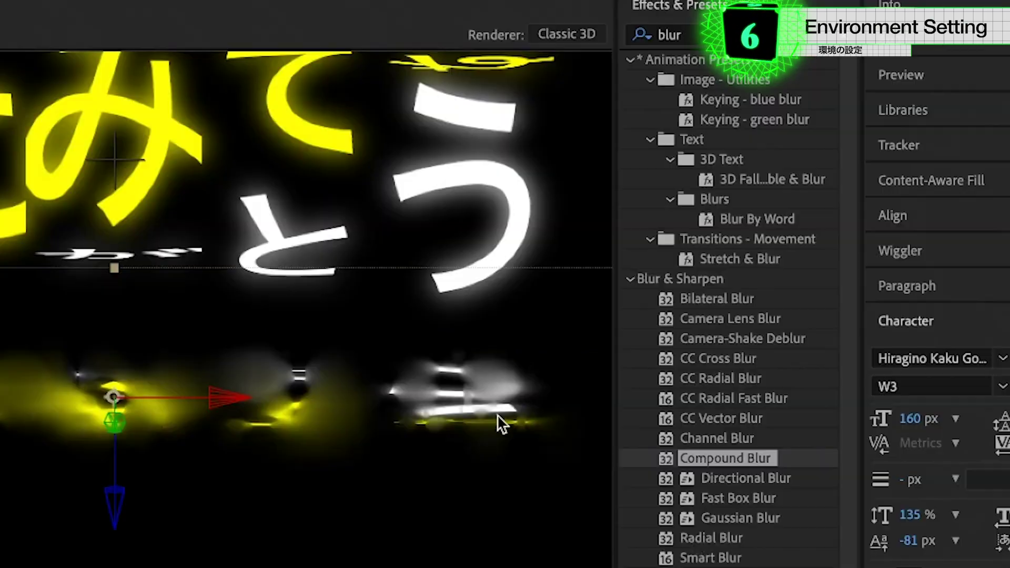
Give the Reflection layer a Fast Box Blur with radius 4.0 and fit the composition in the viewer.
scroll(779, 500, down, 2)
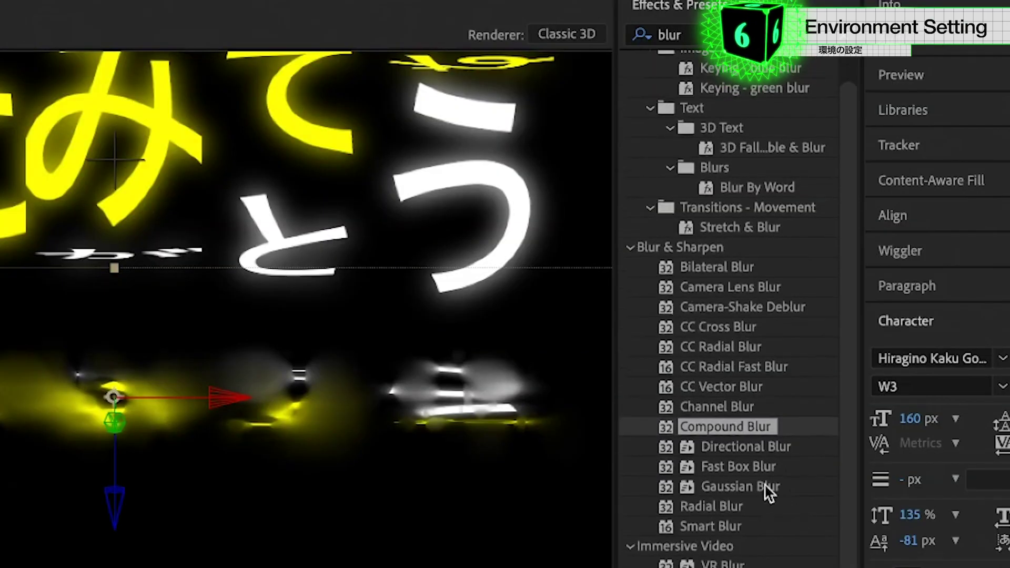
double_click(748, 468)
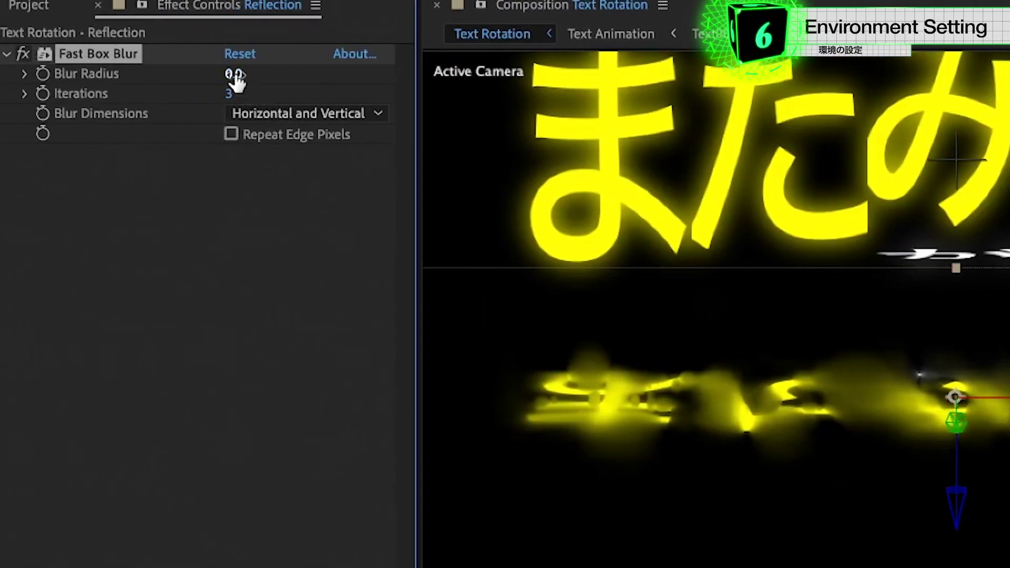
mouse_move(251, 75)
mouse_down()
mouse_move(242, 80)
mouse_move(250, 82)
mouse_up()
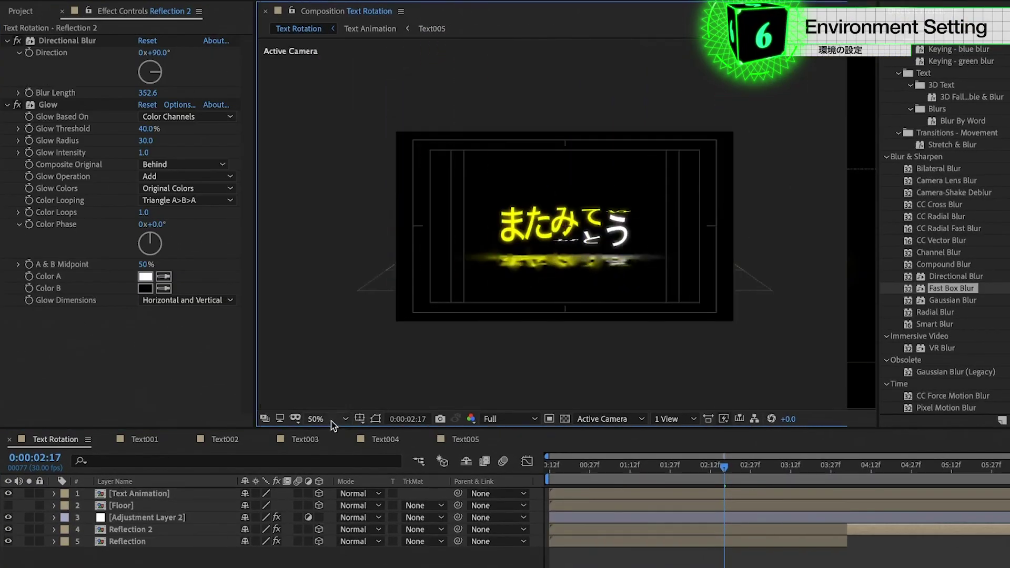
click(341, 184)
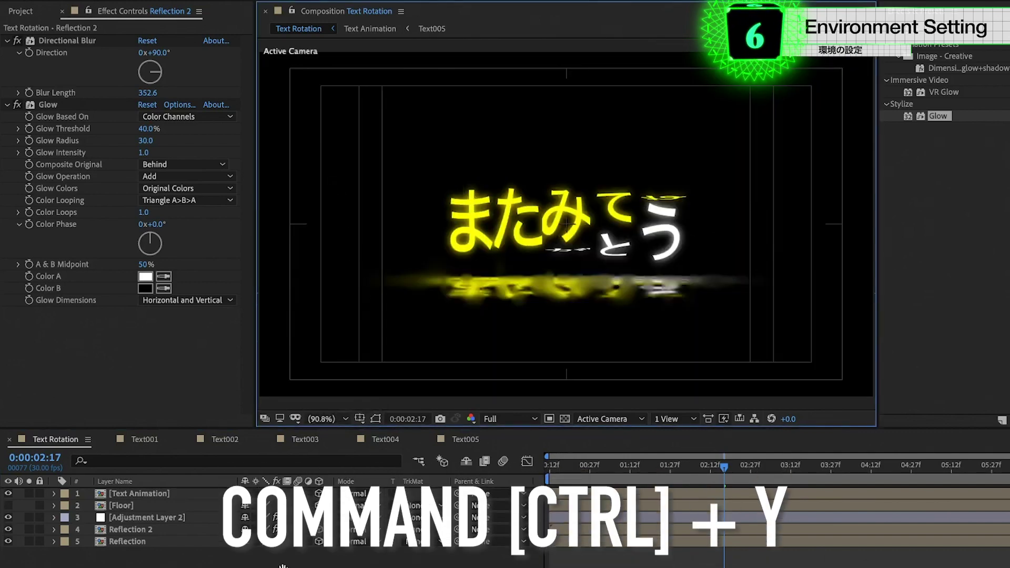
key(ctrl+y)
Create a solid named BG and move it to the bottom of the layer stack.
text(BG)
key(Return)
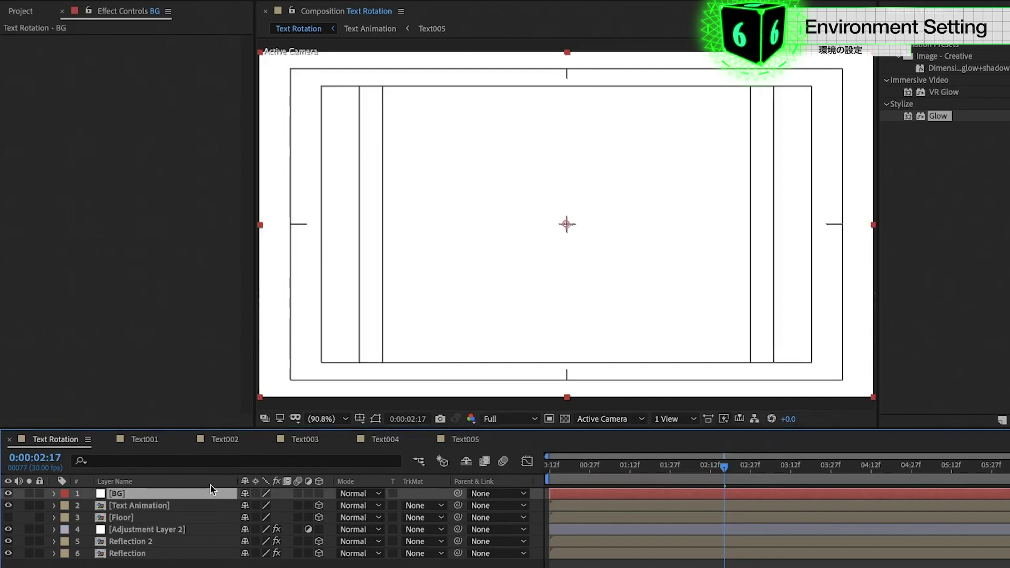
drag(166, 494, 167, 560)
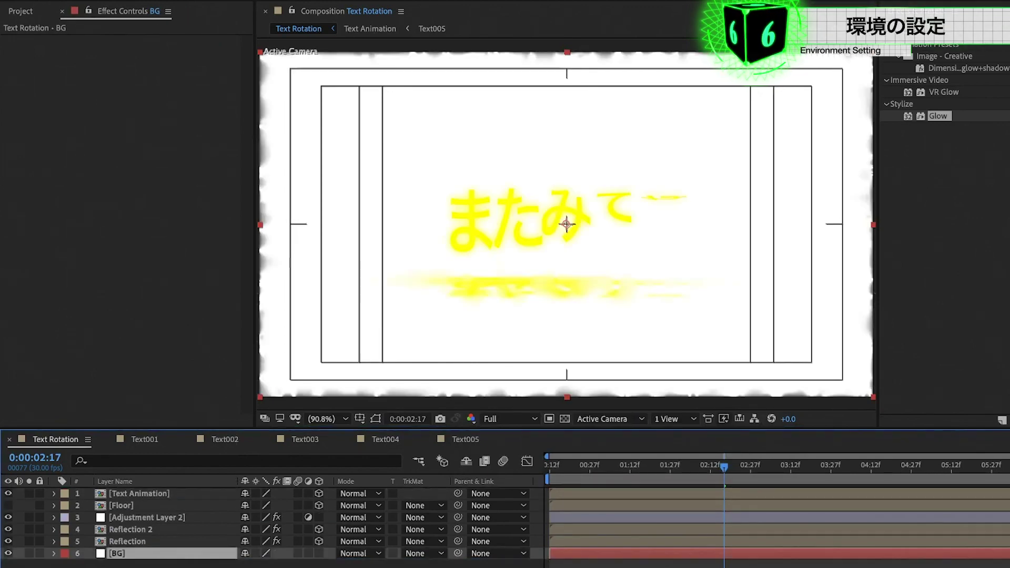
Apply Gradient Ramp to BG with a dark blue ramp color.
text(gradie)
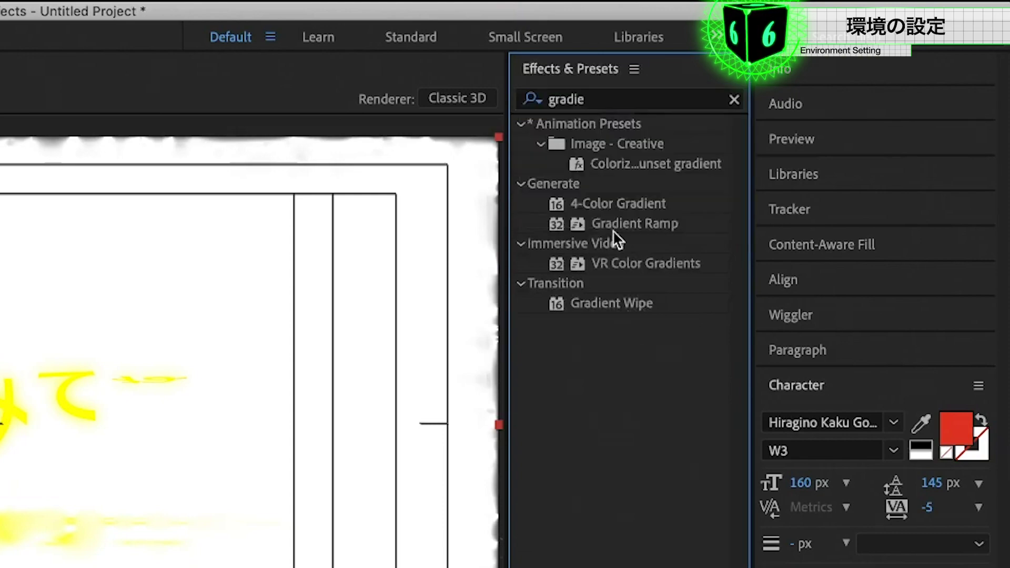
double_click(612, 225)
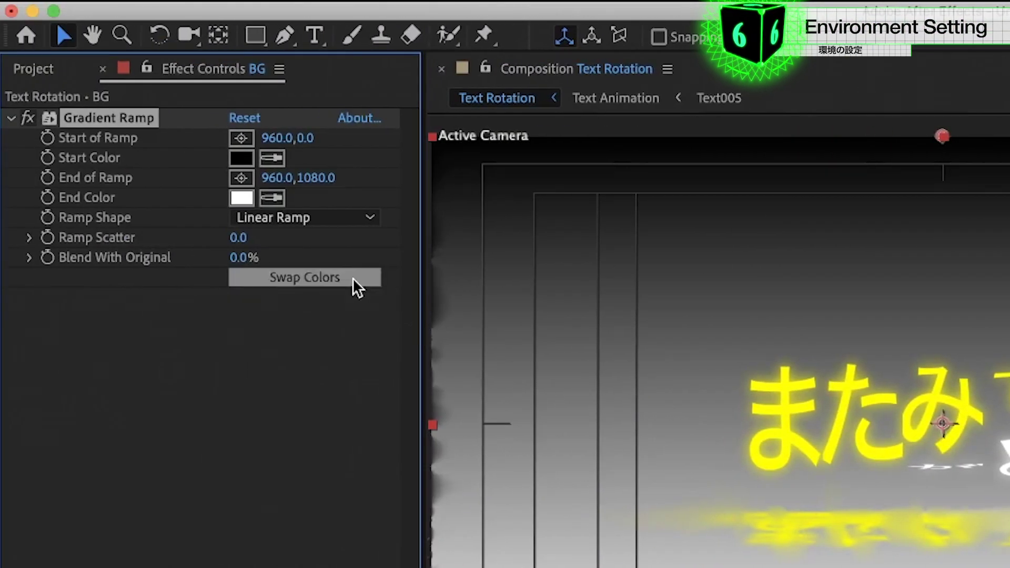
click(242, 198)
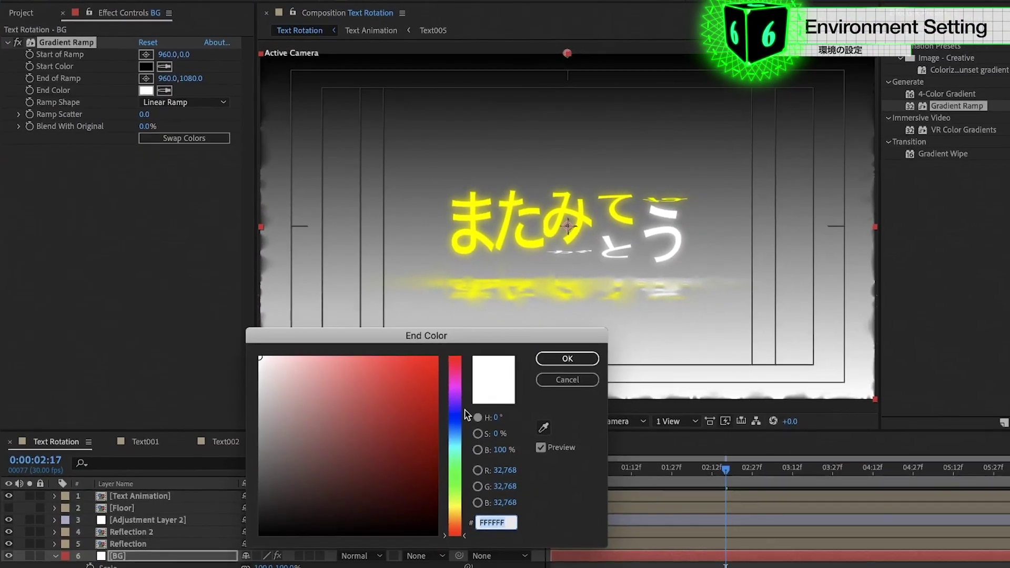
click(456, 416)
click(402, 476)
click(397, 490)
click(558, 360)
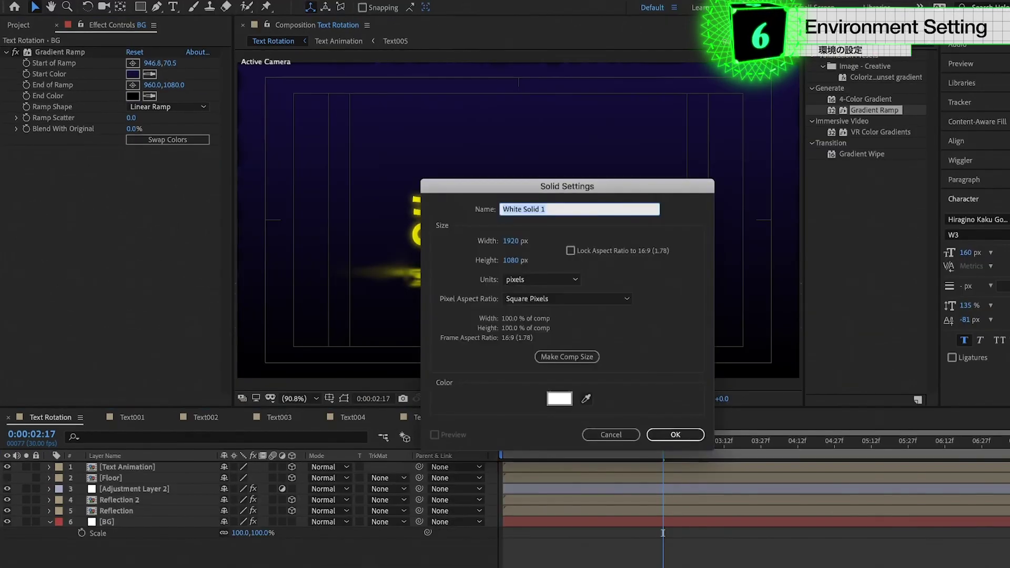
Add a white solid above BG with a horizontal rectangle mask band across the floor line.
key(Return)
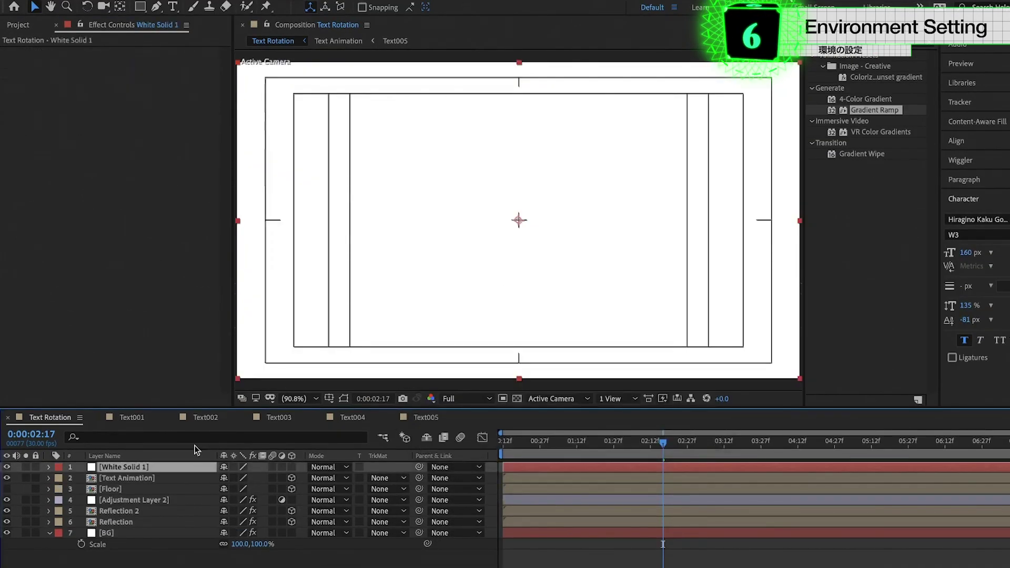
drag(175, 467, 175, 522)
click(140, 7)
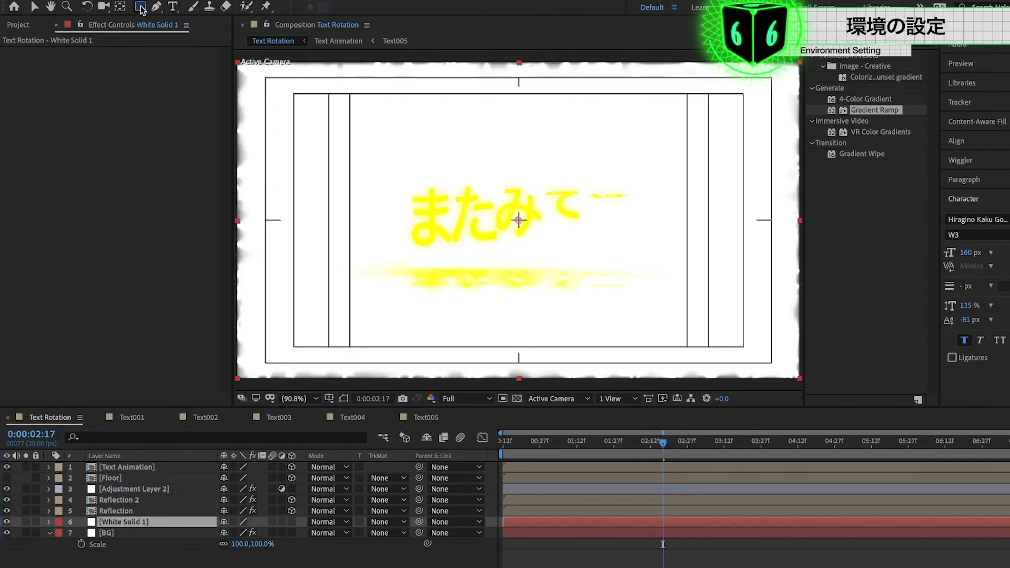
drag(240, 253, 797, 267)
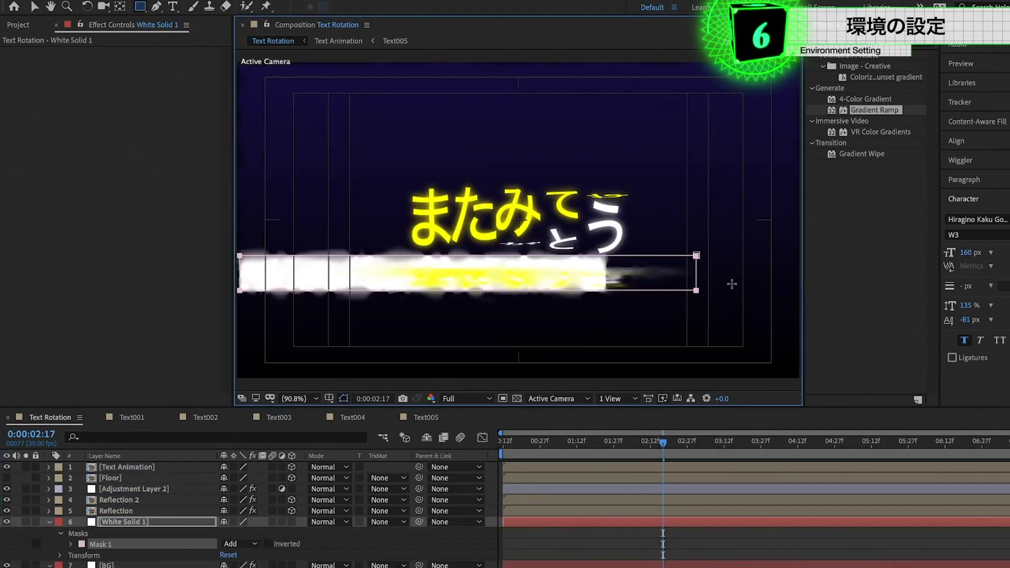
drag(797, 267, 801, 275)
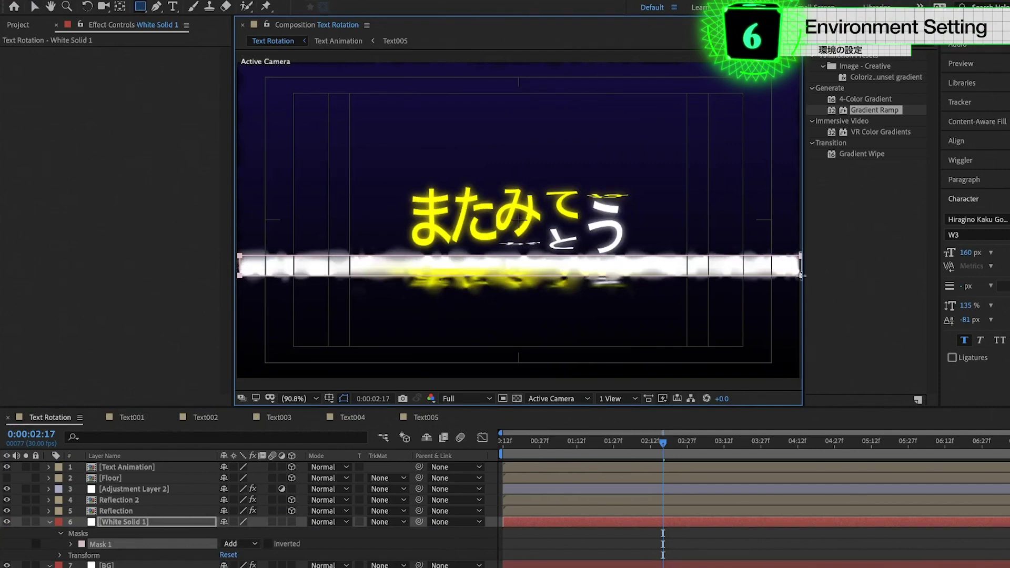
Feather the band's mask to 119 pixels and set its blend mode to Soft Light.
click(71, 545)
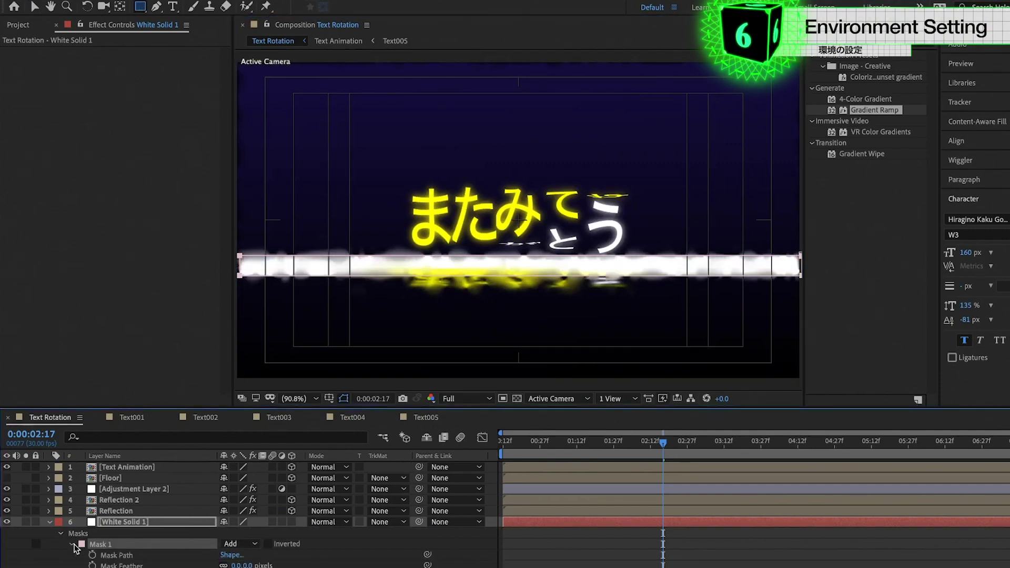
drag(244, 566, 313, 567)
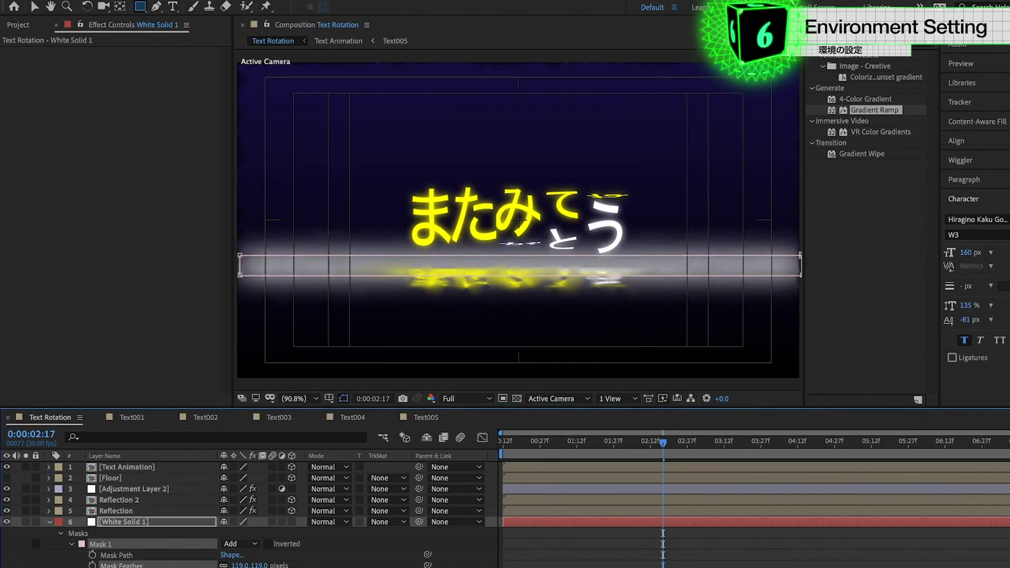
click(323, 522)
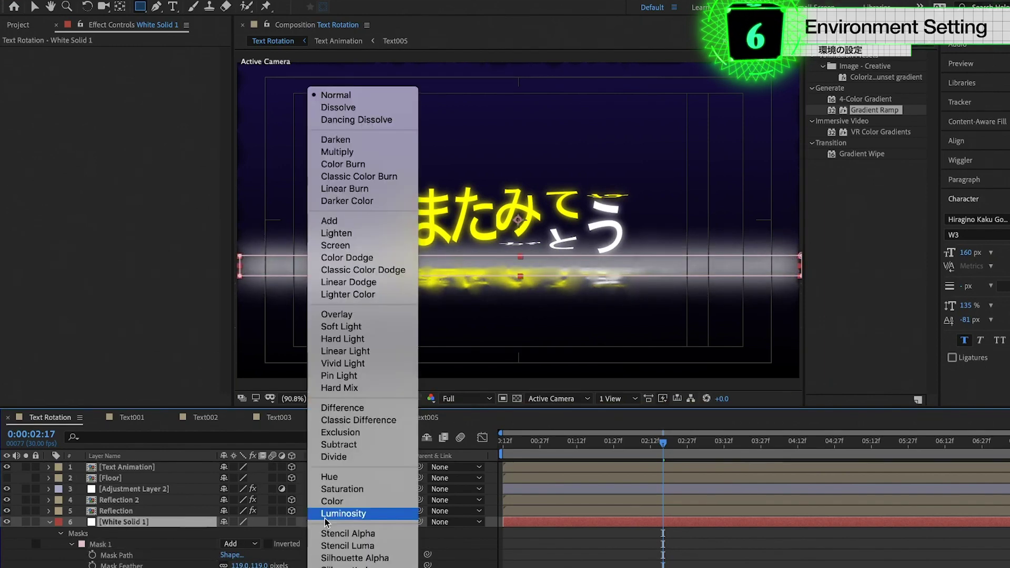
click(337, 314)
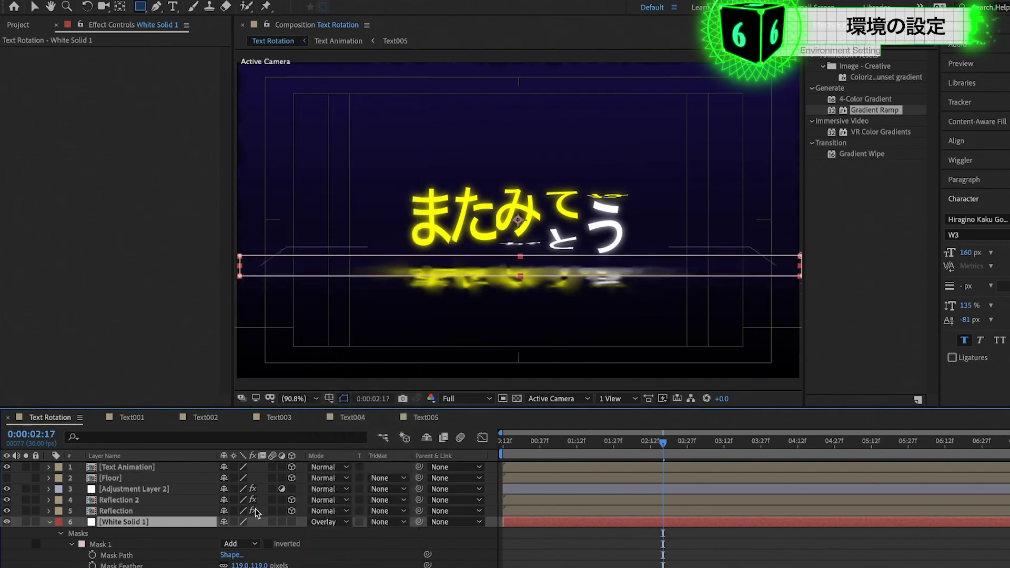
click(322, 522)
click(340, 328)
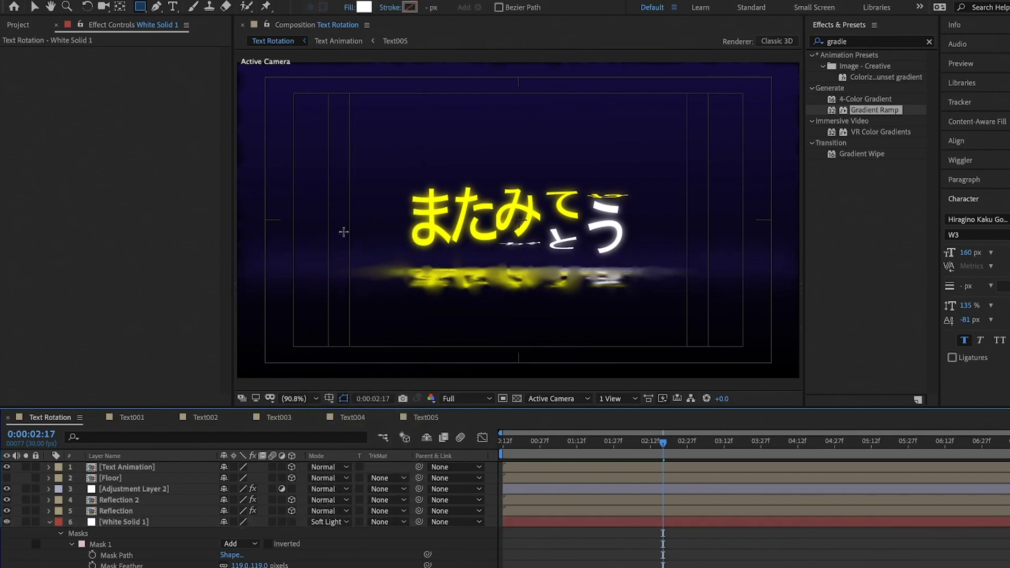